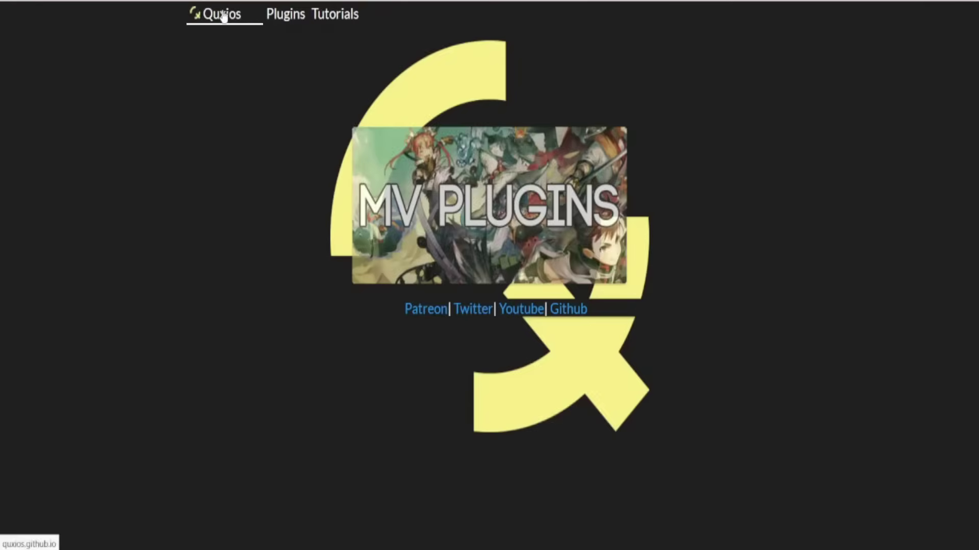
# - Open the QSprite plugin documentation from the quxios.github.io Plugins list
pyautogui.click(286, 14)
pyautogui.scroll(-15, 383, 286)
pyautogui.scroll(-15, 383, 286)
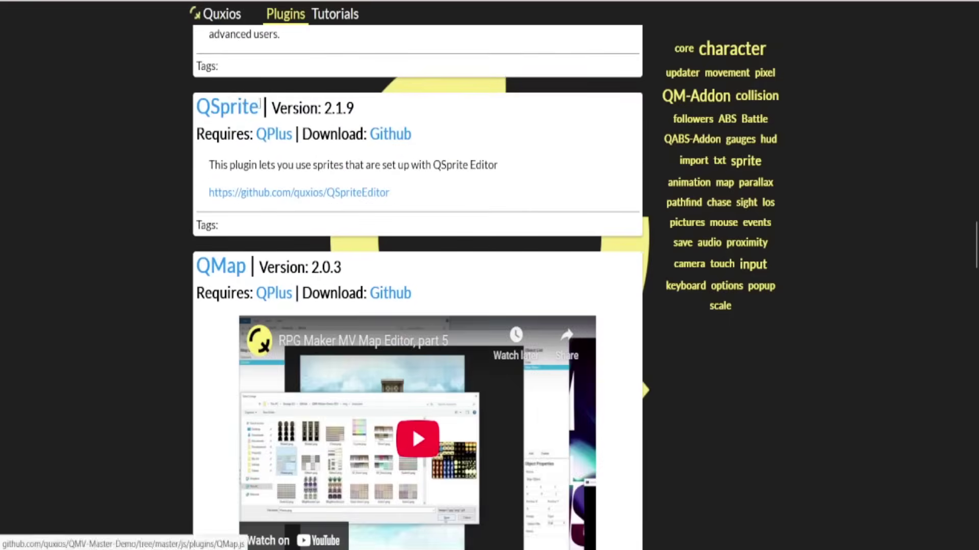
pyautogui.click(227, 102)
# - Open QSprite's Github source link in a new private window
pyautogui.scroll(-4, 377, 318)
pyautogui.scroll(-5, 378, 319)
pyautogui.scroll(10, 378, 318)
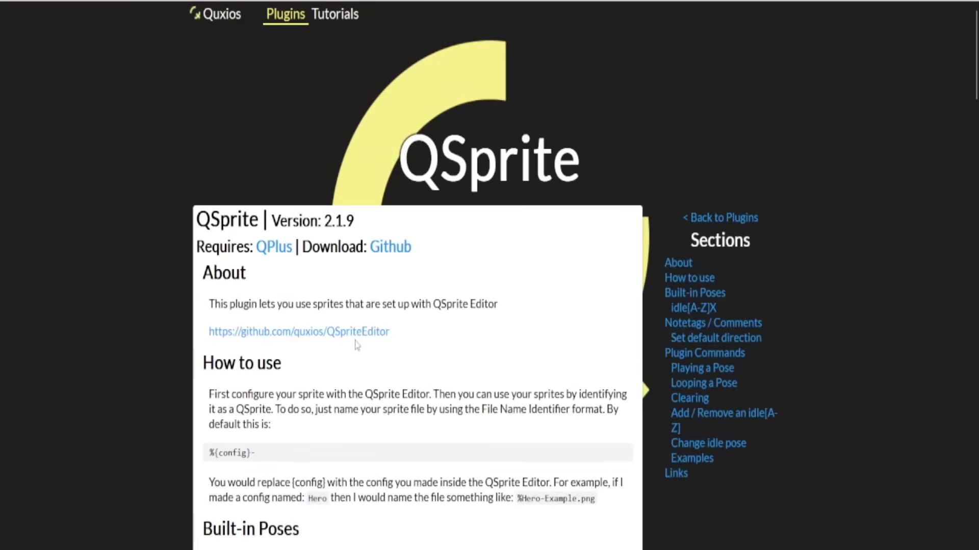
pyautogui.rightClick(395, 192)
pyautogui.click(448, 277)
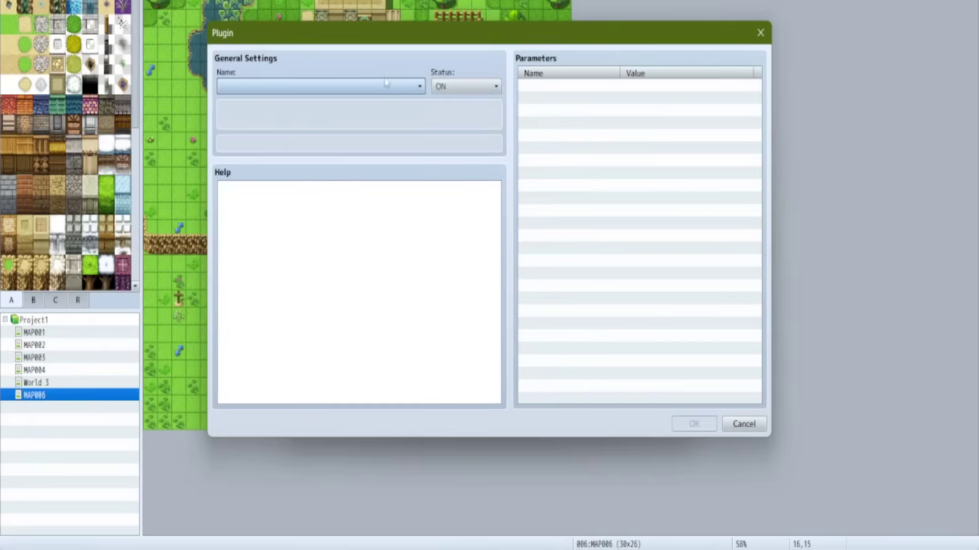
pyautogui.click(367, 86)
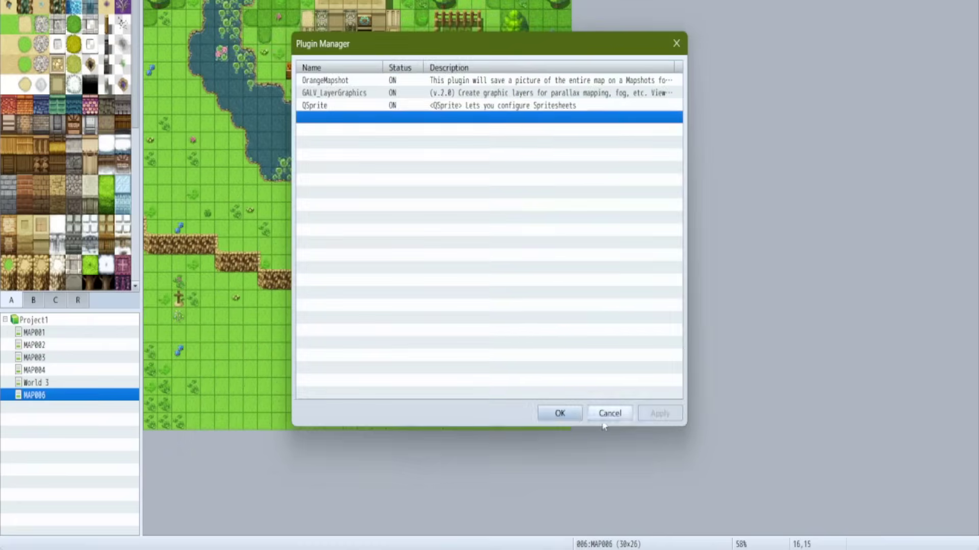
# - Save the project, playtest it, and dismiss the QPlus requirement error
pyautogui.click(608, 413)
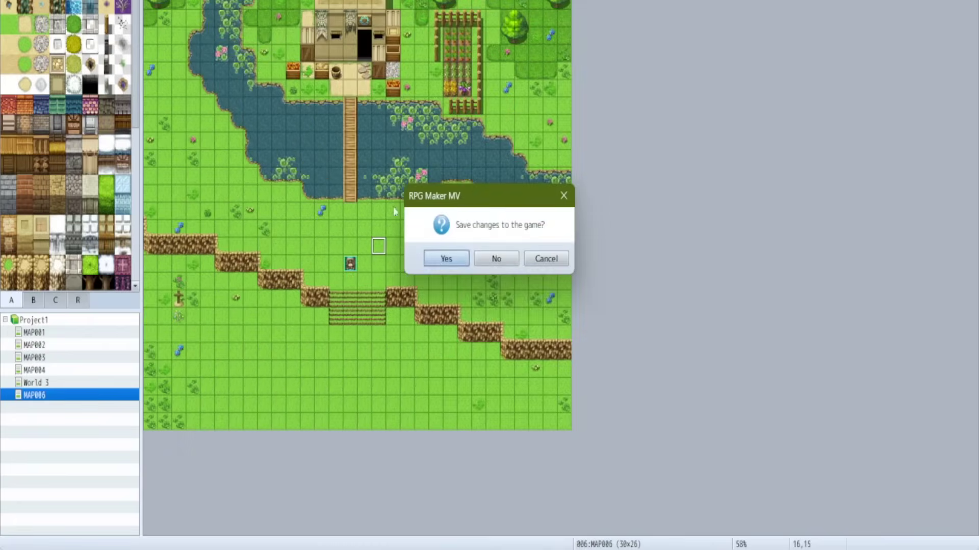
pyautogui.press('Return')
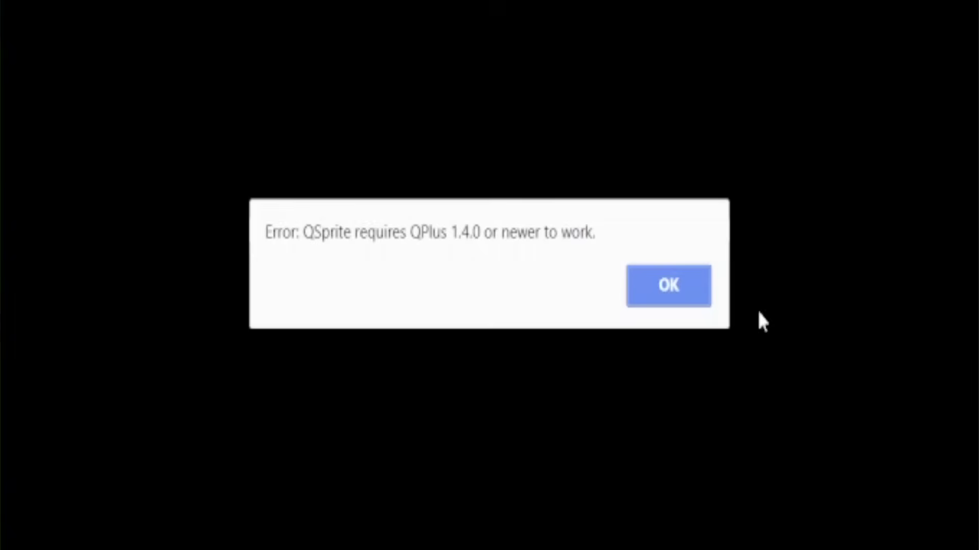
pyautogui.click(662, 301)
# - Add the QPlus plugin in Plugin Manager with Quick Test set to OFF
pyautogui.press('F10')
pyautogui.doubleClick(345, 186)
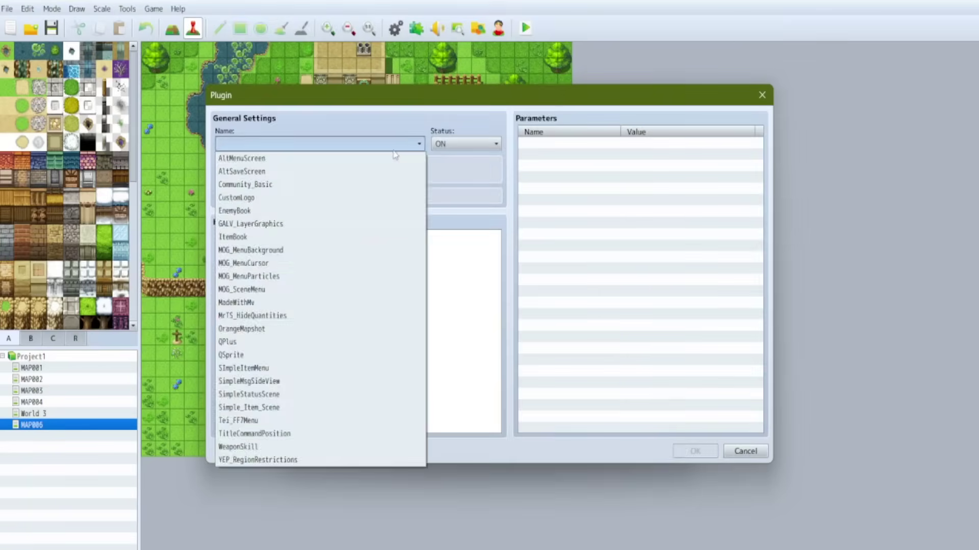
pyautogui.click(241, 336)
pyautogui.doubleClick(545, 143)
pyautogui.click(496, 273)
pyautogui.click(528, 328)
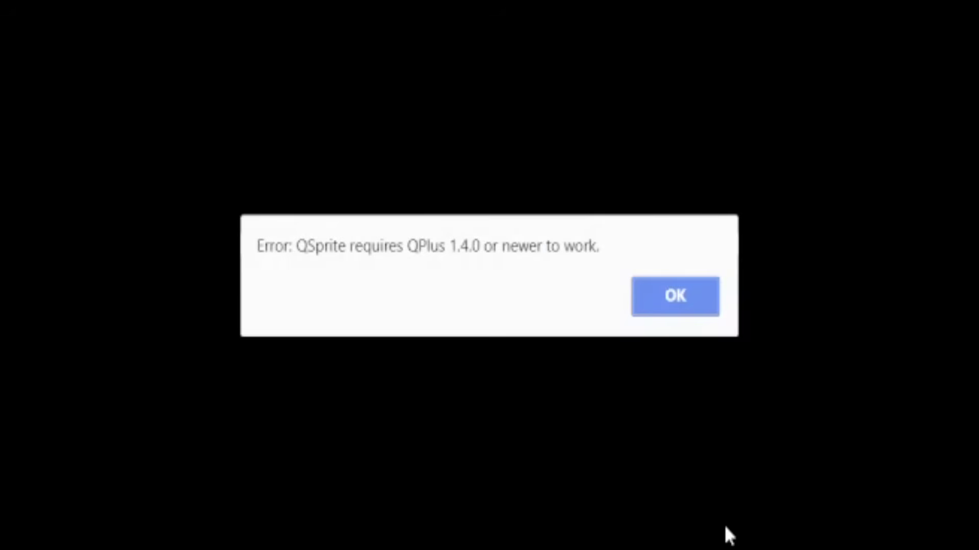
# - Move QPlus above QSprite in the plugin order and start a new playtest
pyautogui.click(677, 294)
pyautogui.click(736, 55)
pyautogui.press('F10')
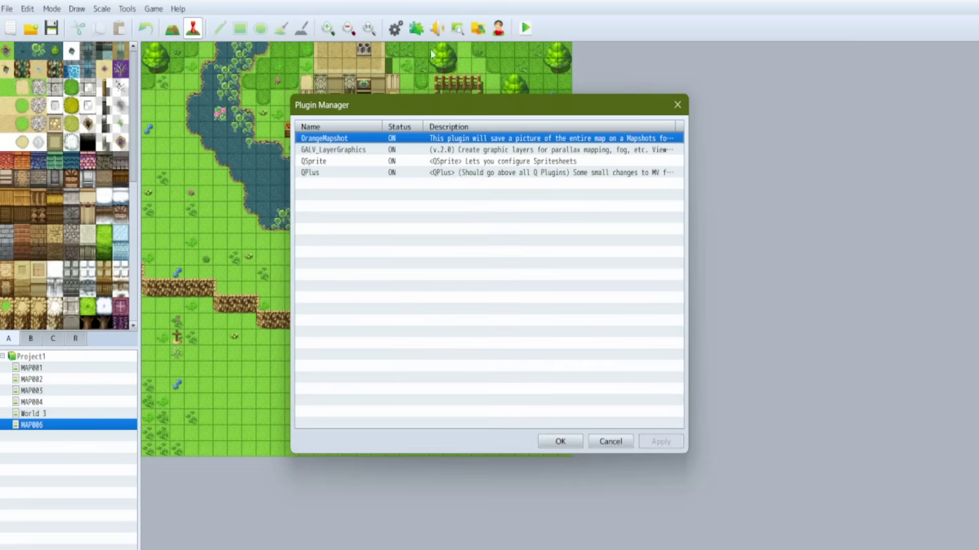
pyautogui.moveTo(467, 174); pyautogui.dragTo(480, 164)
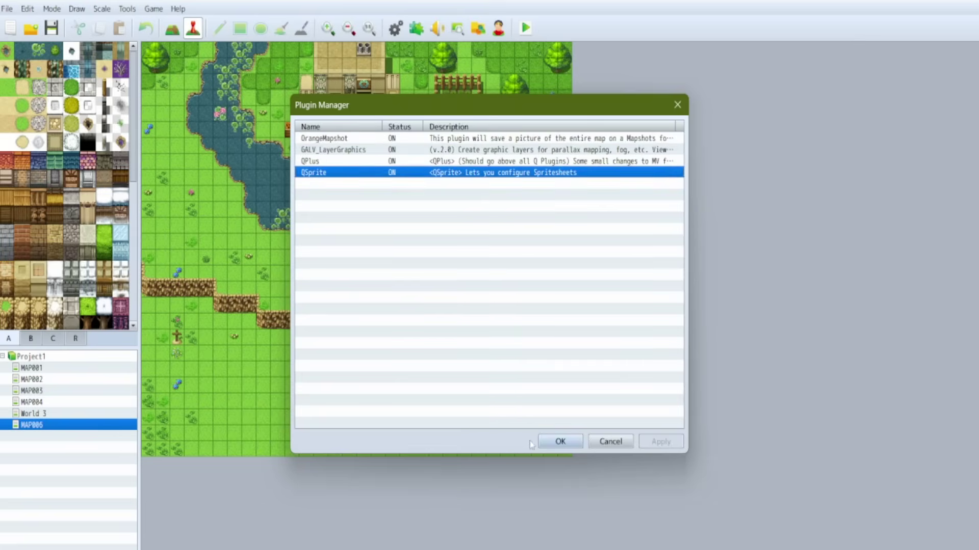
pyautogui.press('Return')
pyautogui.click(525, 31)
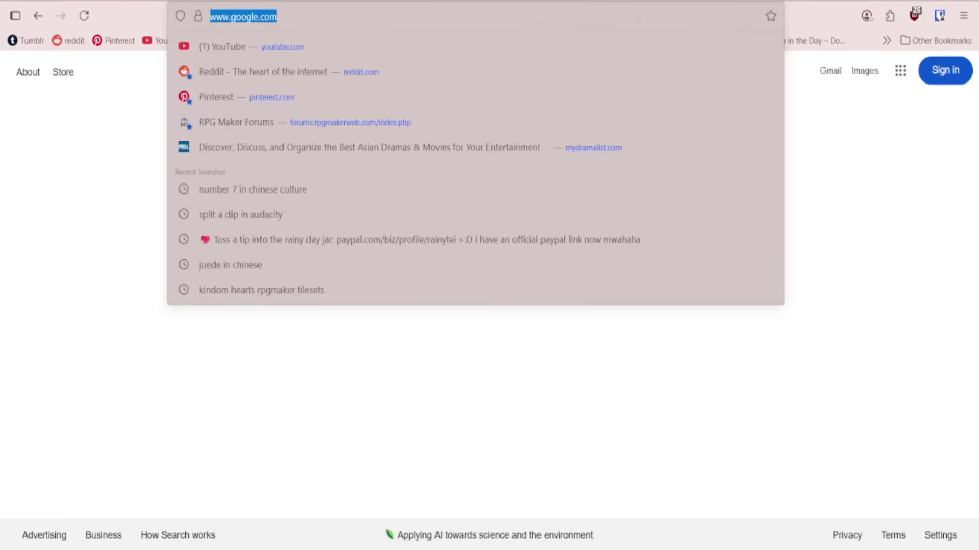
# - Load quxios.github.io and open the QPlus plugin page in a new tab
pyautogui.write('quxios.github.io/')
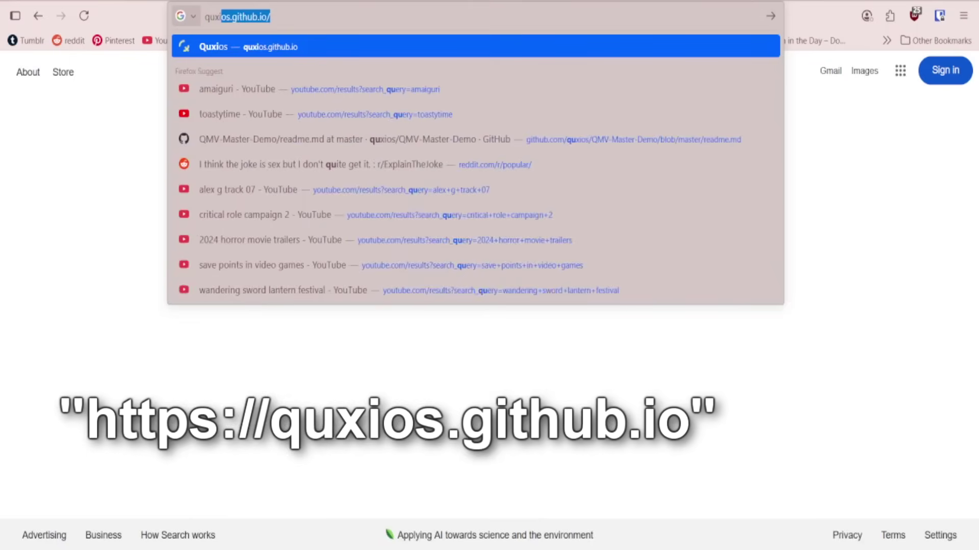
pyautogui.press('Return')
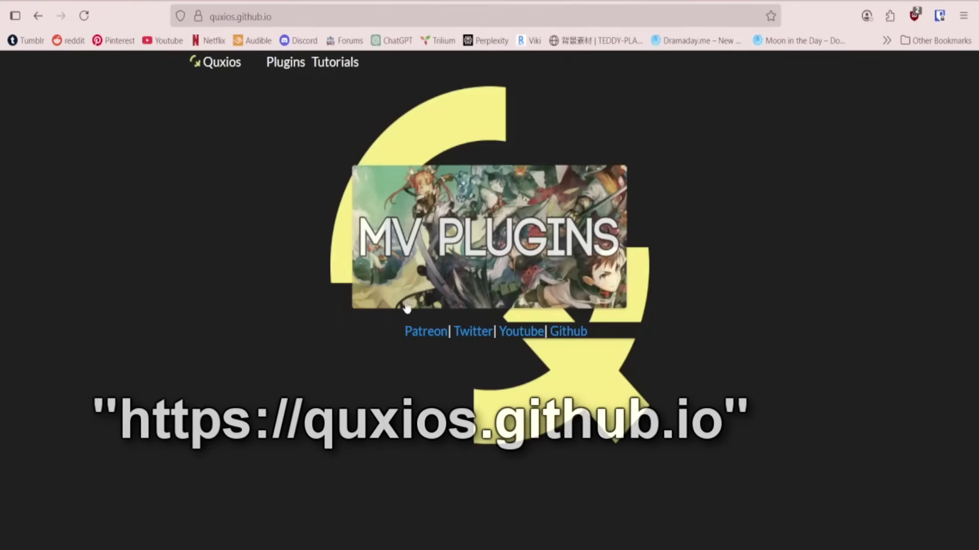
pyautogui.click(281, 75)
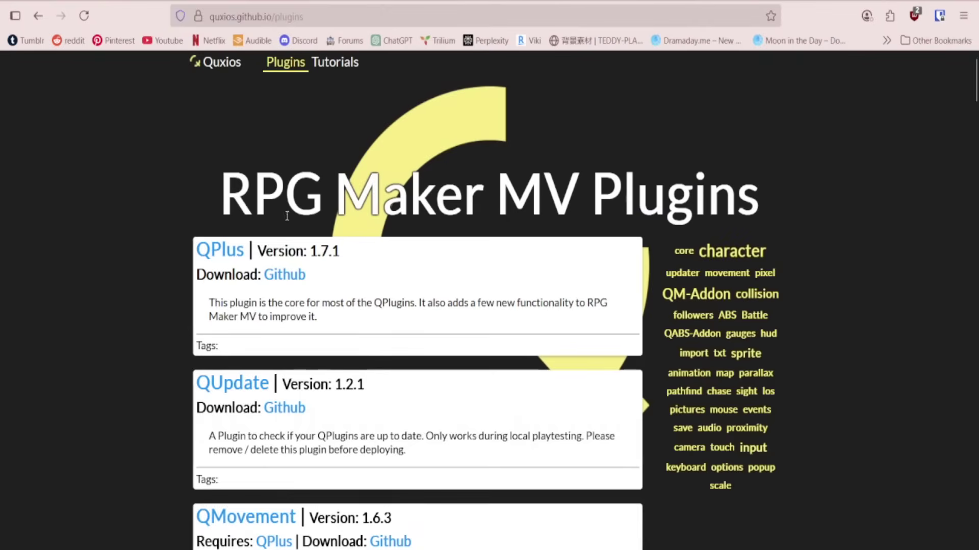
pyautogui.scroll(-2, 287, 215)
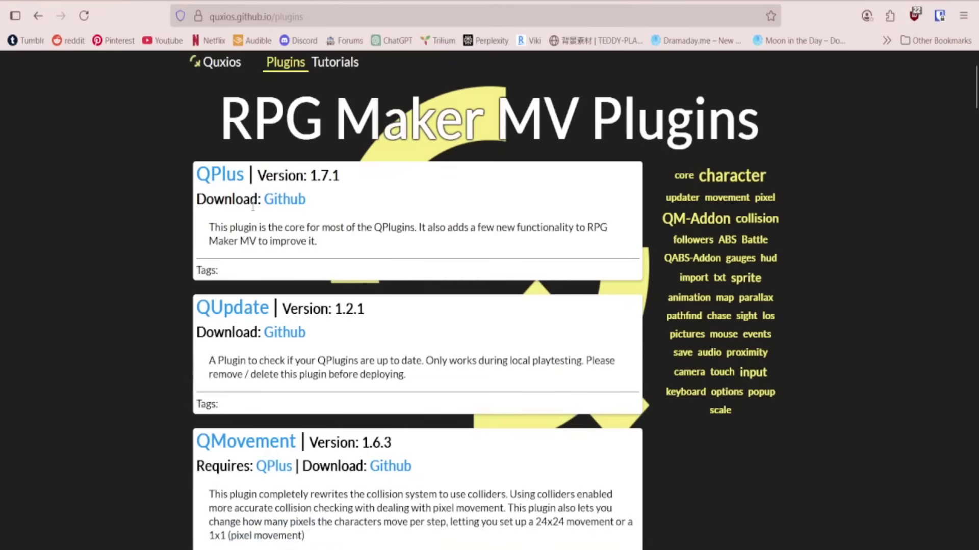
pyautogui.rightClick(233, 182)
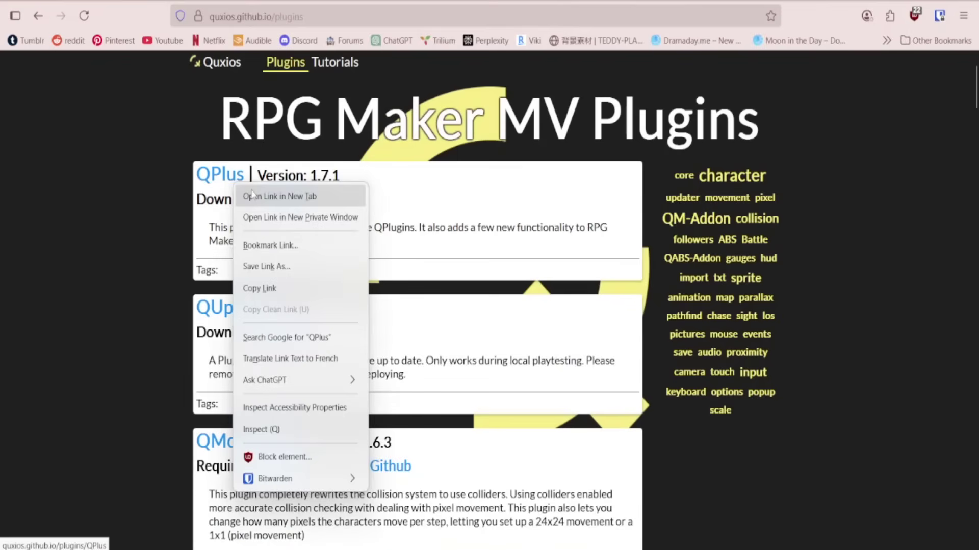
pyautogui.click(275, 196)
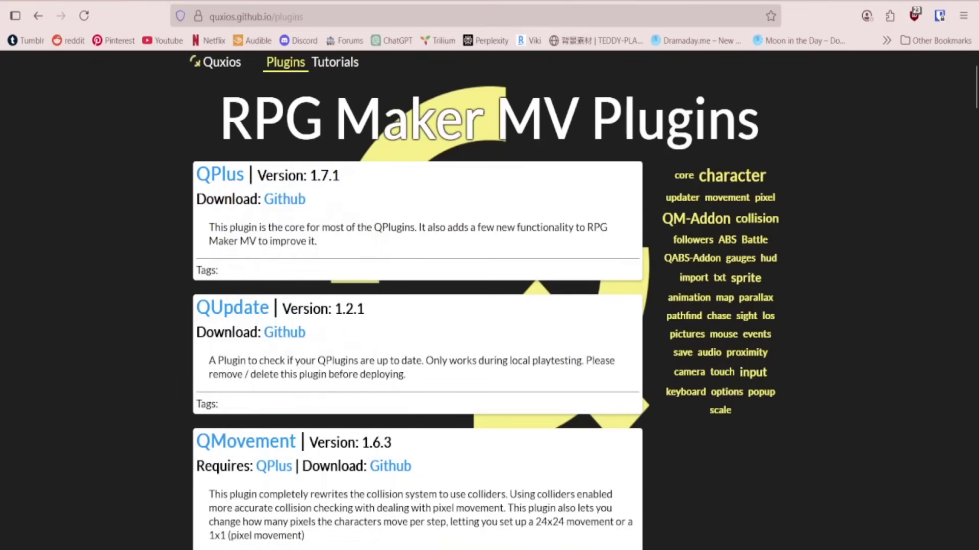
# - Download the raw QPlus.js file from its GitHub page
pyautogui.scroll(-4, 355, 144)
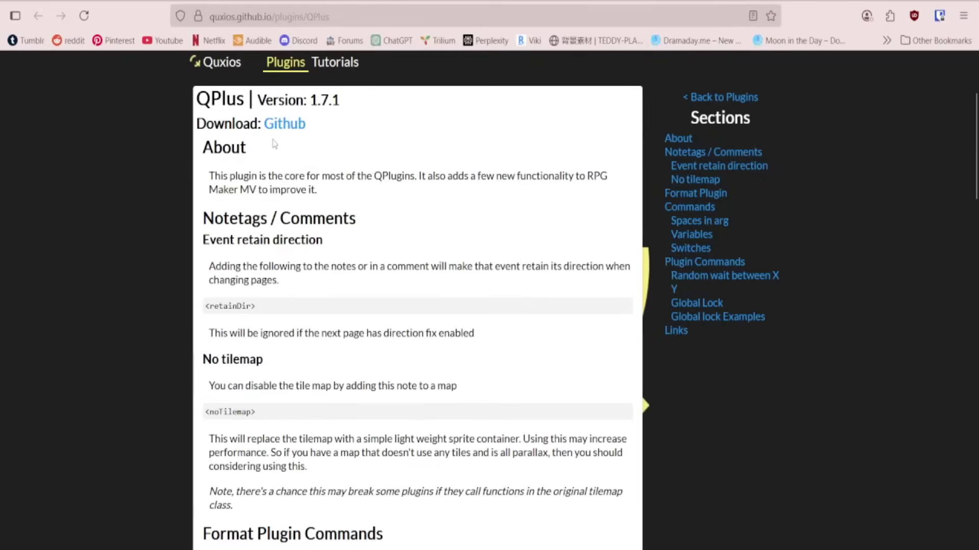
pyautogui.click(278, 125)
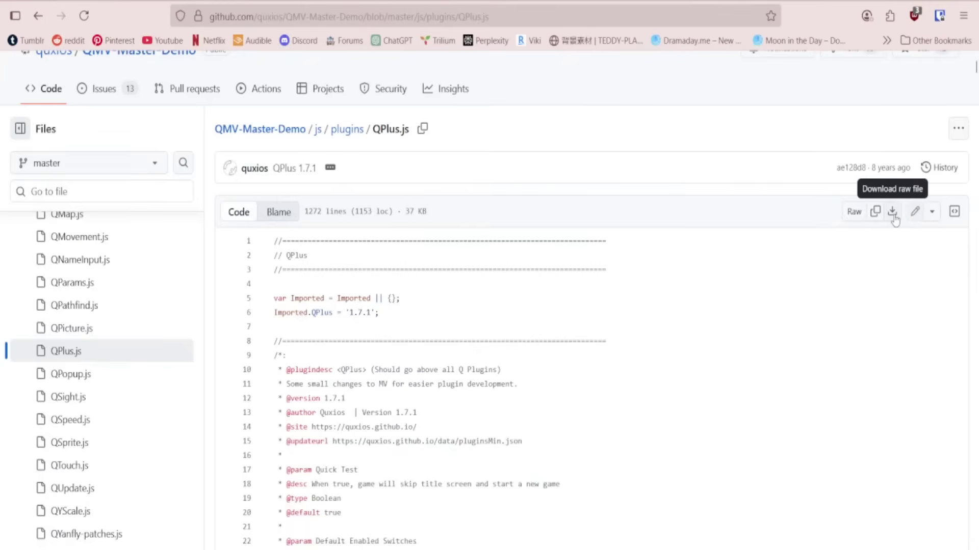
pyautogui.click(893, 218)
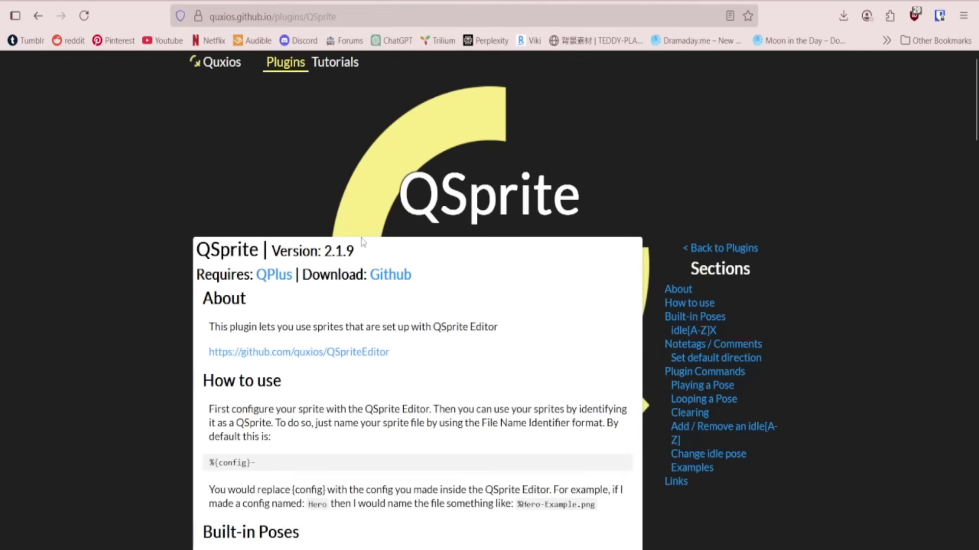
# - Check QSprite's GitHub download link, then return to the QSprite documentation
pyautogui.scroll(-2, 363, 241)
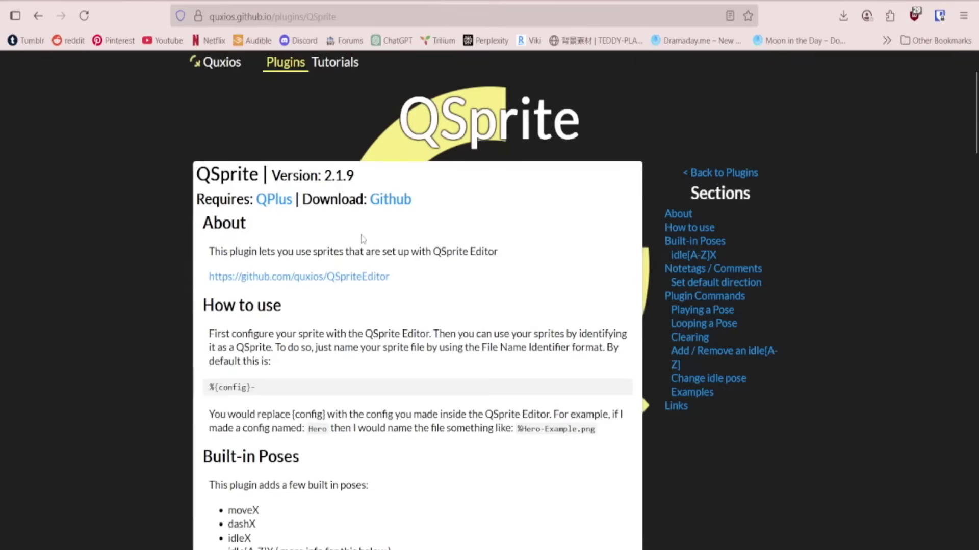
pyautogui.click(392, 200)
pyautogui.hotkey('ctrl', 'w')
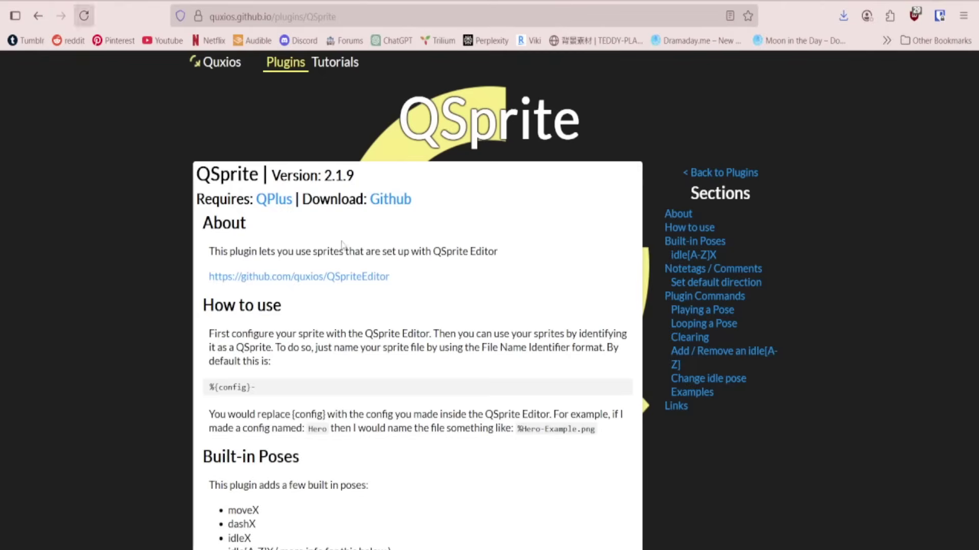
pyautogui.scroll(-10, 446, 339)
pyautogui.scroll(10, 445, 334)
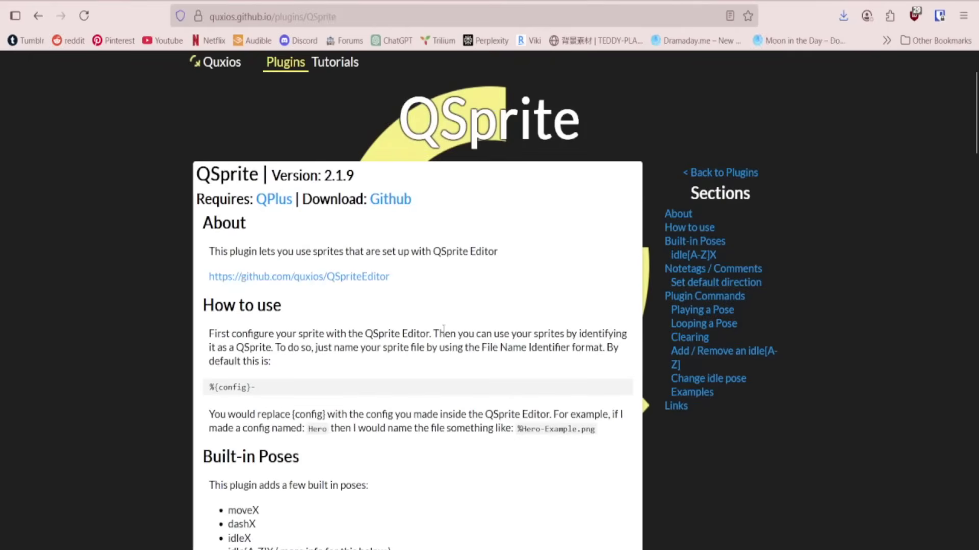
# - Download QSpriteEditor-w64.rar from the QSpriteEditor repository's latest prebuilt release
pyautogui.click(358, 285)
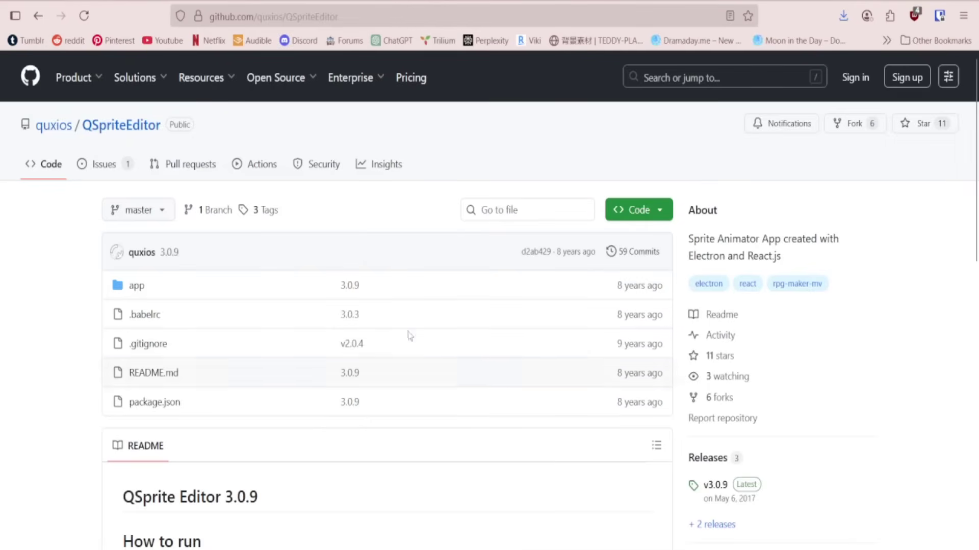
pyautogui.scroll(-6, 491, 306)
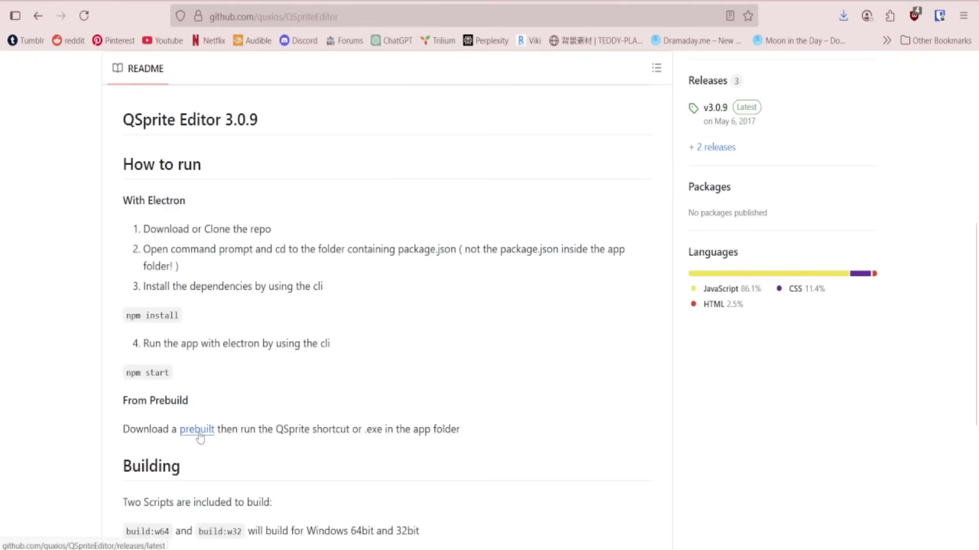
pyautogui.click(198, 432)
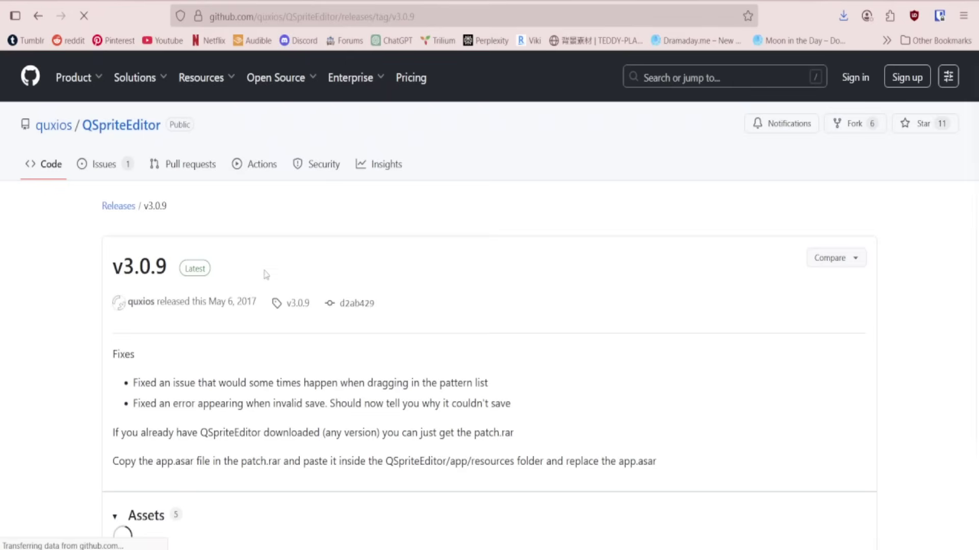
pyautogui.scroll(-3, 293, 211)
pyautogui.scroll(-2, 294, 211)
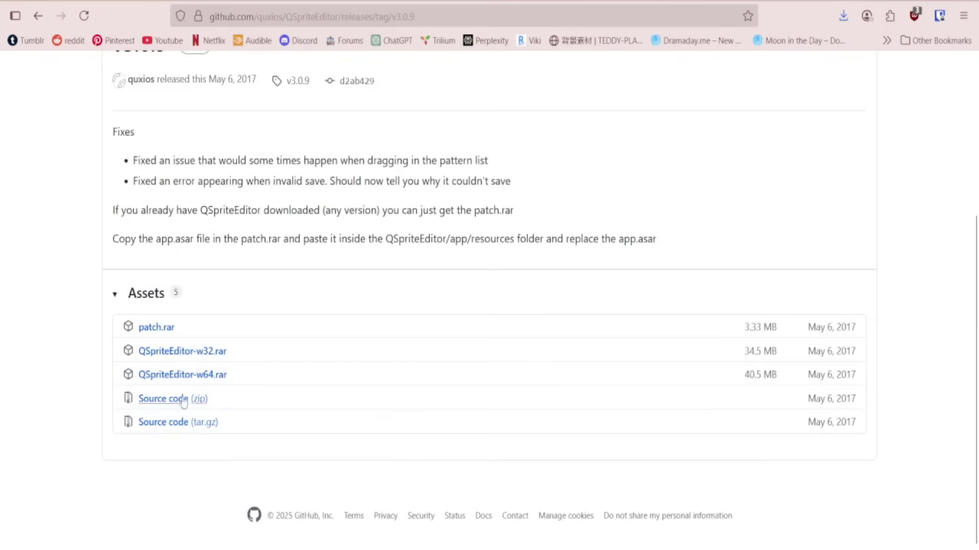
pyautogui.click(190, 375)
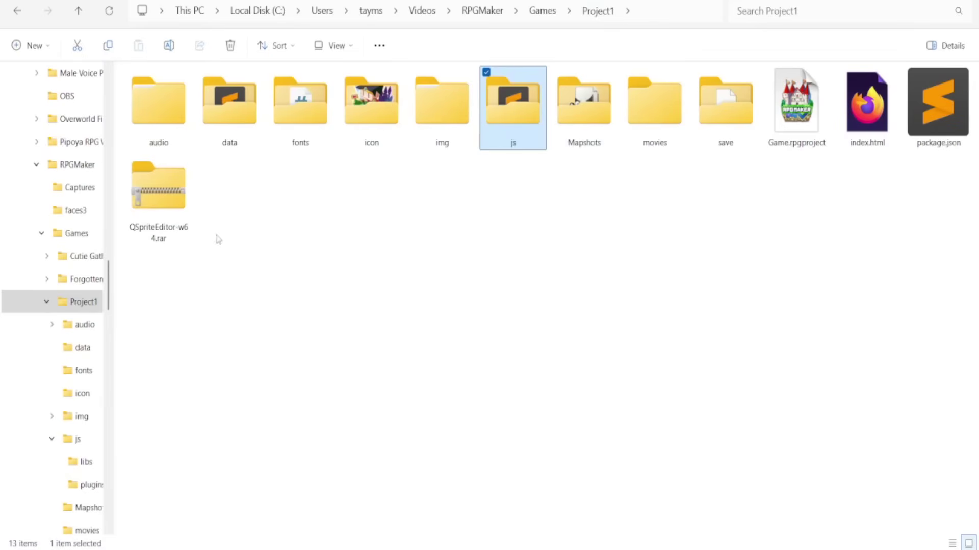
# - Extract QSpriteEditor-w64.rar with 7-Zip into Project1 and run QSpriteEditor.exe
pyautogui.rightClick(182, 225)
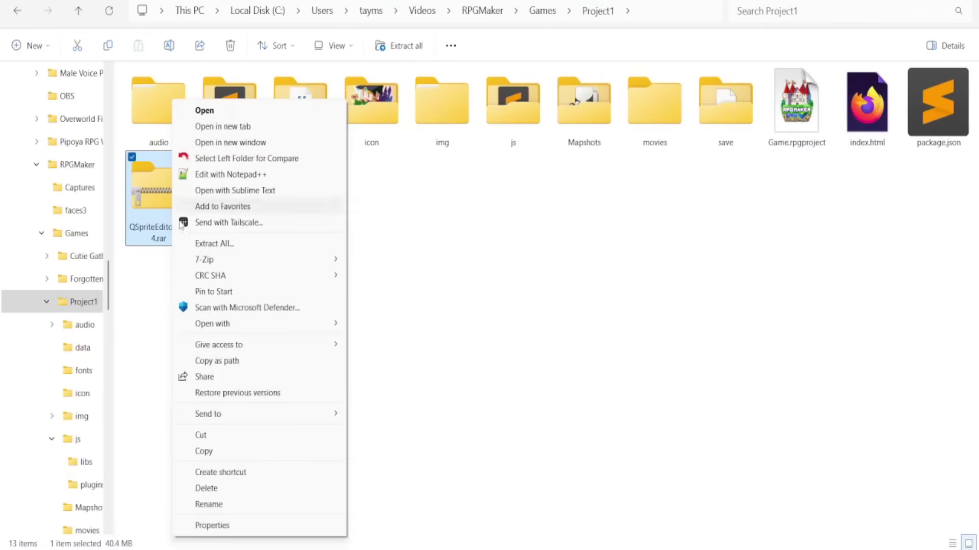
pyautogui.click(214, 243)
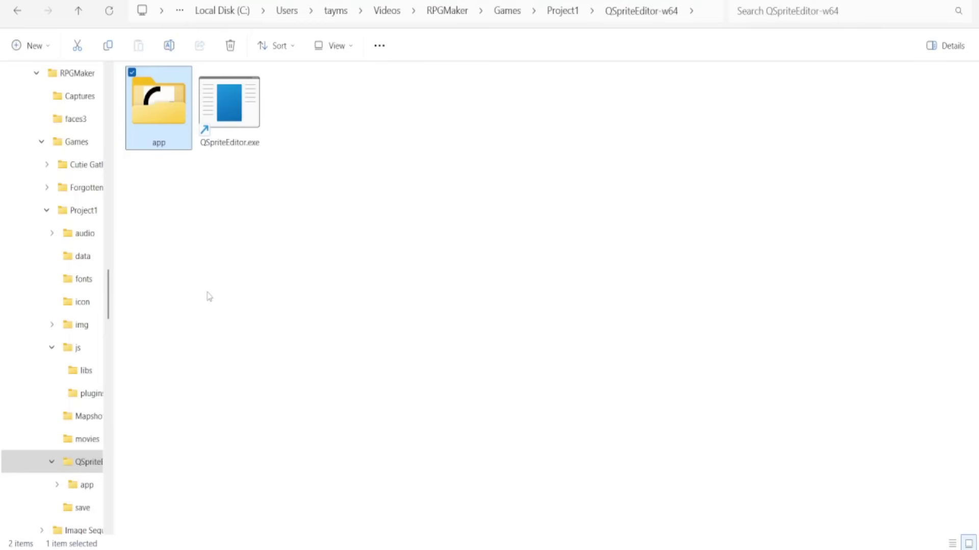
pyautogui.doubleClick(231, 138)
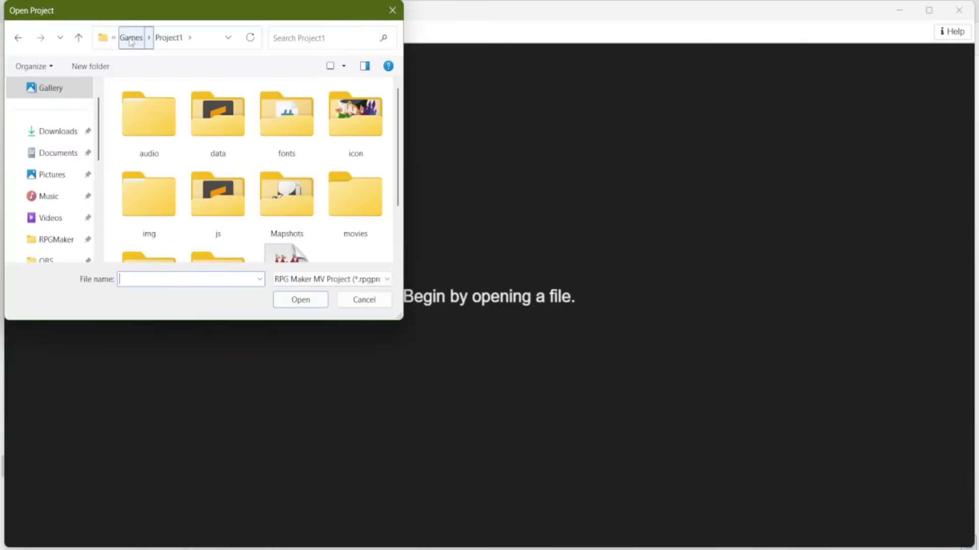
# - Load Game.rpgproject from the Games > Project1 folder
pyautogui.click(131, 39)
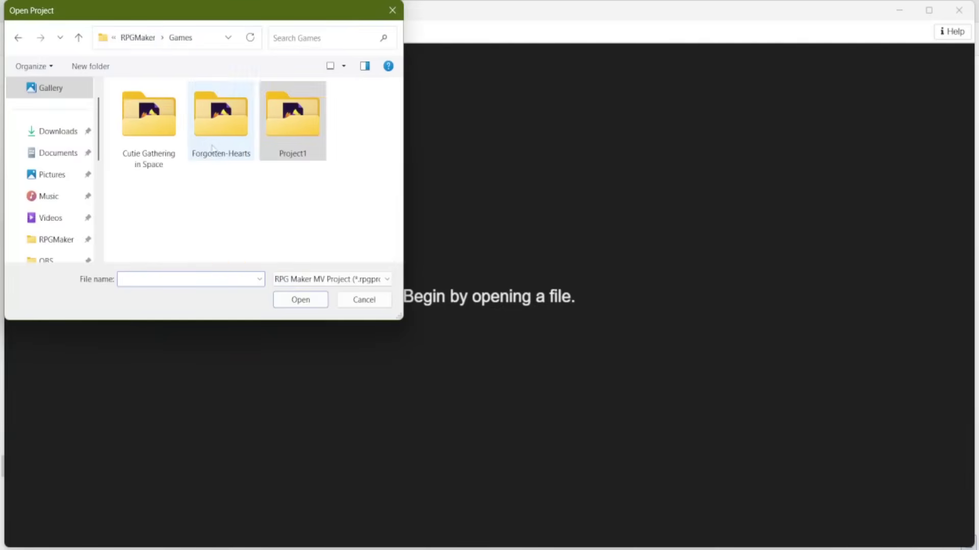
pyautogui.doubleClick(281, 121)
pyautogui.scroll(-2, 280, 121)
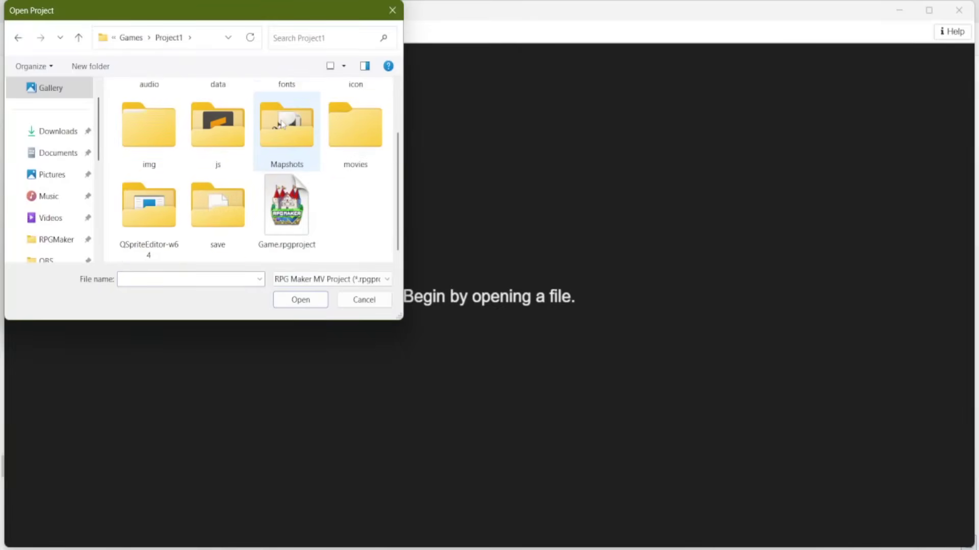
pyautogui.click(294, 216)
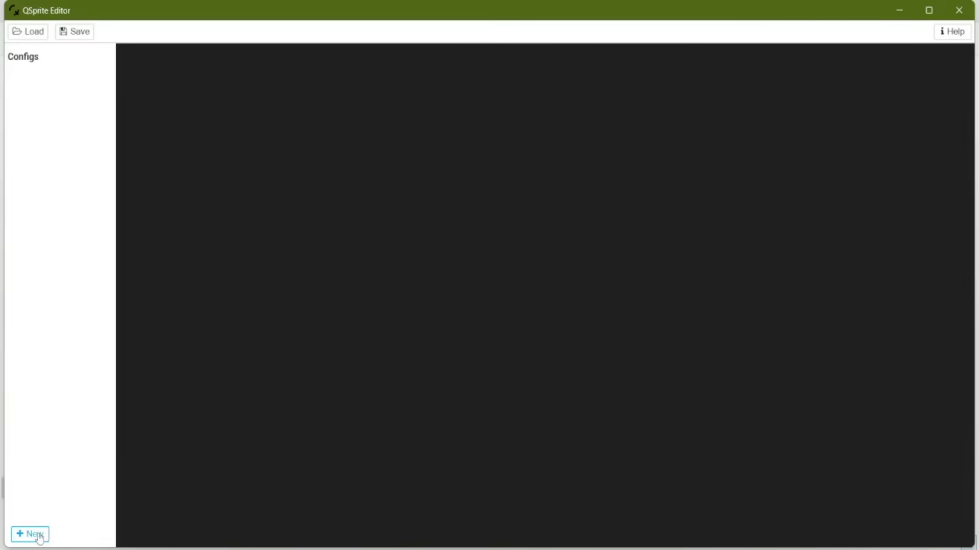
# - Create Config0 with + New and select it to edit its Name
pyautogui.click(39, 538)
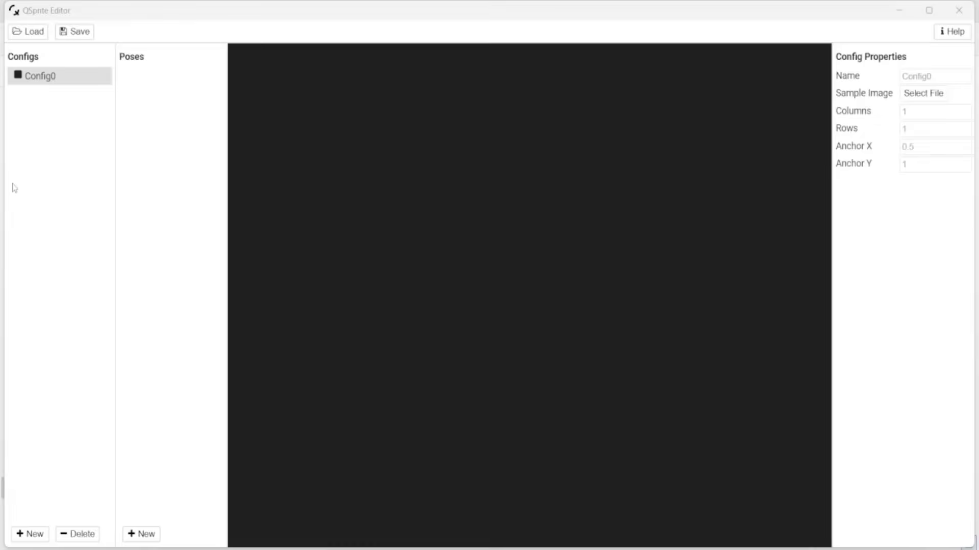
pyautogui.click(51, 78)
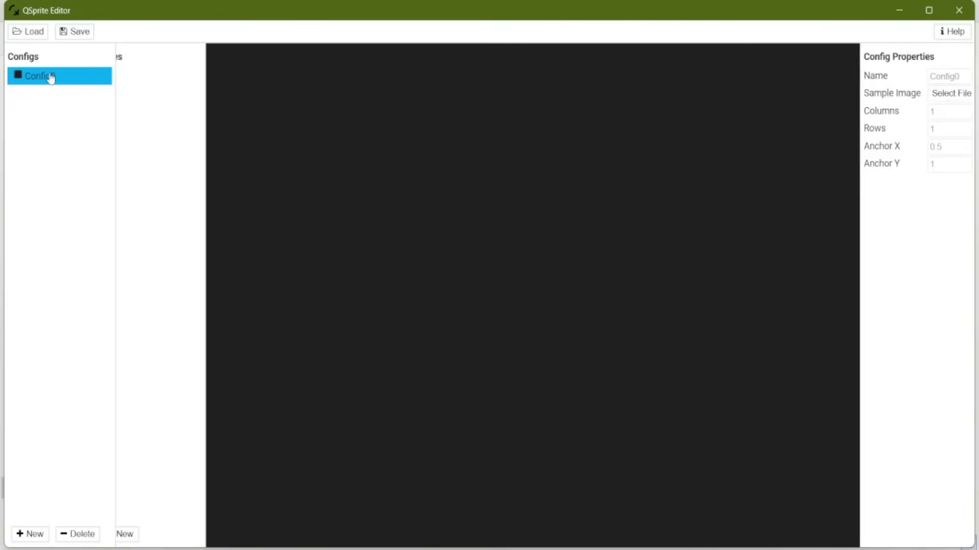
pyautogui.click(929, 77)
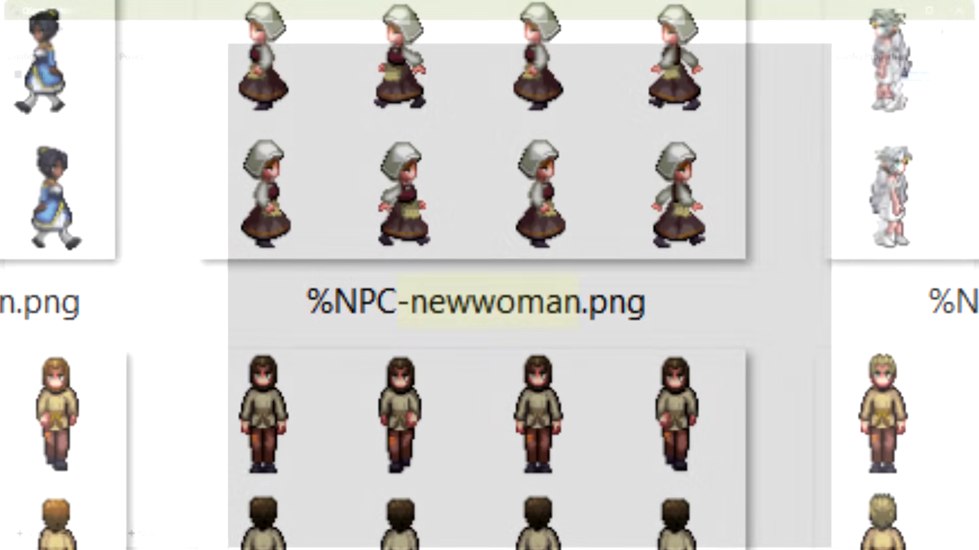
# - Type 'Part' into Config0's Name field
pyautogui.write('Part')
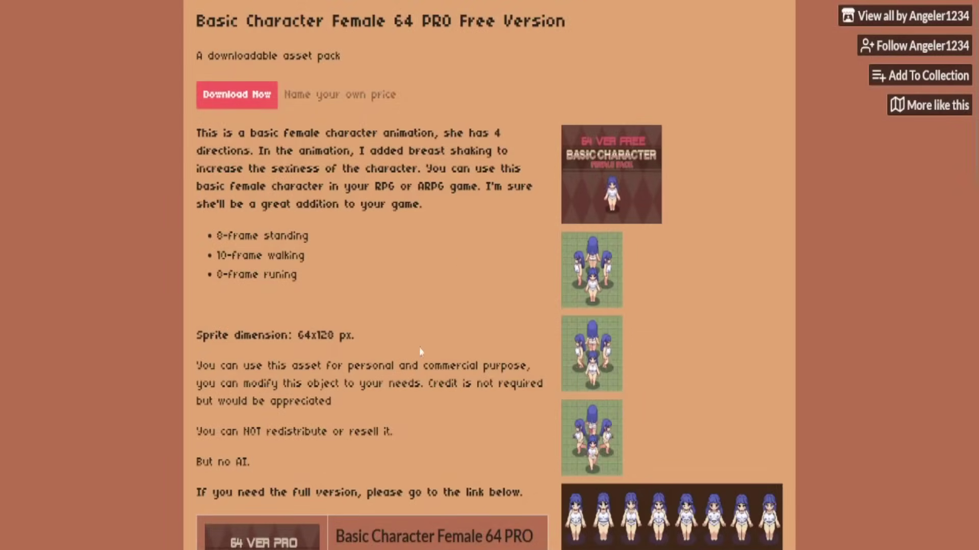
pyautogui.scroll(-5, 496, 400)
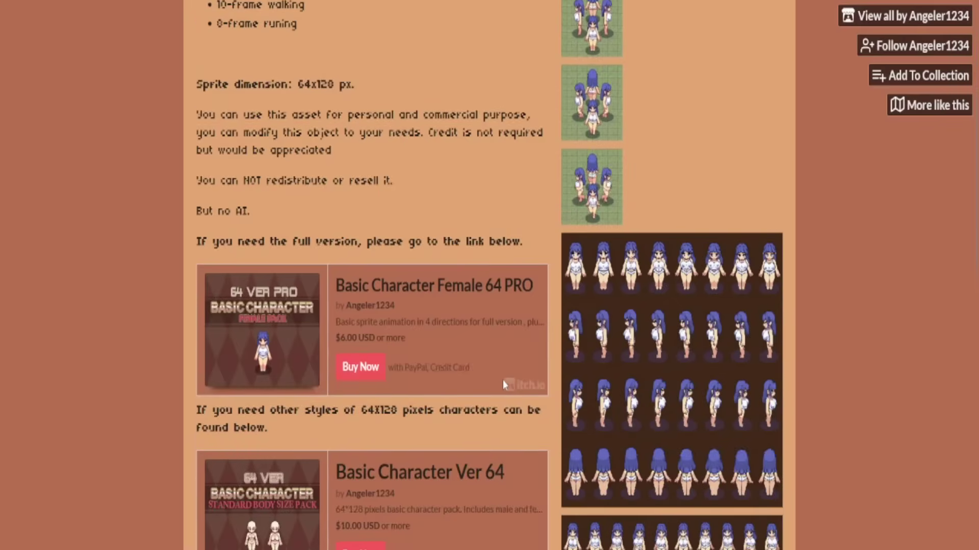
pyautogui.scroll(-6, 771, 352)
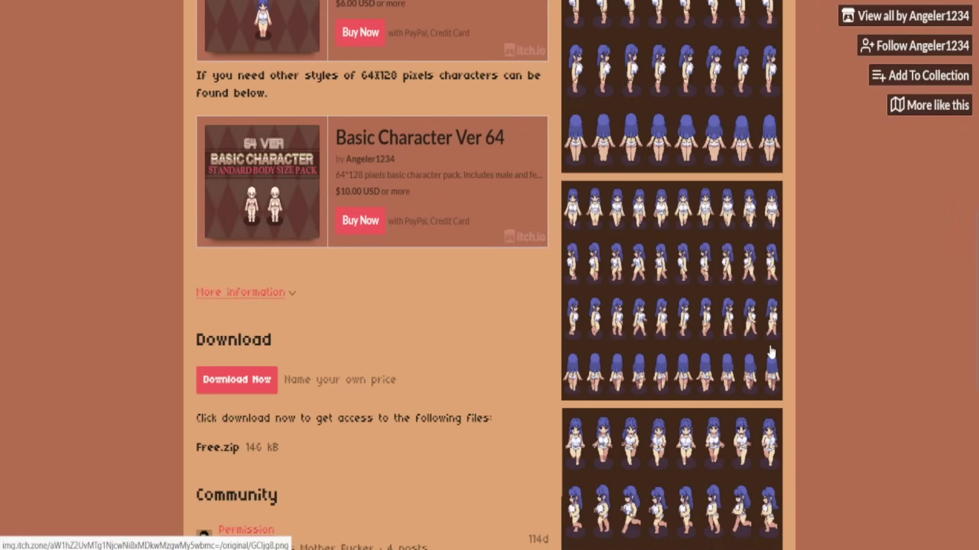
pyautogui.scroll(-3, 771, 352)
pyautogui.scroll(12, 768, 375)
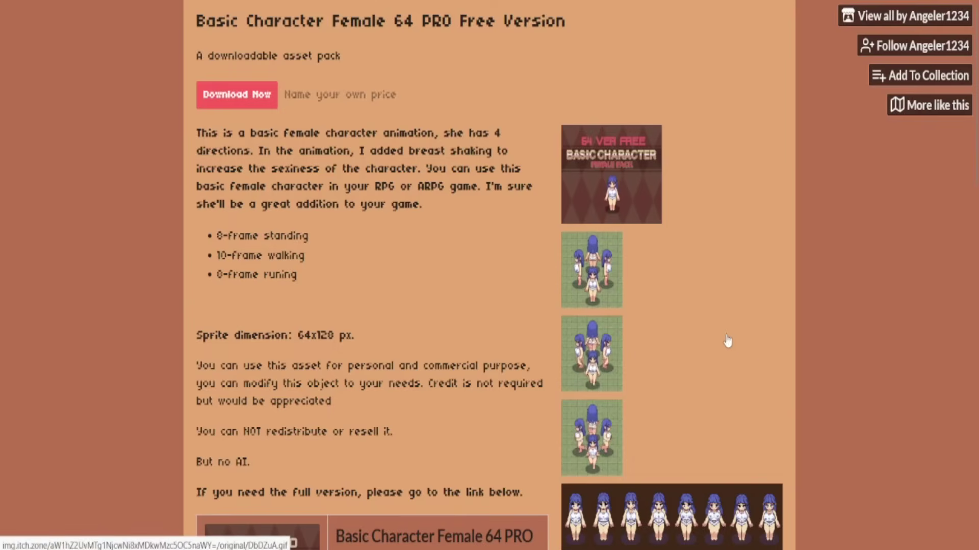
pyautogui.scroll(-3, 734, 286)
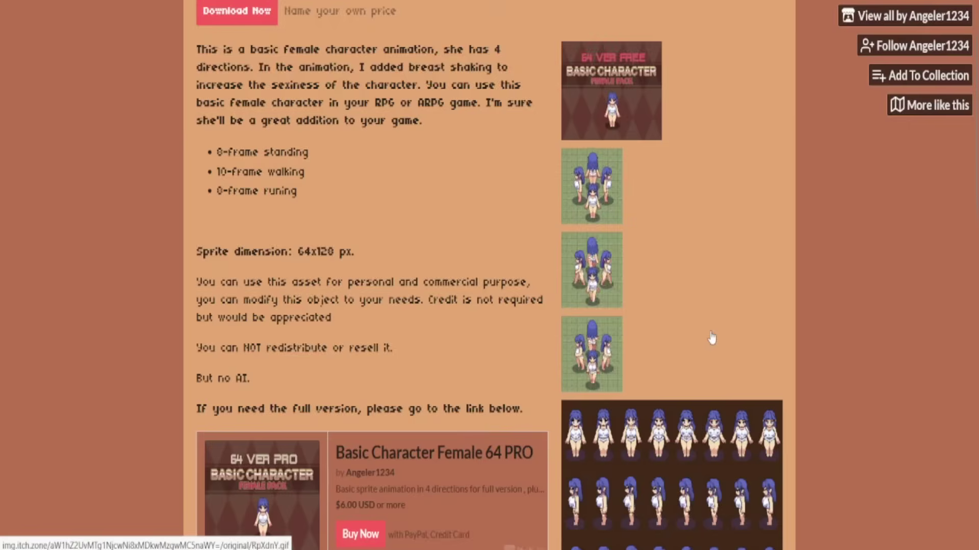
pyautogui.scroll(-4, 712, 336)
pyautogui.scroll(7, 359, 268)
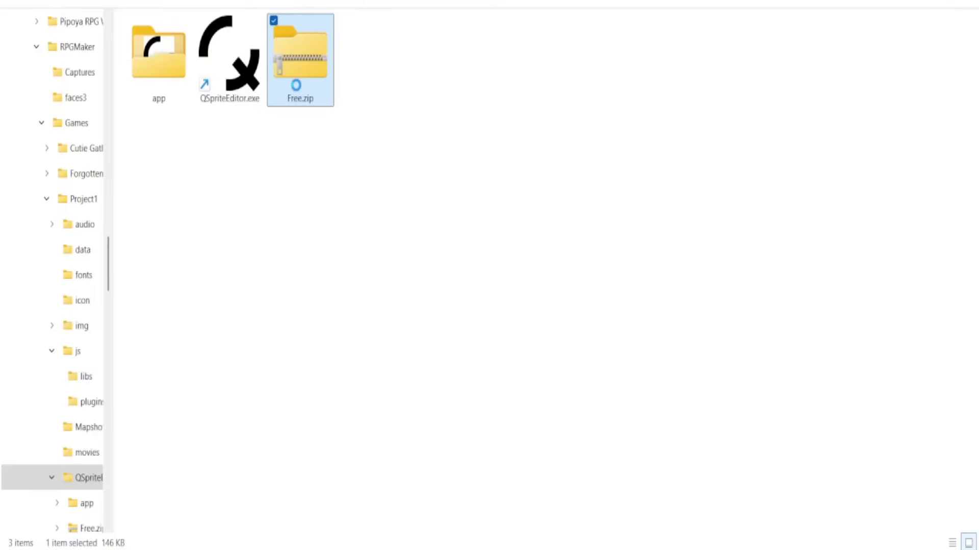
pyautogui.rightClick(298, 23)
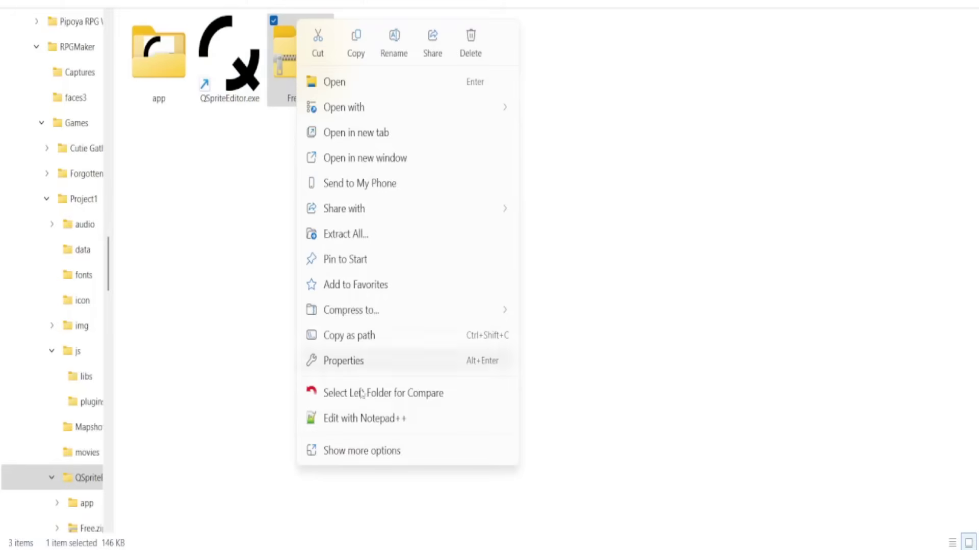
# - Extract Free.zip here with 7-Zip
pyautogui.click(363, 451)
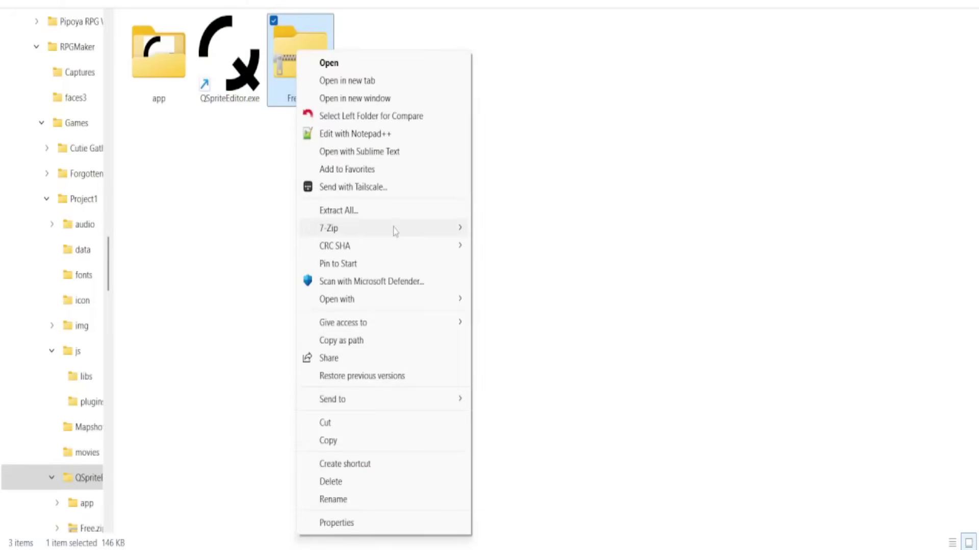
pyautogui.moveTo(393, 227)
pyautogui.click(560, 284)
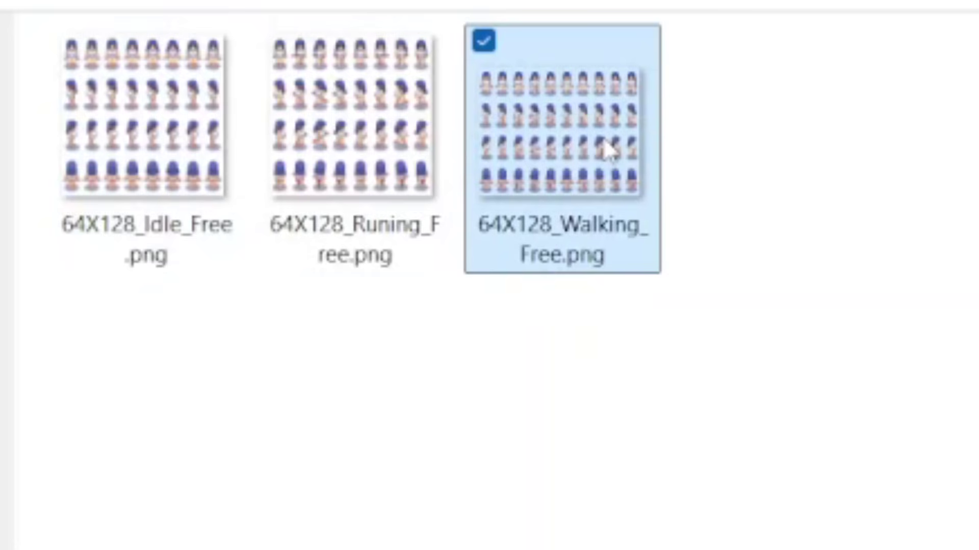
# - Open 64X128_Walking_Free.png in GIMP, then return to QSprite Editor
pyautogui.doubleClick(610, 147)
pyautogui.rightClick(609, 148)
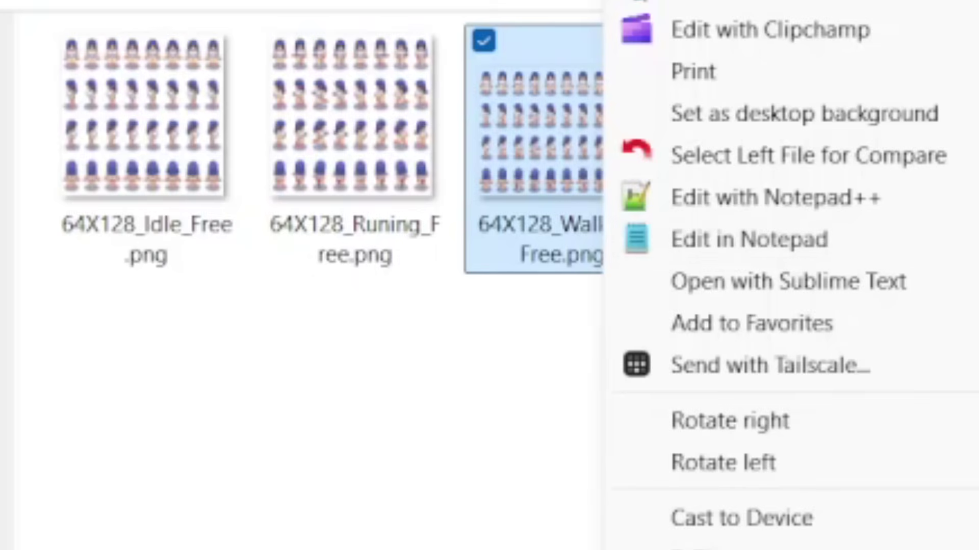
pyautogui.click(612, 454)
pyautogui.click(427, 177)
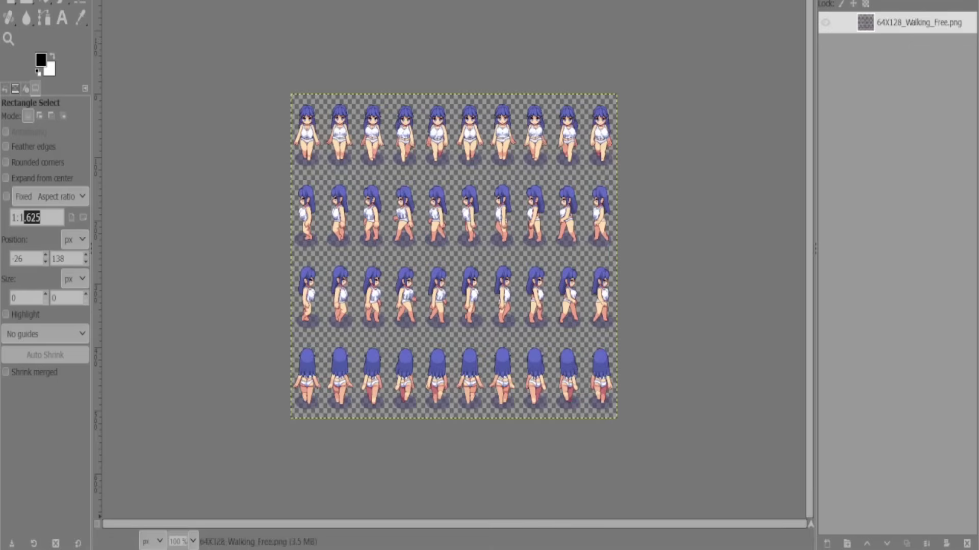
pyautogui.click(469, 484)
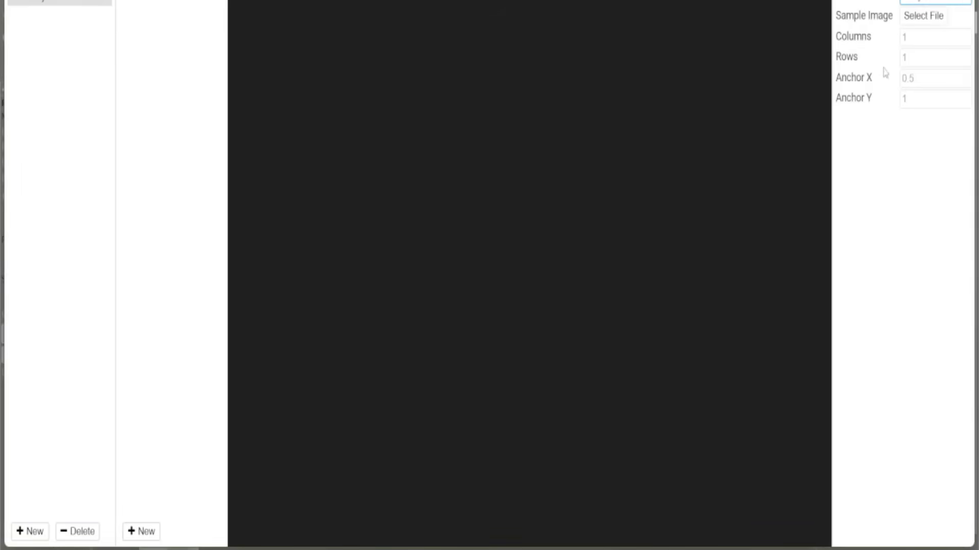
# - Edit PartyMember's Columns and Rows fields, then go back to the walking sheet in GIMP
pyautogui.click(910, 57)
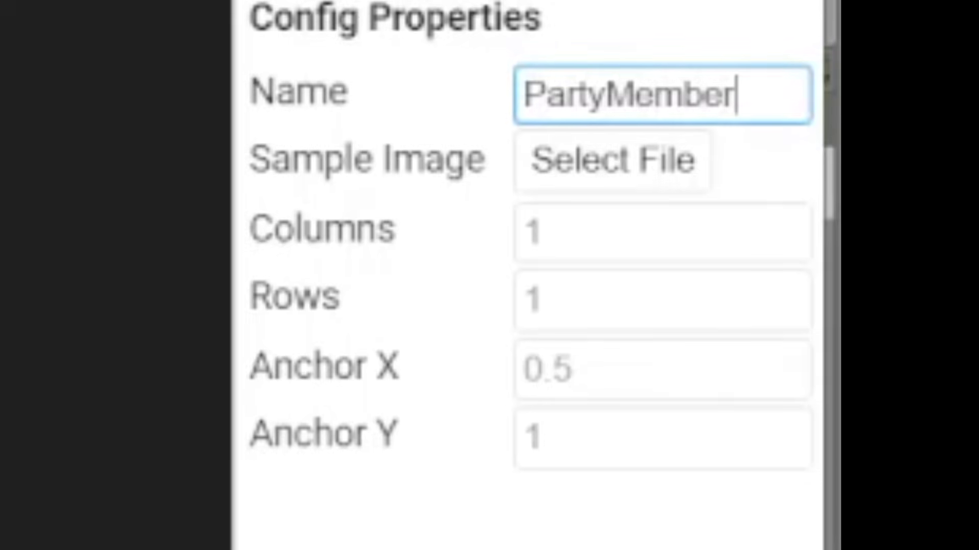
pyautogui.click(560, 240)
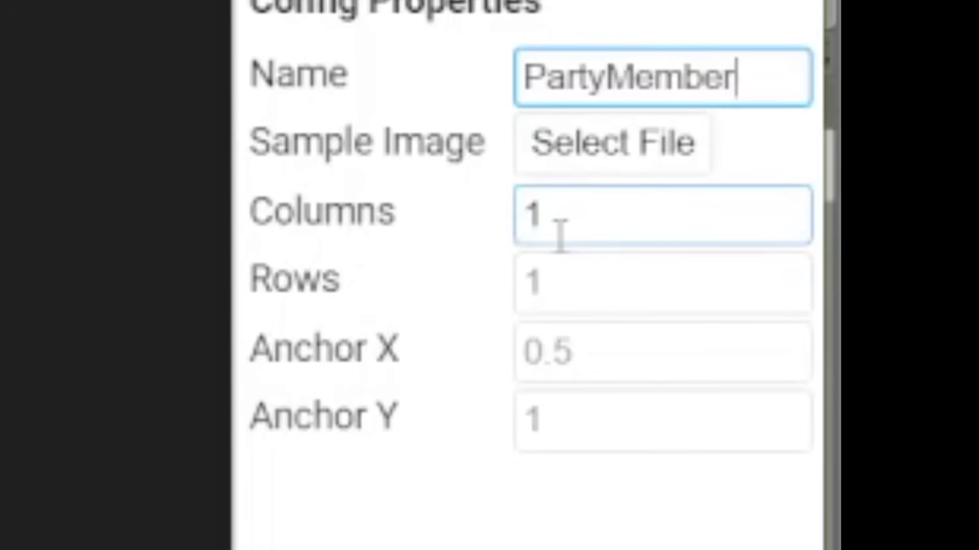
pyautogui.click(590, 289)
pyautogui.click(599, 216)
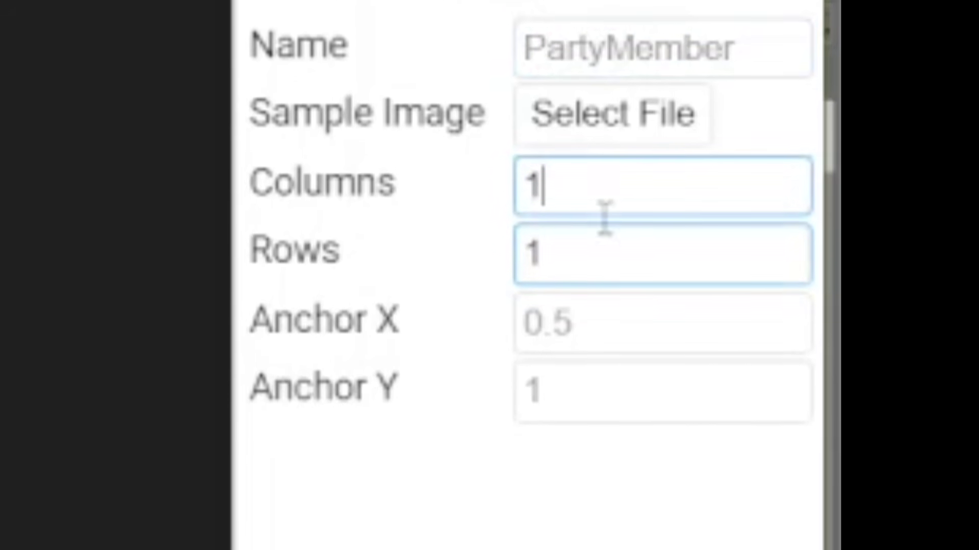
pyautogui.click(610, 261)
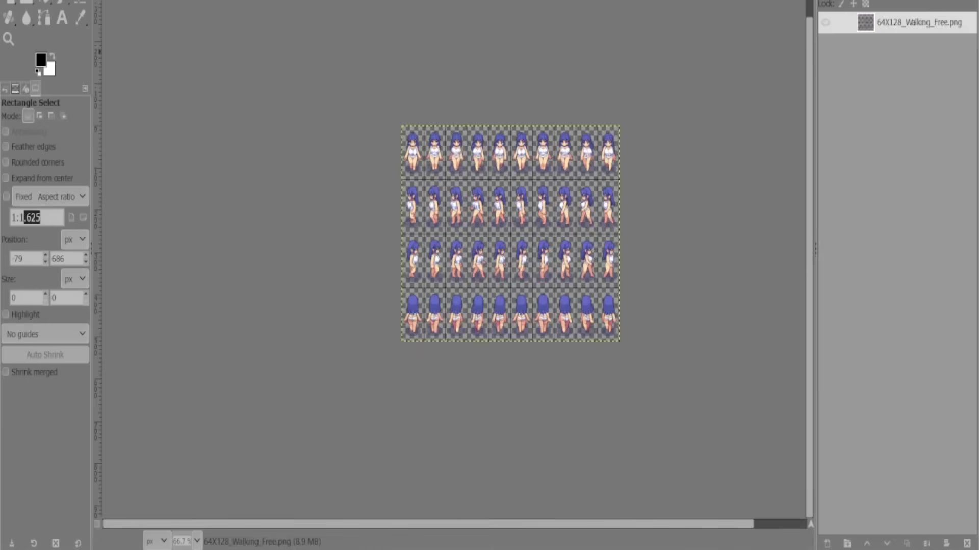
pyautogui.click(118, 1)
# - Enlarge the Walking sheet's canvas to 300% height and shift its sprite rows into place
pyautogui.click(122, 68)
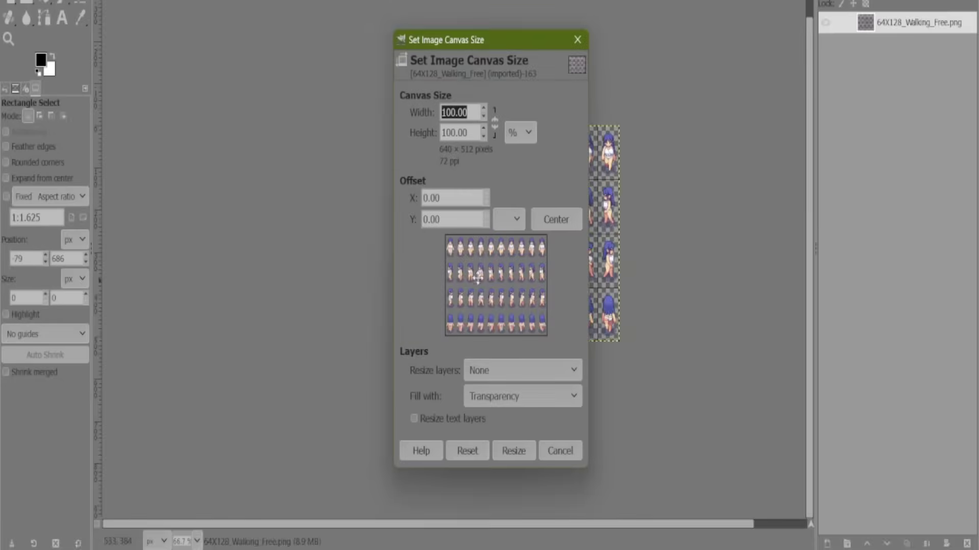
pyautogui.press('Tab')
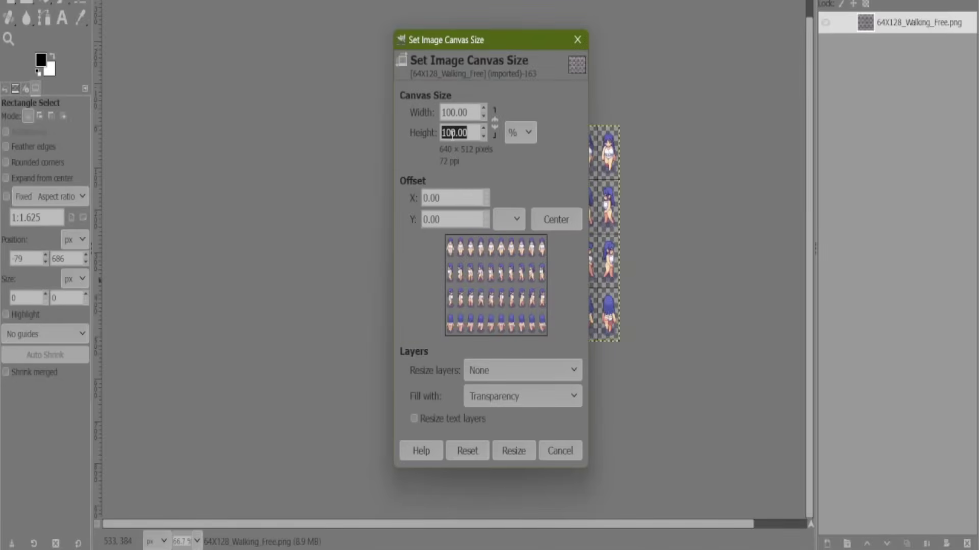
pyautogui.write('300')
pyautogui.press('Return')
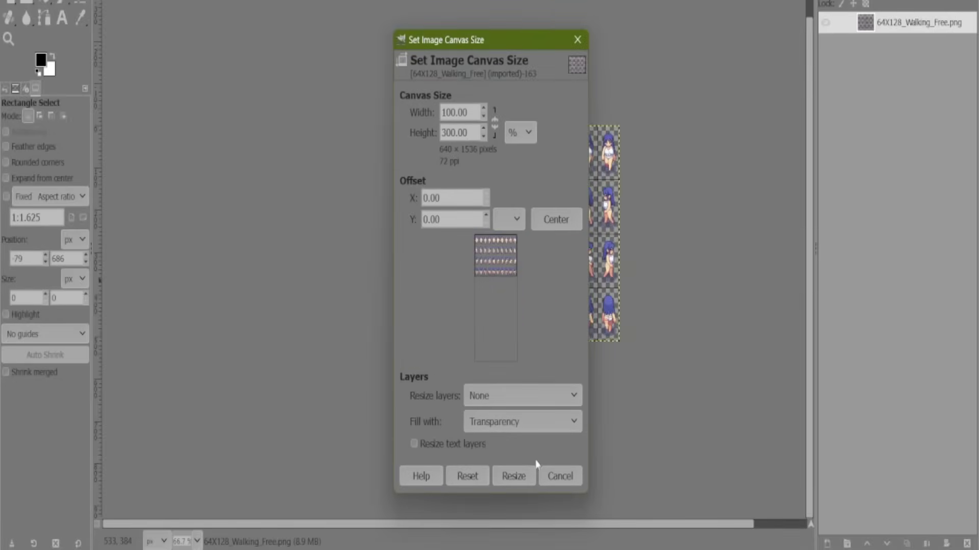
pyautogui.click(534, 476)
pyautogui.scroll(-5, 501, 308)
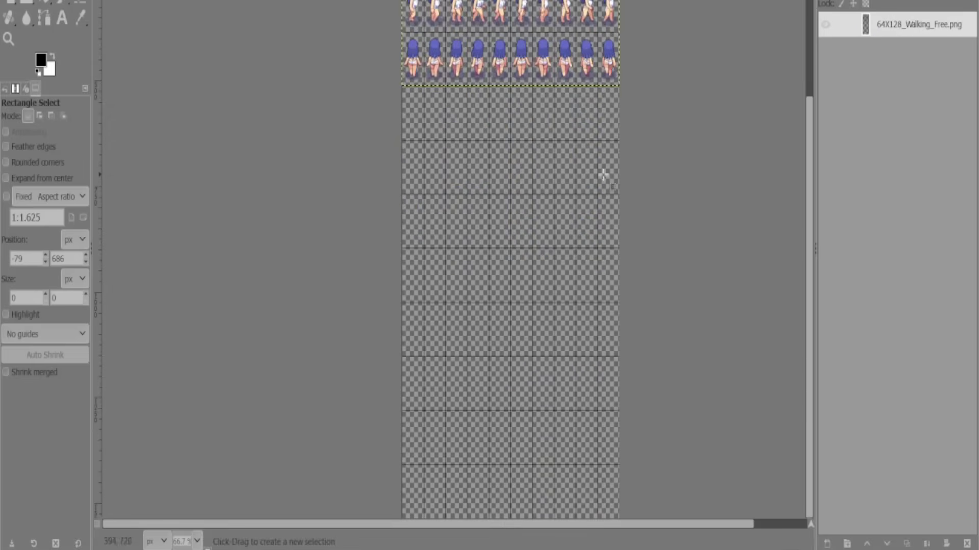
pyautogui.scroll(3, 321, 122)
pyautogui.press('m')
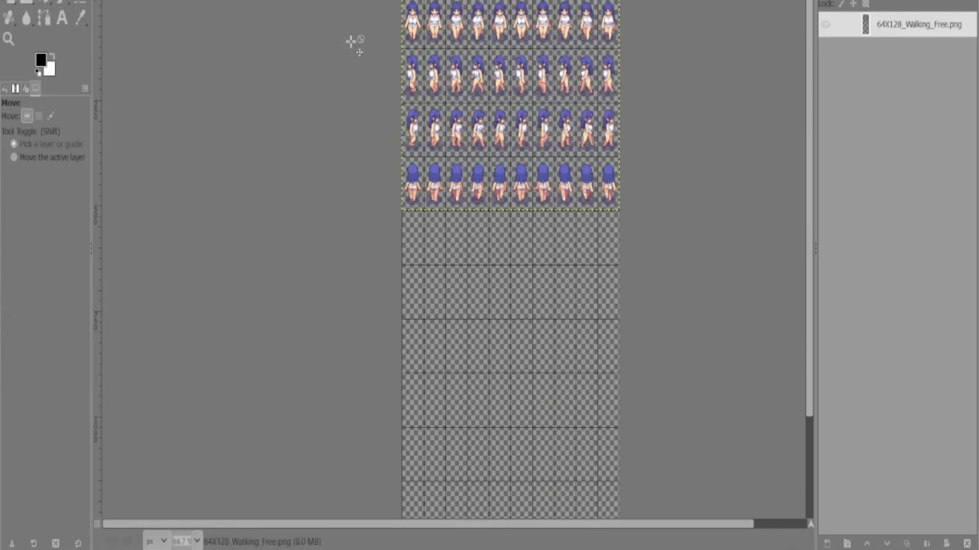
pyautogui.moveTo(487, 31)
pyautogui.mouseDown()
pyautogui.moveTo(489, 234)
pyautogui.moveTo(487, 31)
pyautogui.mouseUp()
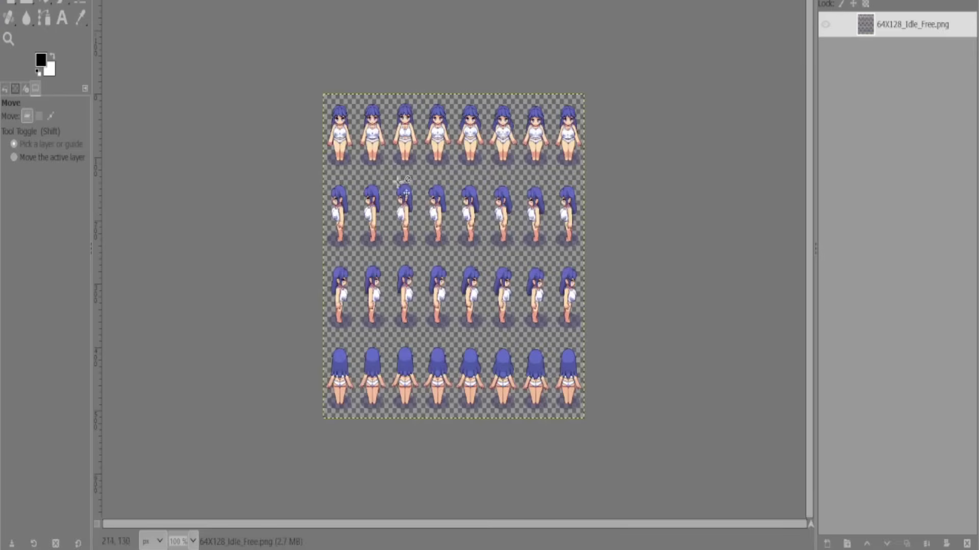
# - Copy the whole Running sheet into the Walking sheet's empty rows, grid-aligned, and anchor it
pyautogui.press('r')
pyautogui.moveTo(320, 89); pyautogui.dragTo(597, 416)
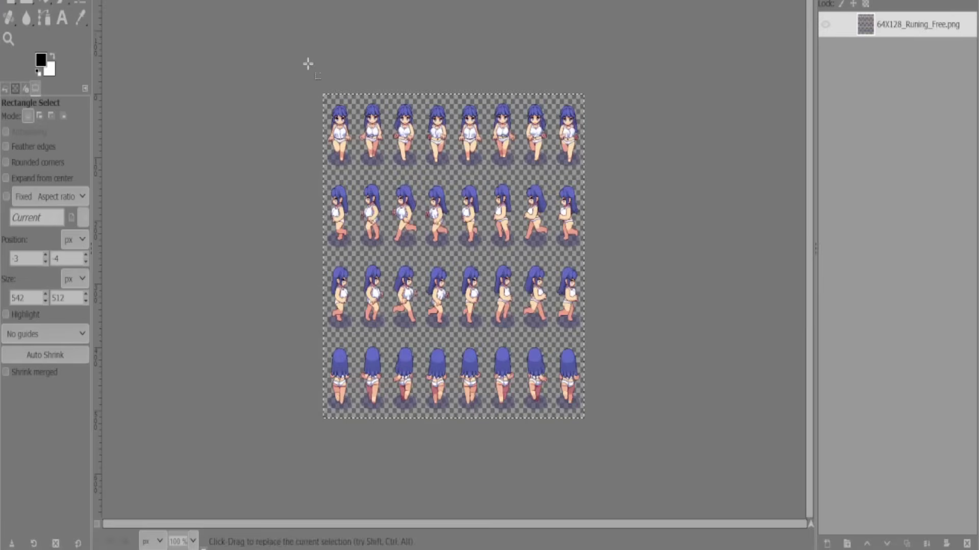
pyautogui.moveTo(305, 52); pyautogui.dragTo(712, 424)
pyautogui.hotkey('ctrl', 'c')
pyautogui.click(487, 2)
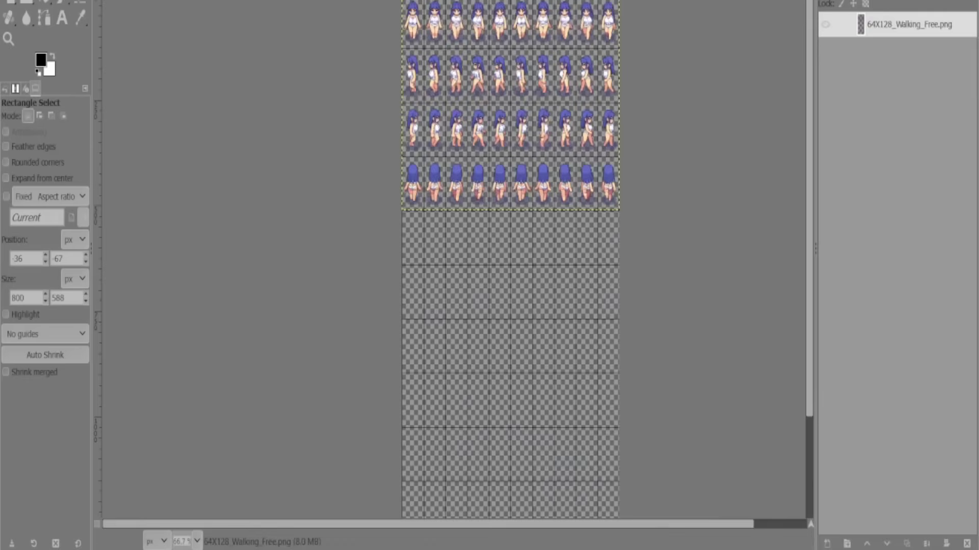
pyautogui.hotkey('ctrl', 'v')
pyautogui.moveTo(441, 178); pyautogui.dragTo(414, 396)
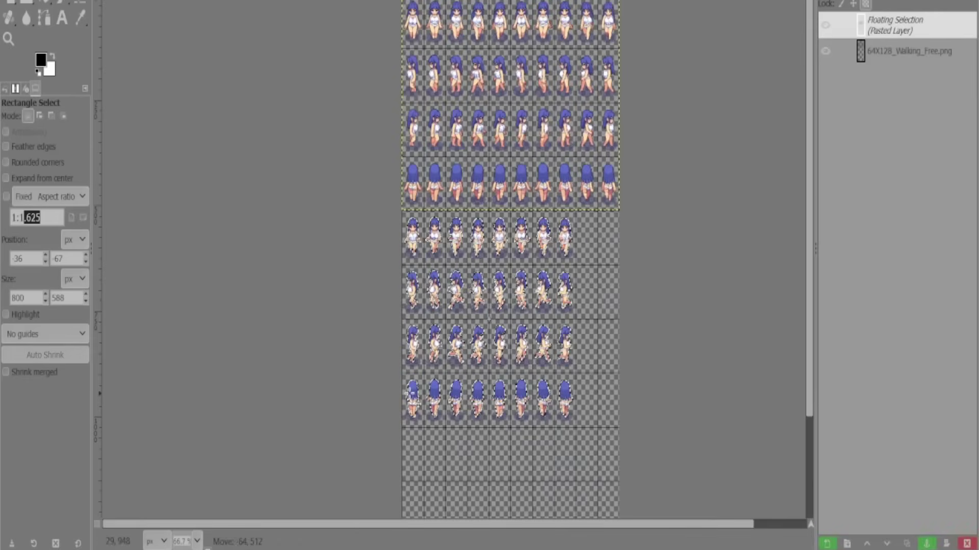
pyautogui.moveTo(457, 189); pyautogui.dragTo(456, 193)
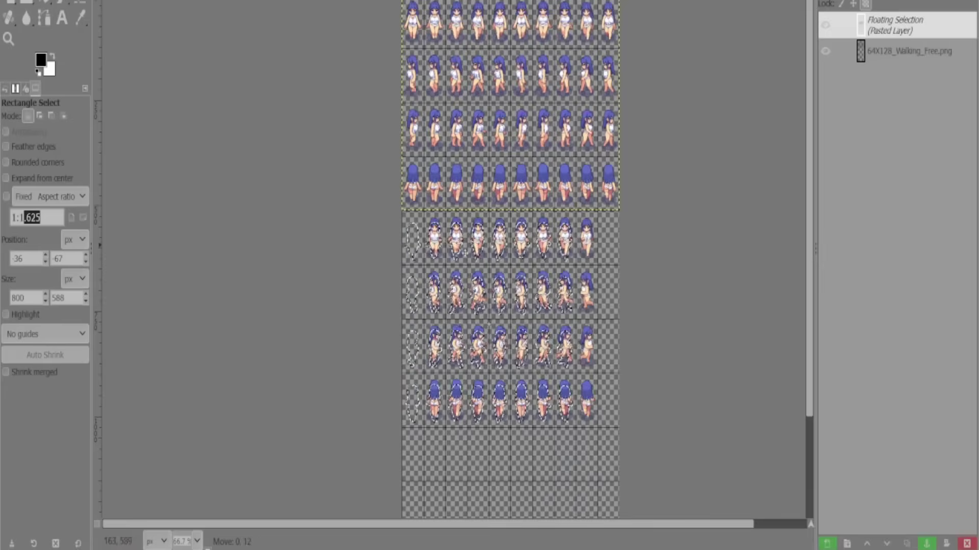
pyautogui.moveTo(466, 249); pyautogui.dragTo(466, 246)
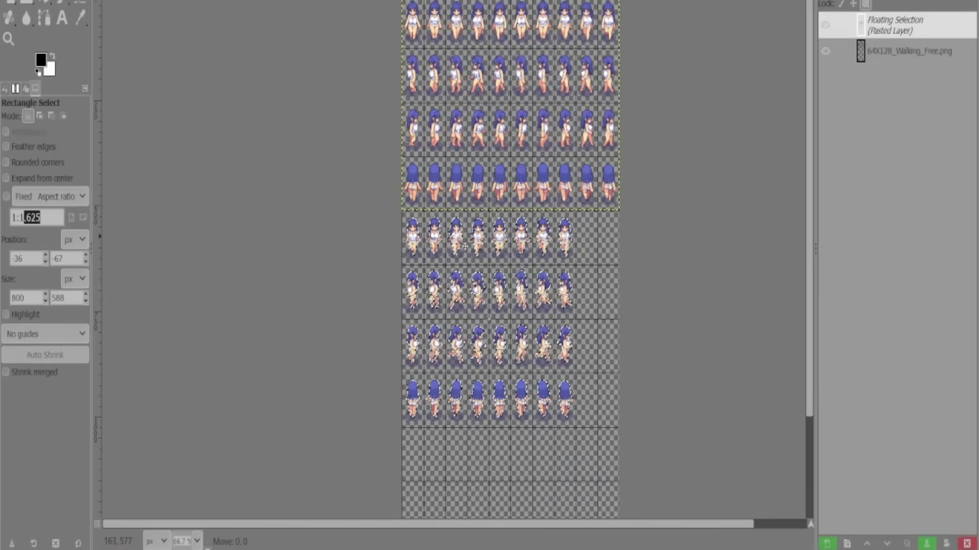
pyautogui.click(679, 397)
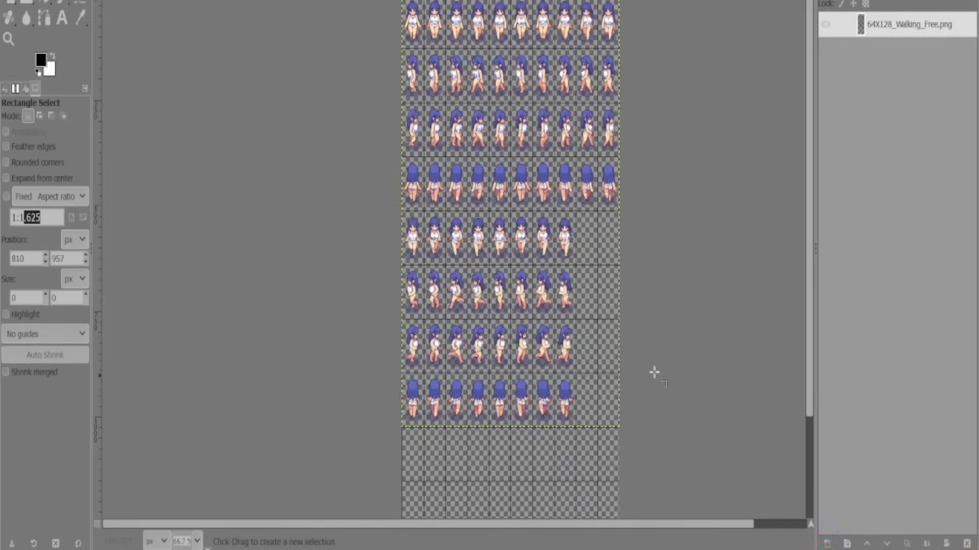
pyautogui.scroll(-3, 654, 373)
# - Copy the Idle sheet and anchor it onto the lower empty rows of the Walking sheet
pyautogui.hotkey('ctrl', 'Tab')
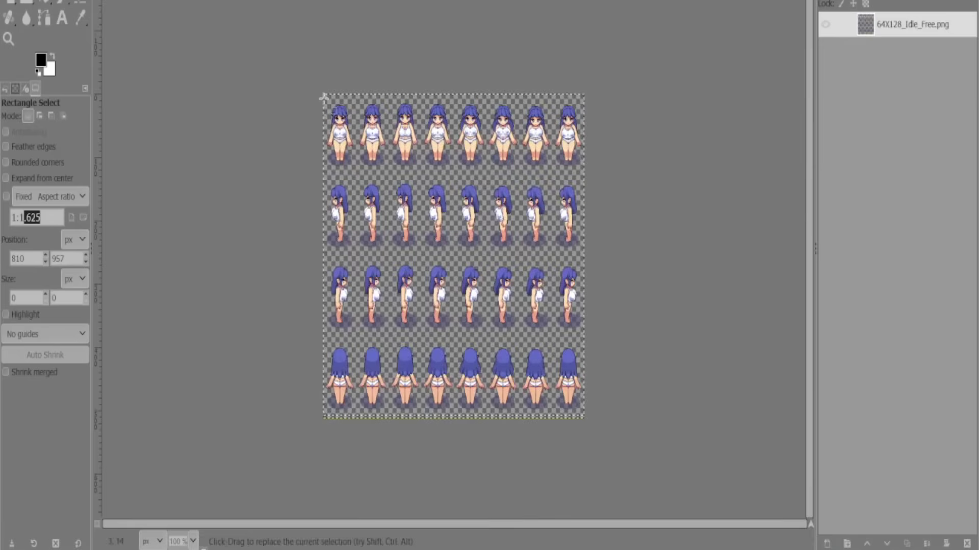
pyautogui.moveTo(310, 58); pyautogui.dragTo(719, 441)
pyautogui.hotkey('ctrl', 'c')
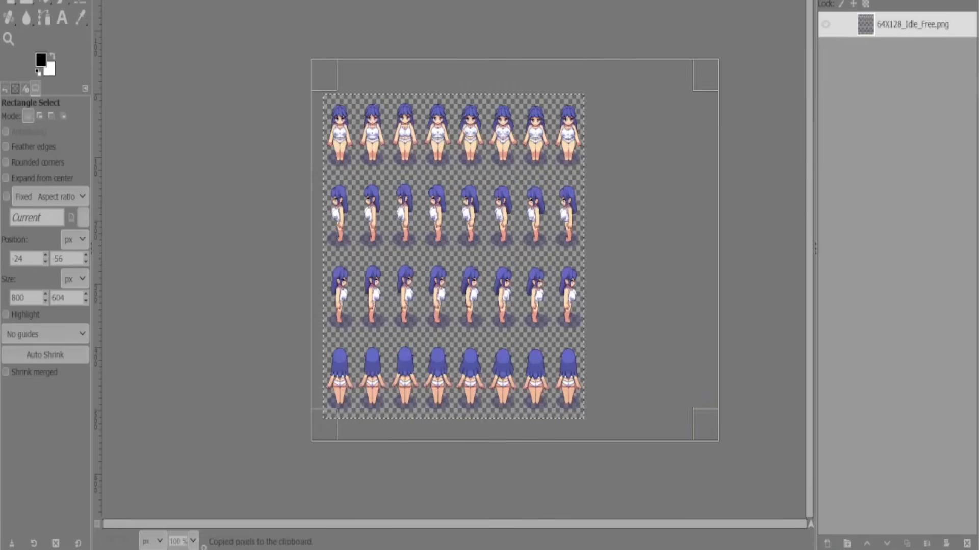
pyautogui.hotkey('ctrl', 'Tab')
pyautogui.hotkey('ctrl', 'v')
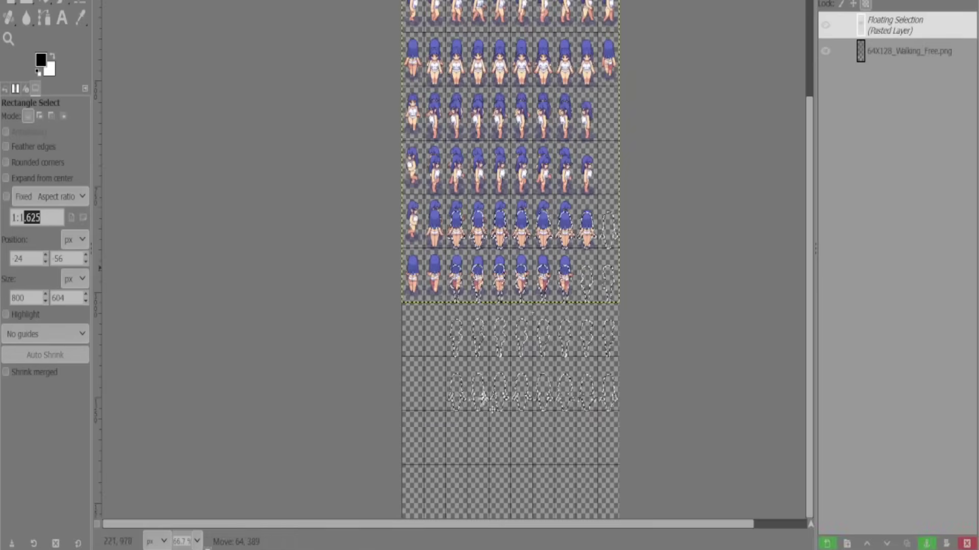
pyautogui.moveTo(487, 310); pyautogui.dragTo(445, 390)
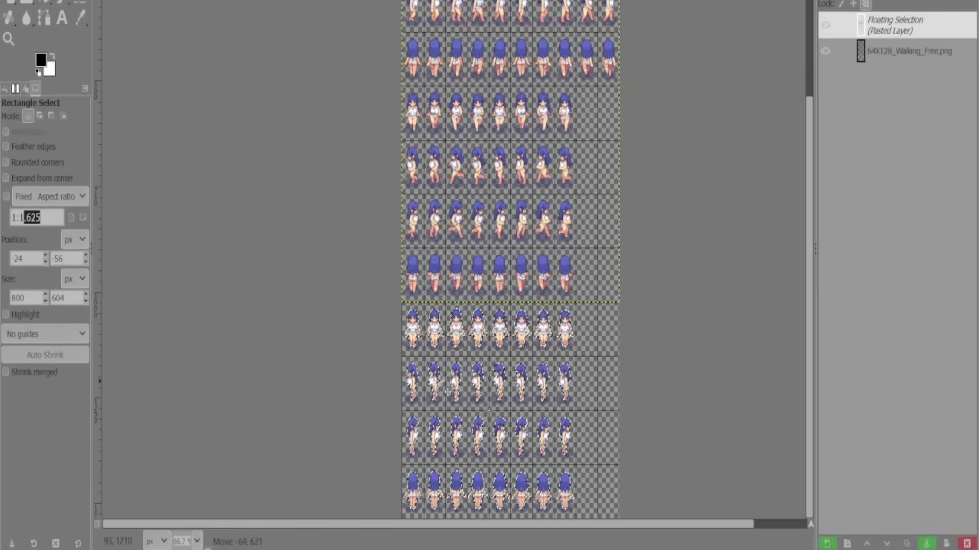
pyautogui.click(352, 356)
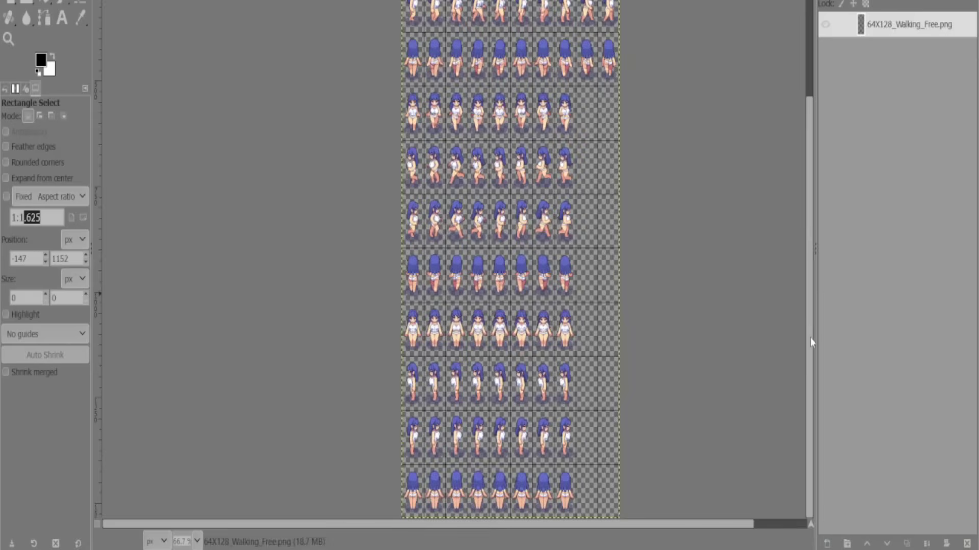
pyautogui.scroll(5, 746, 410)
pyautogui.scroll(-5, 741, 382)
# - Start Export As into Project1/img/characters and enter the new file name
pyautogui.click(10, 1)
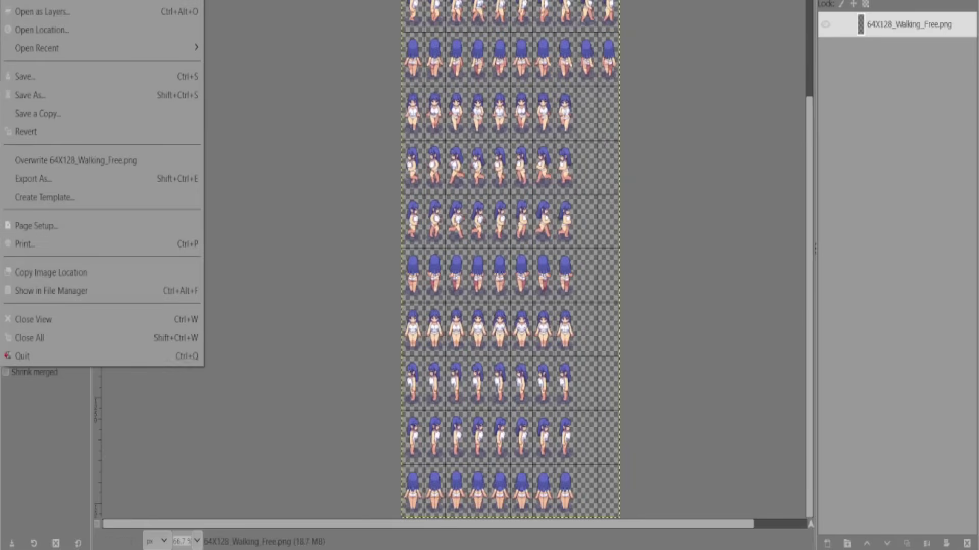
pyautogui.click(109, 188)
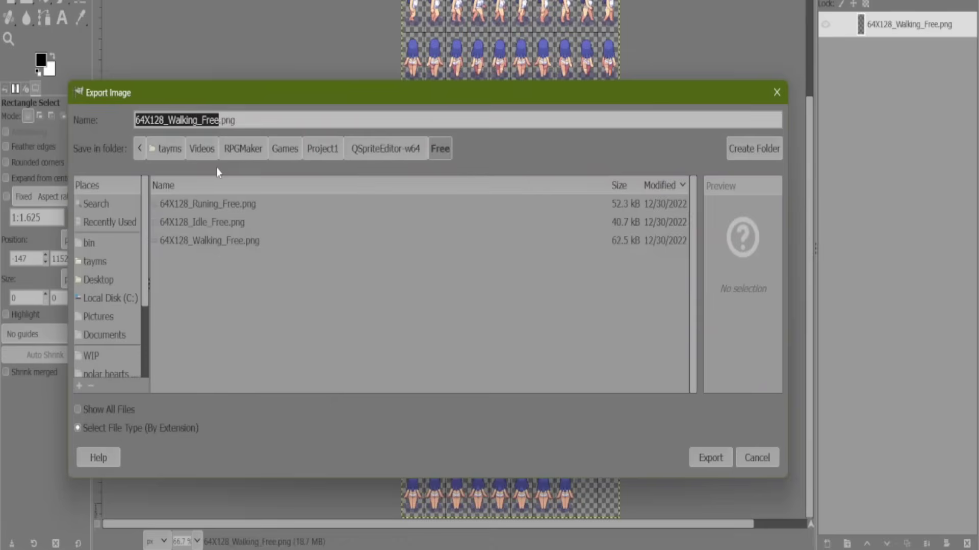
pyautogui.click(324, 148)
pyautogui.scroll(-1, 182, 246)
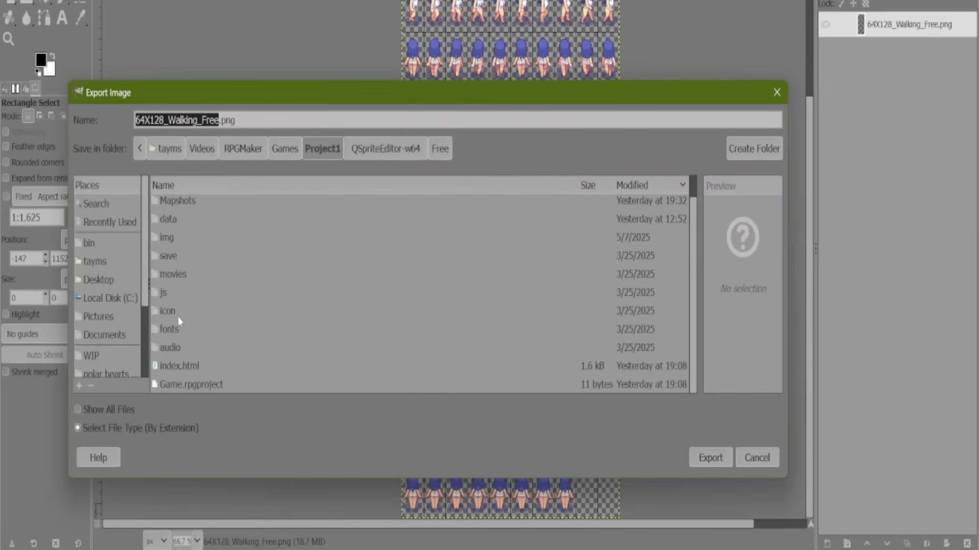
pyautogui.doubleClick(162, 236)
pyautogui.doubleClick(170, 220)
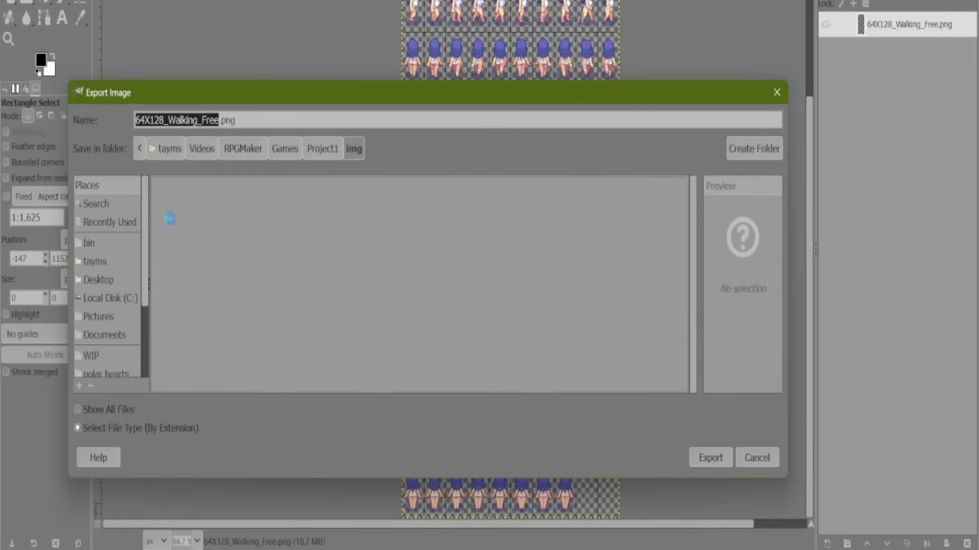
pyautogui.hotkey('ctrl', 'a')
pyautogui.write('$')
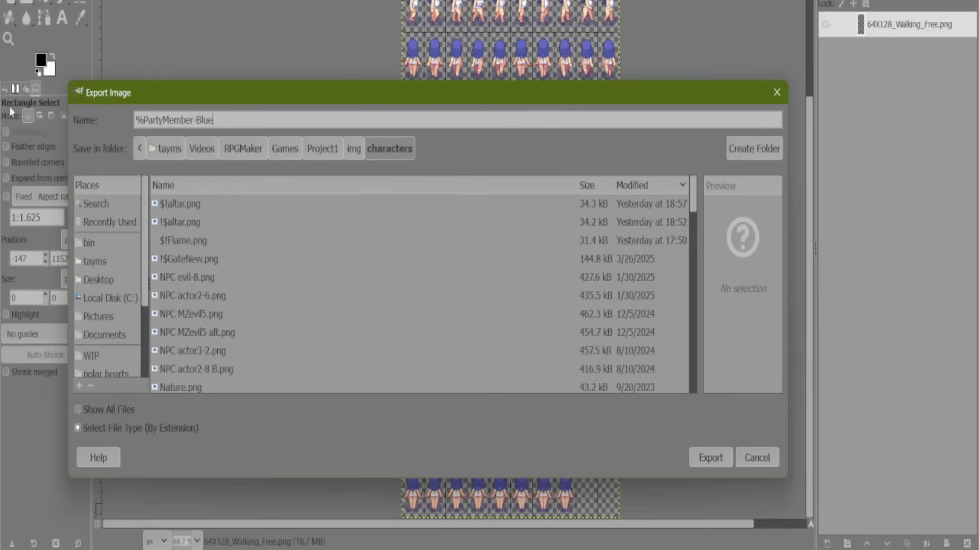
# - Add the .png extension to export %PartyMember-Blue.png and accept the PNG settings
pyautogui.click(710, 464)
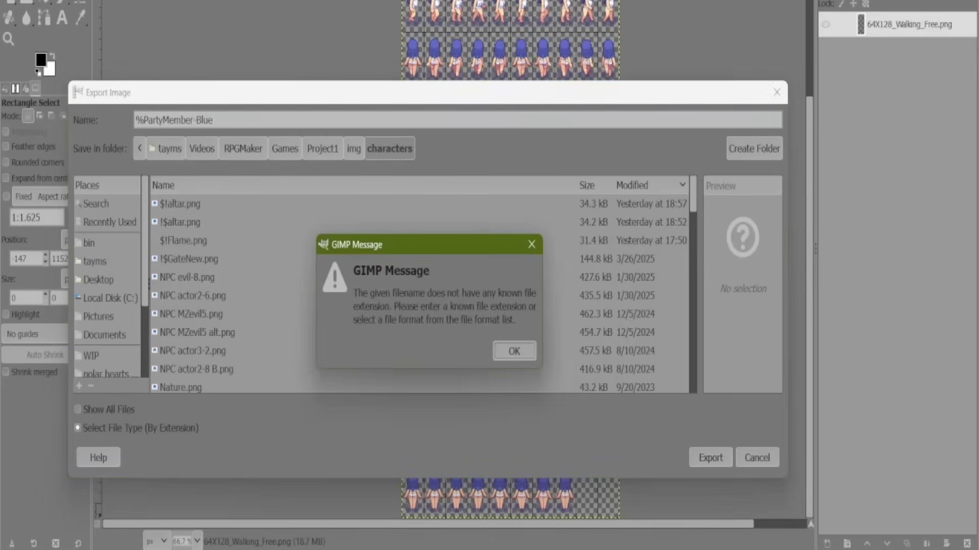
pyautogui.click(514, 351)
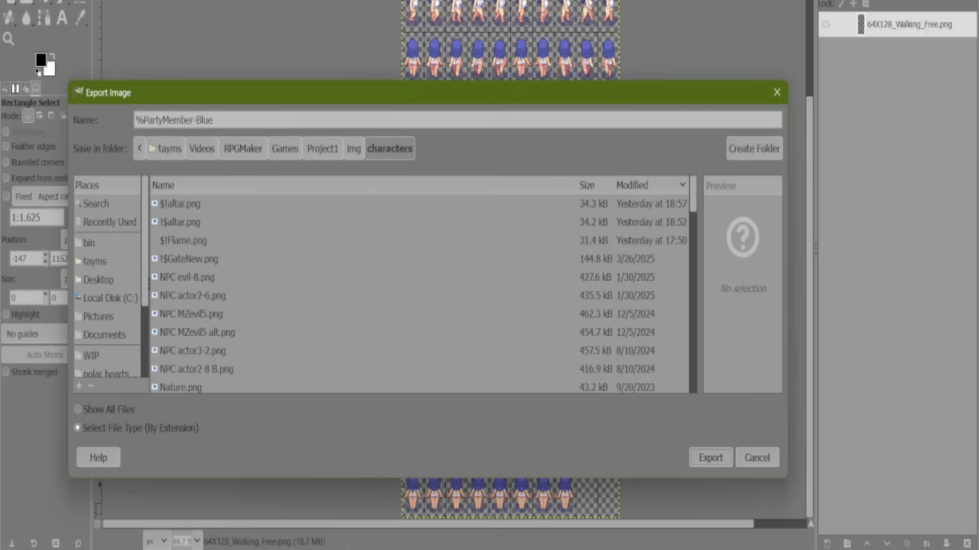
pyautogui.write('.png')
pyautogui.press('Return')
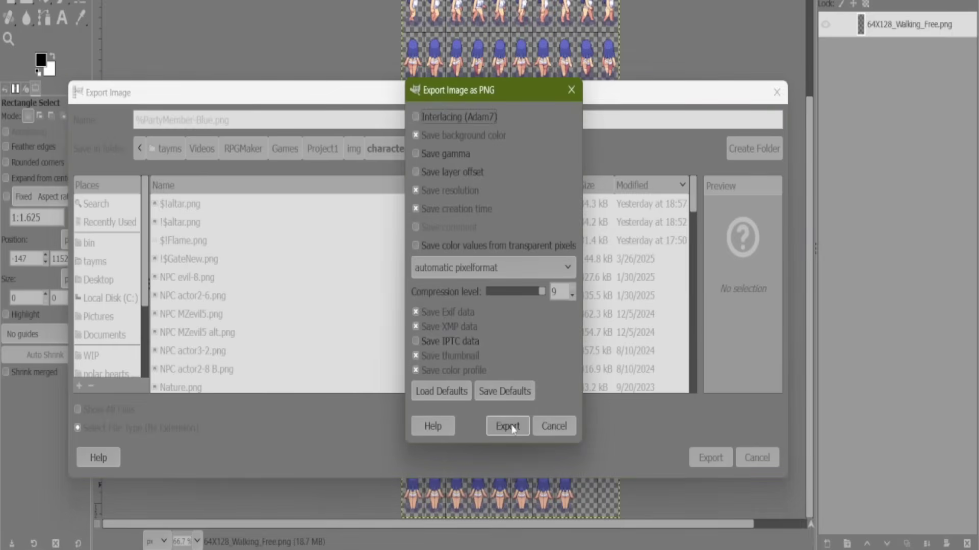
pyautogui.click(509, 426)
pyautogui.scroll(-10, 561, 402)
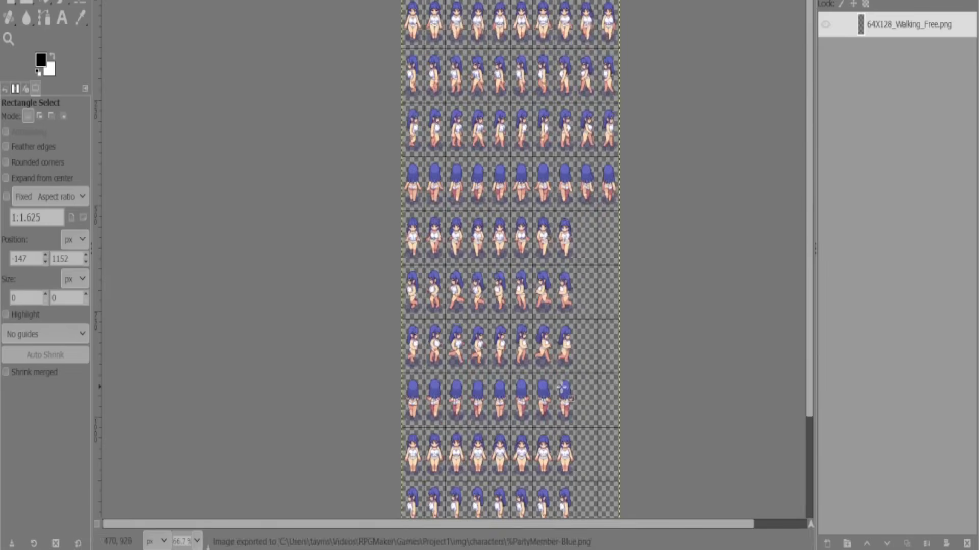
pyautogui.scroll(10, 561, 402)
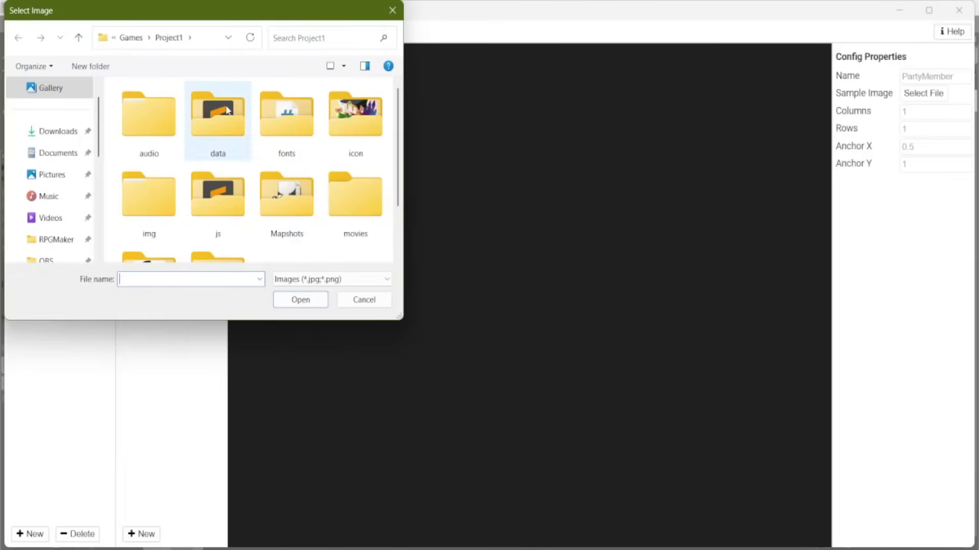
# - Open %PartyMember-Blue.png from the img/characters folder as the PartyMember sample image
pyautogui.doubleClick(158, 224)
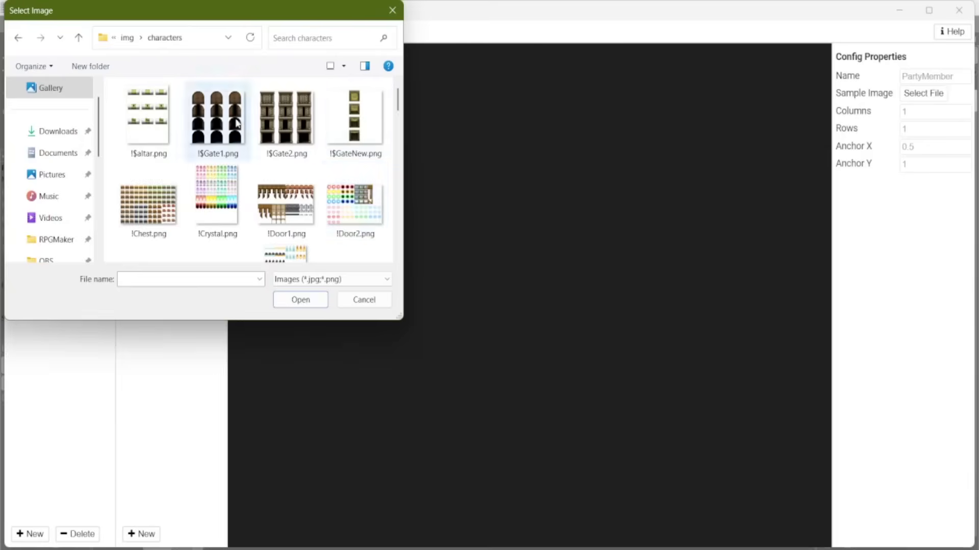
pyautogui.scroll(-5, 263, 201)
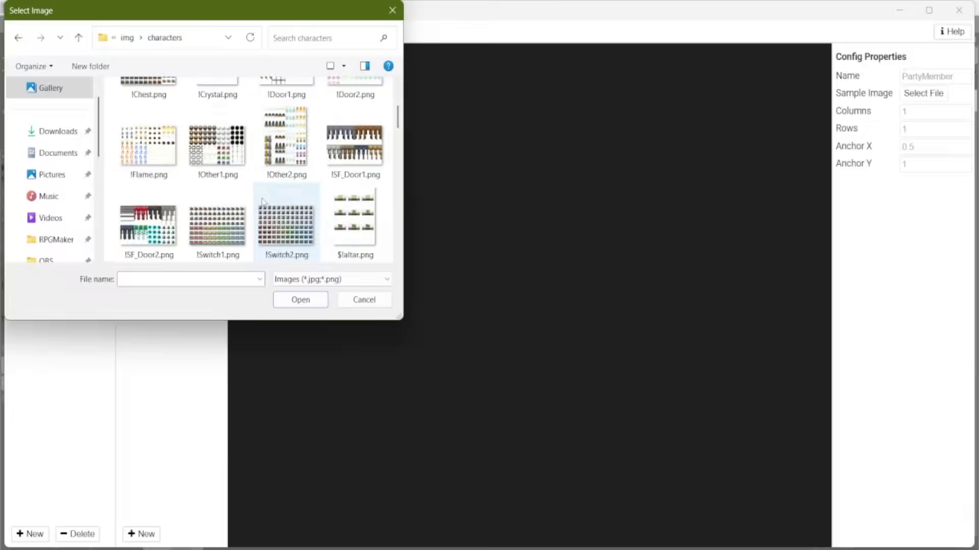
pyautogui.scroll(-10, 262, 201)
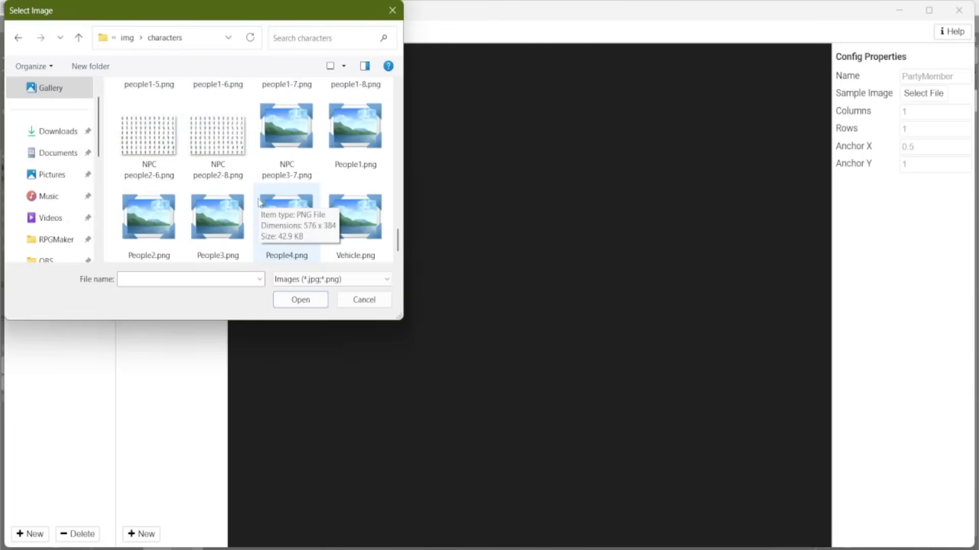
pyautogui.scroll(12, 258, 203)
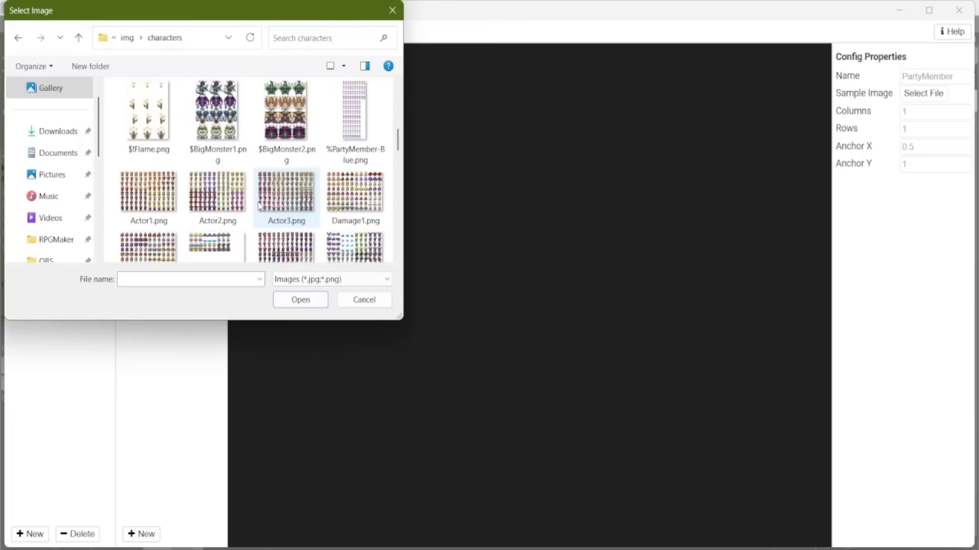
pyautogui.scroll(-1, 259, 207)
pyautogui.click(348, 213)
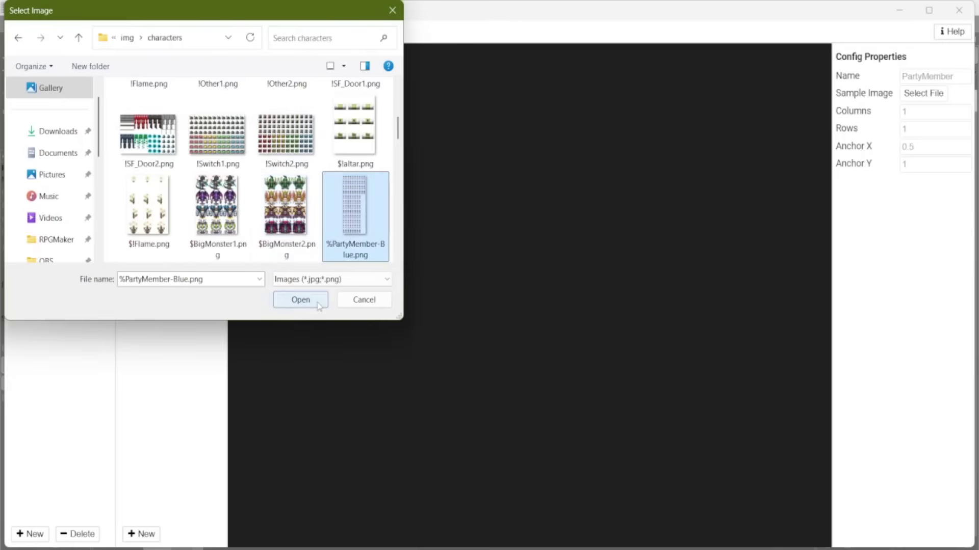
pyautogui.click(301, 299)
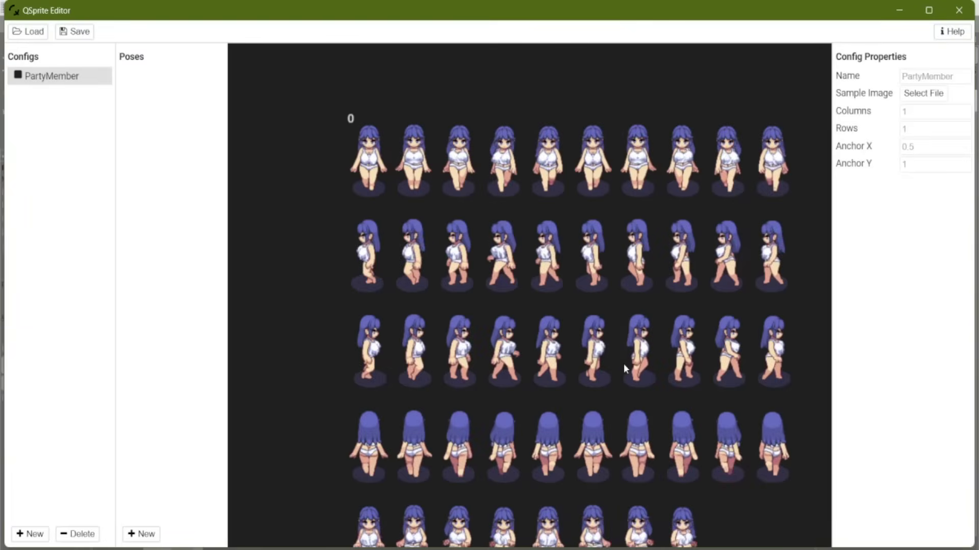
# - Set the sprite grid to 10 columns and 12 rows
pyautogui.scroll(-5, 623, 363)
pyautogui.scroll(3, 632, 459)
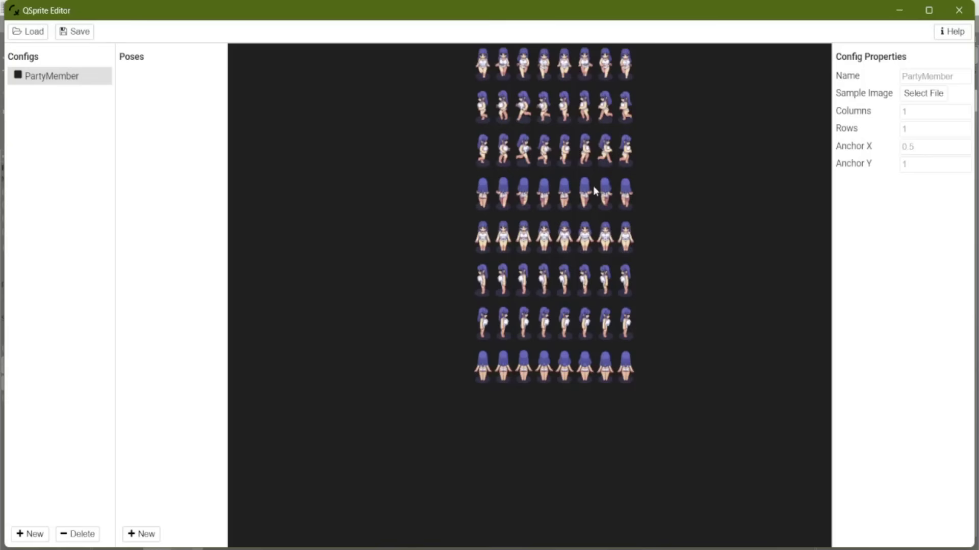
pyautogui.scroll(2, 594, 280)
pyautogui.scroll(-2, 516, 202)
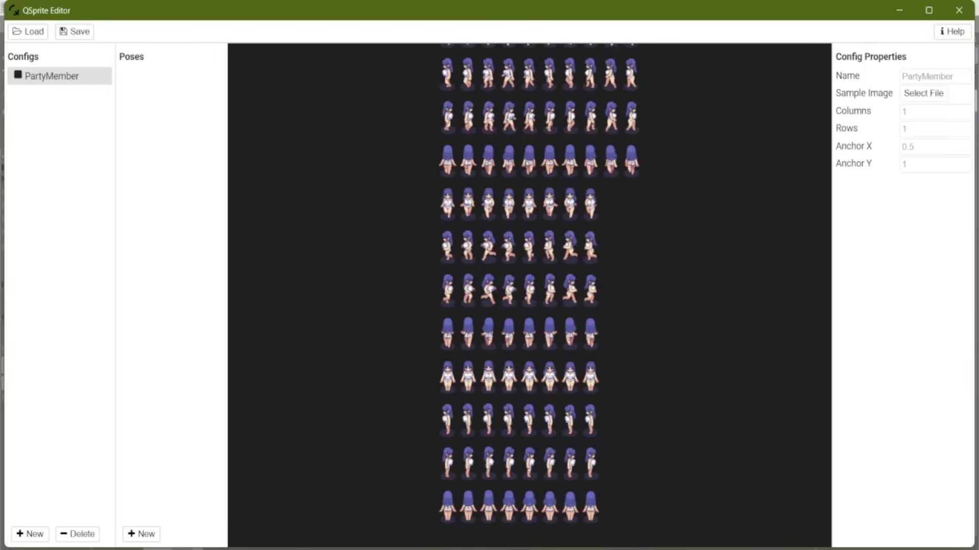
pyautogui.scroll(1, 618, 227)
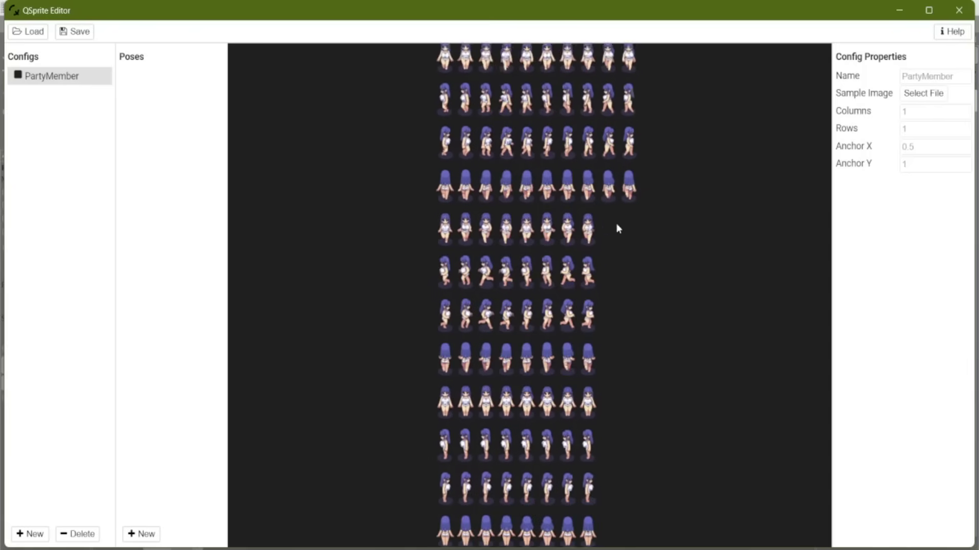
pyautogui.scroll(3, 622, 275)
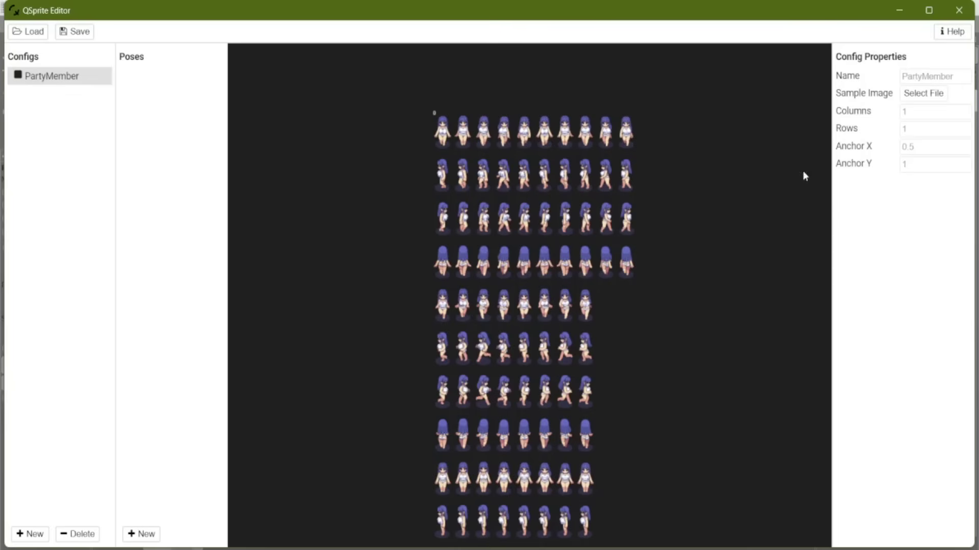
pyautogui.click(922, 112)
pyautogui.write('10')
pyautogui.press('BackSpace')
pyautogui.press('BackSpace')
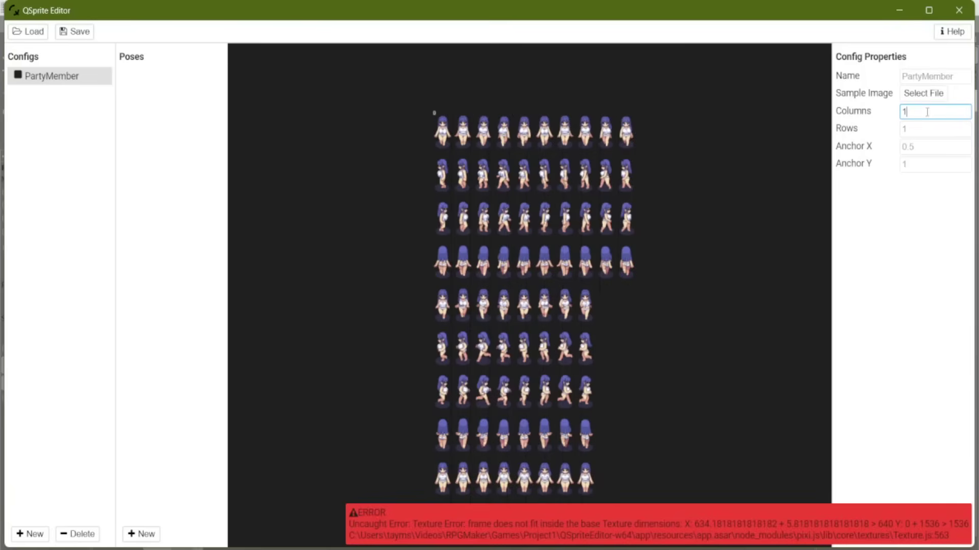
pyautogui.click(940, 130)
pyautogui.write('2')
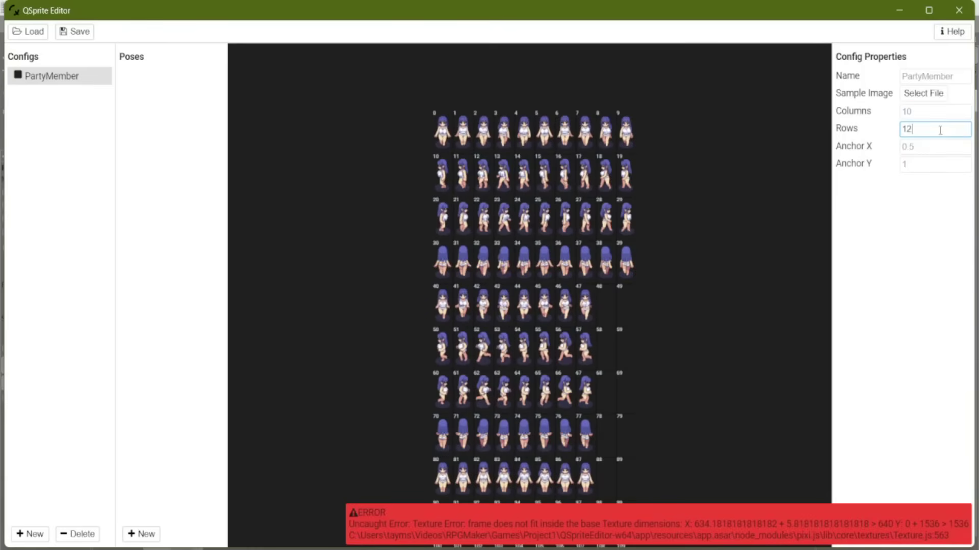
pyautogui.click(740, 185)
# - Scroll the sheet back to its top rows and open the QSprite documentation
pyautogui.scroll(-3, 653, 250)
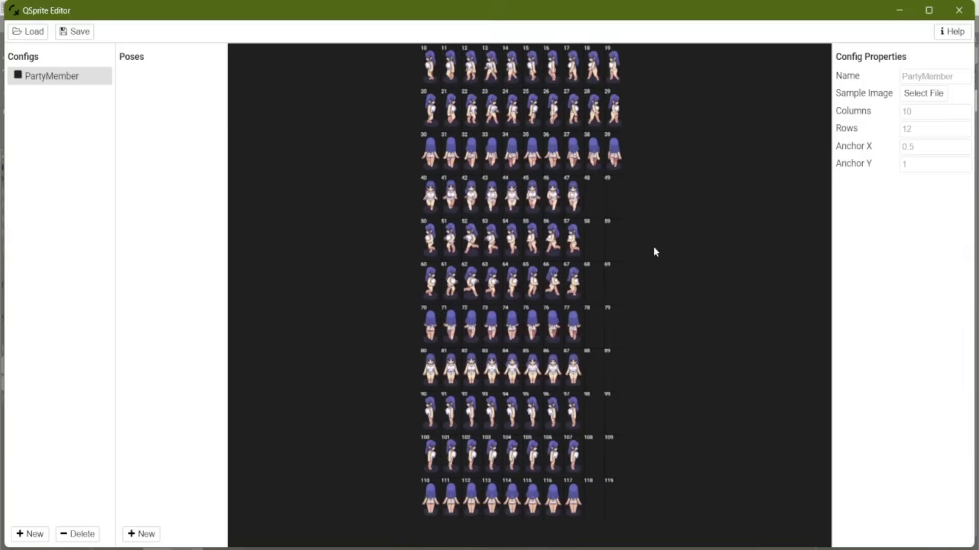
pyautogui.moveTo(375, 161); pyautogui.dragTo(362, 287)
pyautogui.click(951, 32)
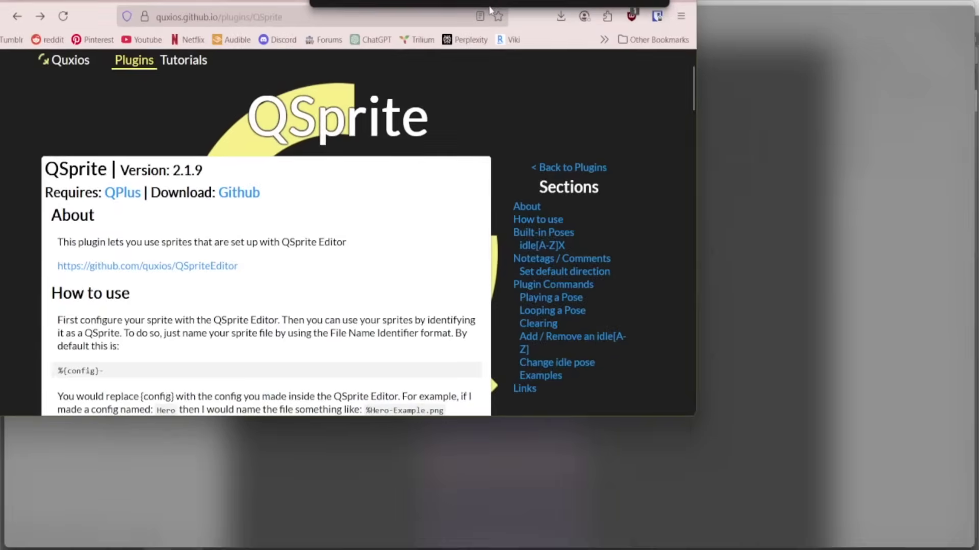
# - Scroll the QSprite docs to the Built-in Poses list, then add a new pose to PartyMember
pyautogui.scroll(-3, 411, 313)
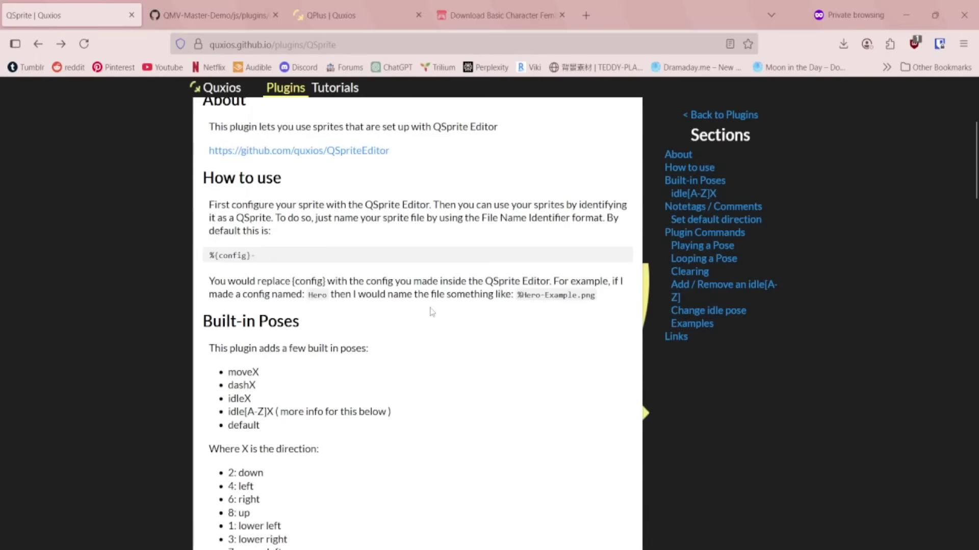
pyautogui.scroll(-3, 433, 312)
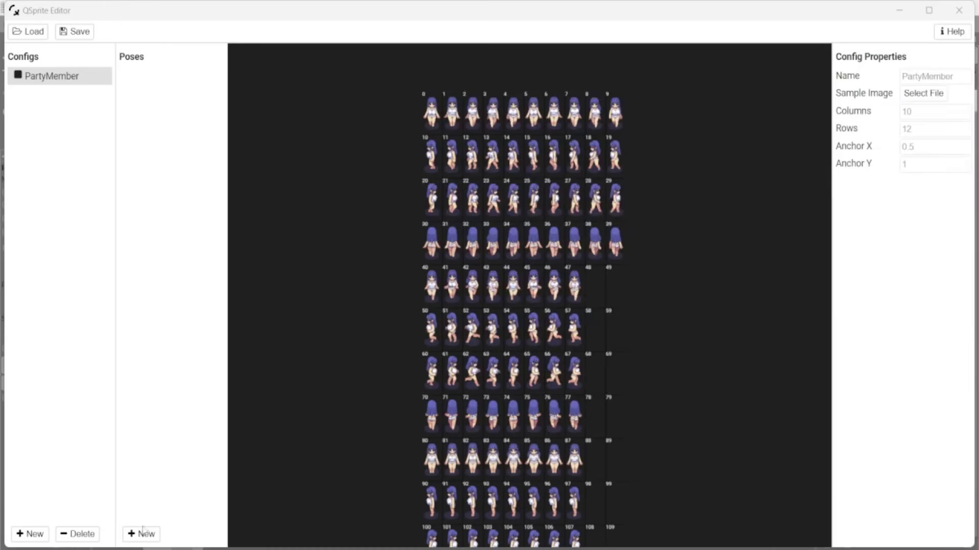
pyautogui.click(140, 534)
# - Rename the new Pose0 to move2
pyautogui.click(169, 76)
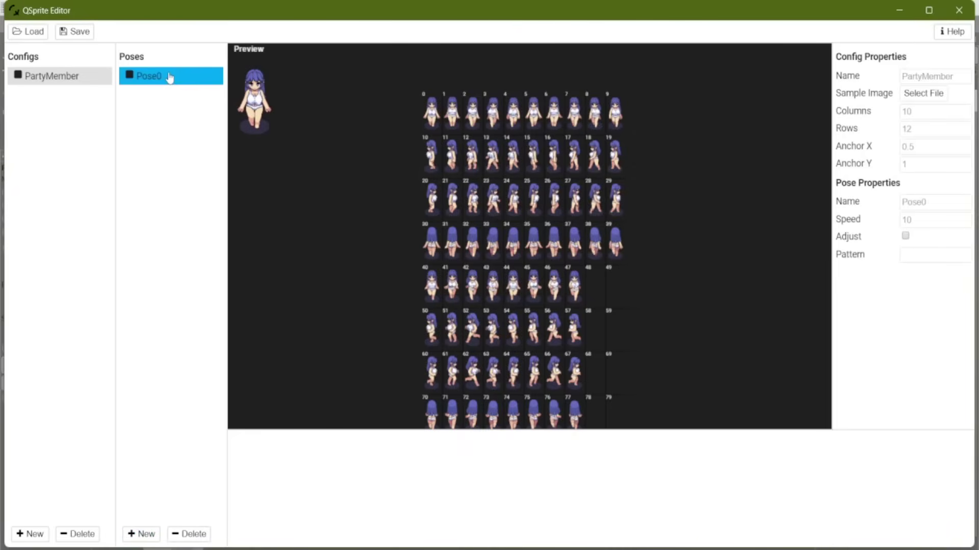
pyautogui.click(916, 78)
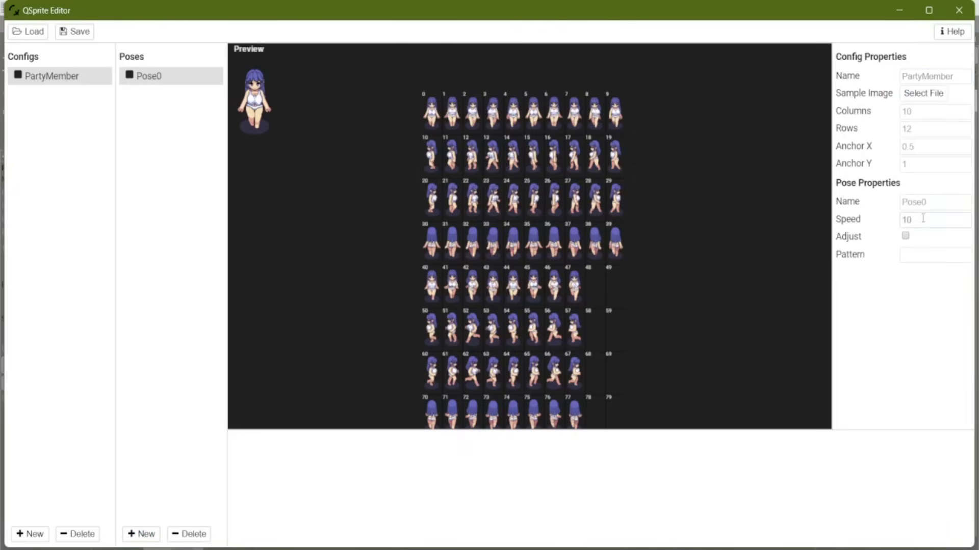
pyautogui.click(928, 204)
pyautogui.doubleClick(927, 204)
pyautogui.press('End')
pyautogui.moveTo(936, 205); pyautogui.dragTo(890, 205)
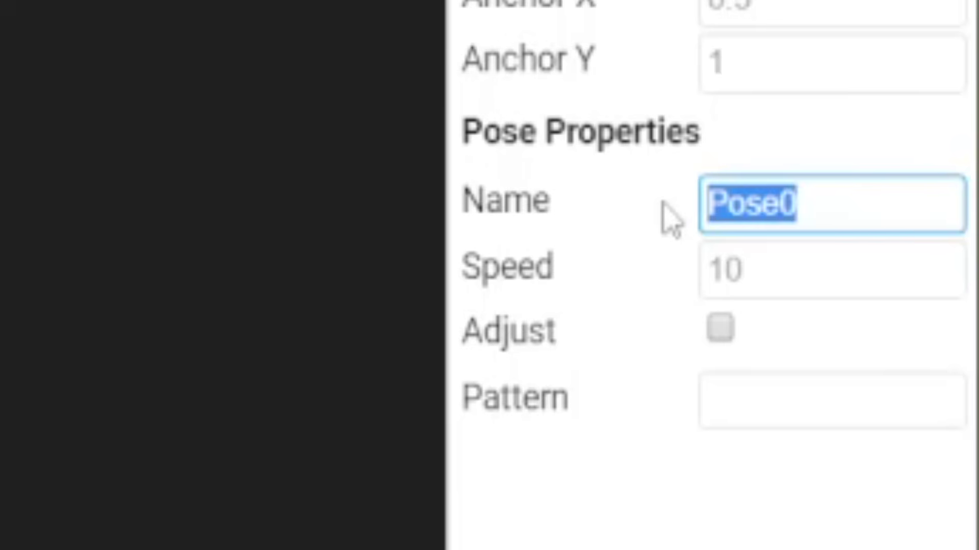
pyautogui.write('move2')
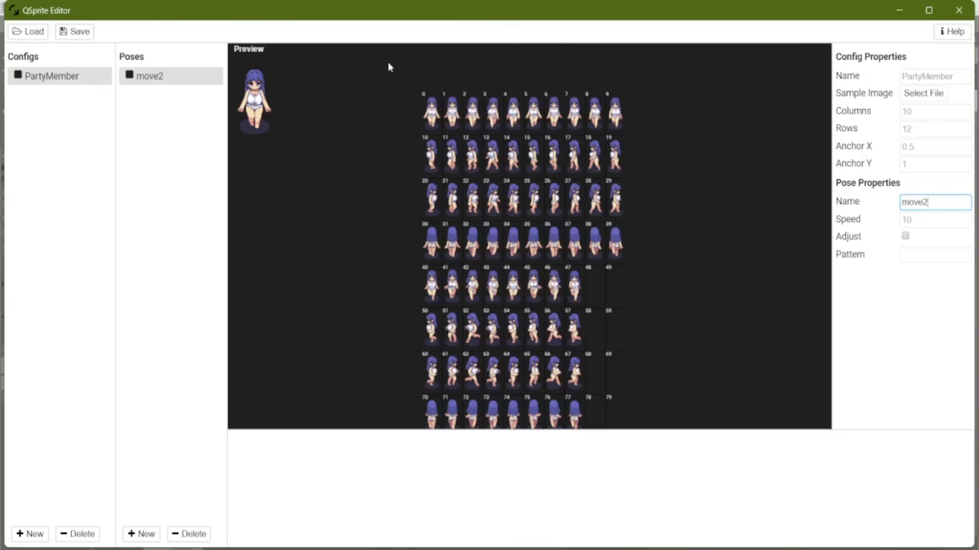
# - Fill move2's pattern with frames 0–9 at speed 6, then add a second pose
pyautogui.click(431, 118)
pyautogui.click(452, 117)
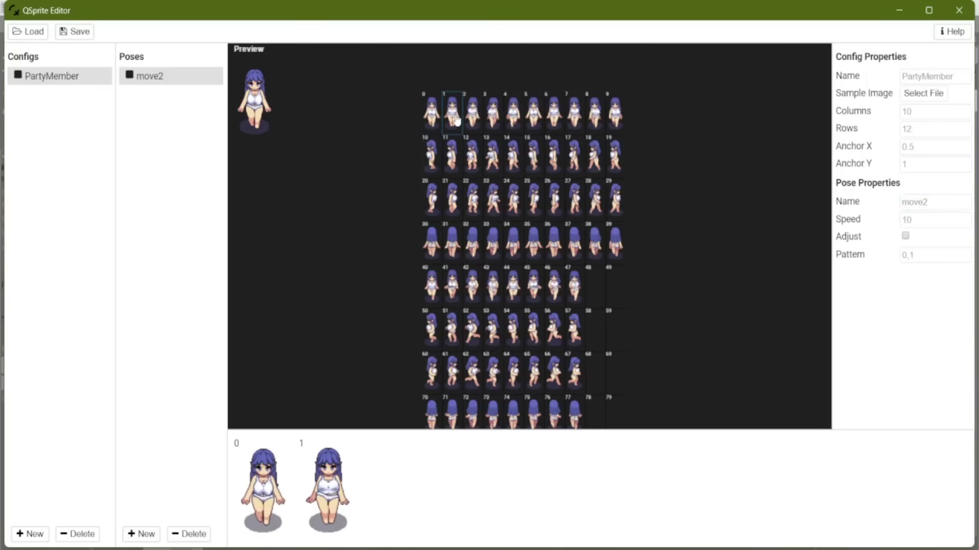
pyautogui.click(472, 118)
pyautogui.click(493, 117)
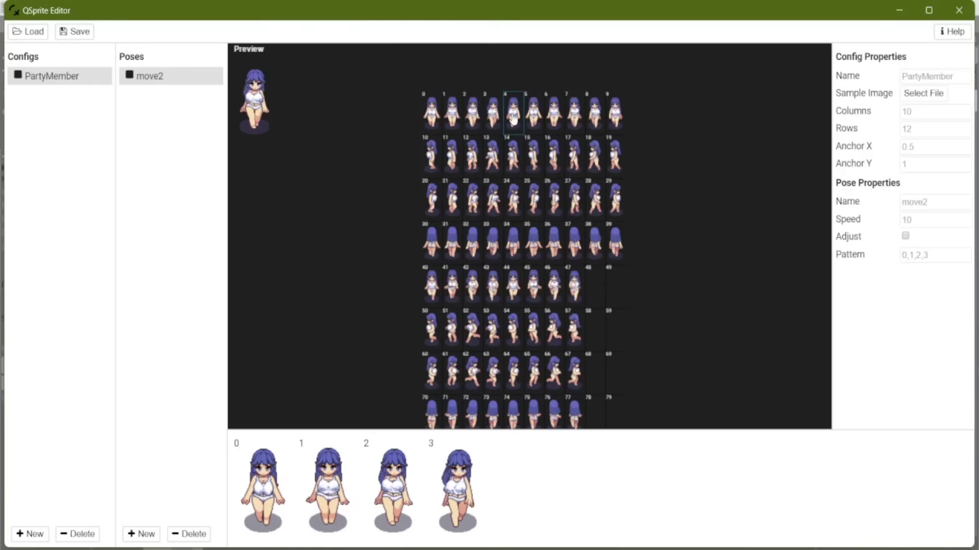
pyautogui.click(513, 117)
pyautogui.click(534, 119)
pyautogui.click(554, 118)
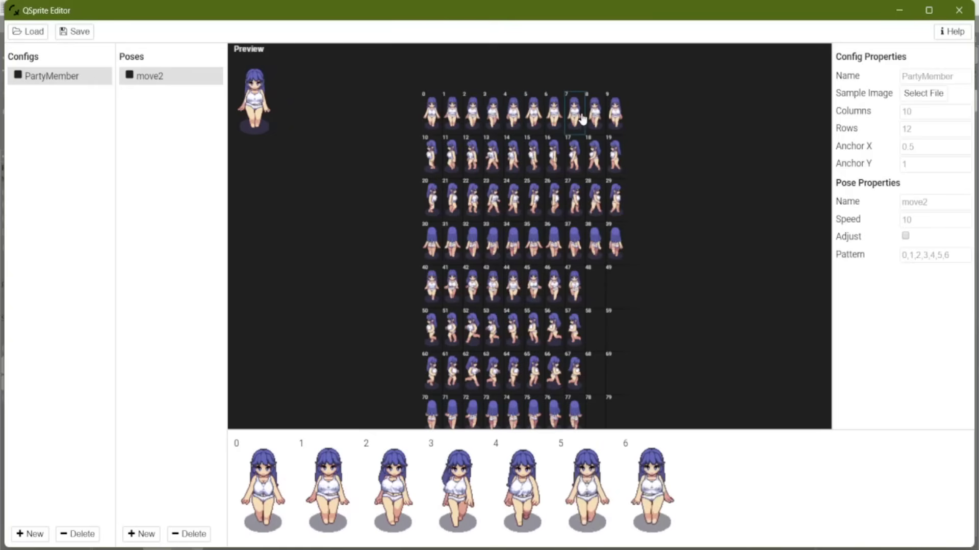
pyautogui.click(575, 118)
pyautogui.click(600, 119)
pyautogui.click(618, 122)
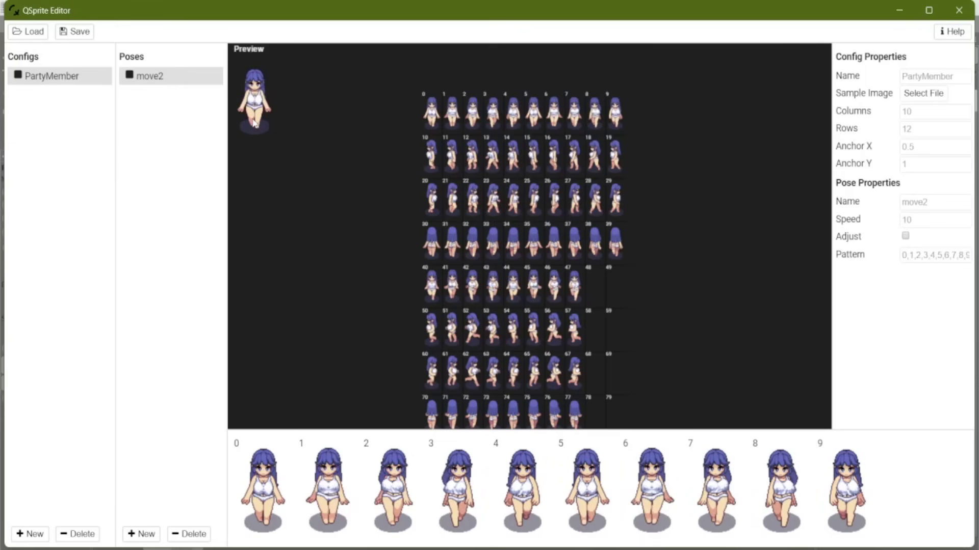
pyautogui.click(942, 216)
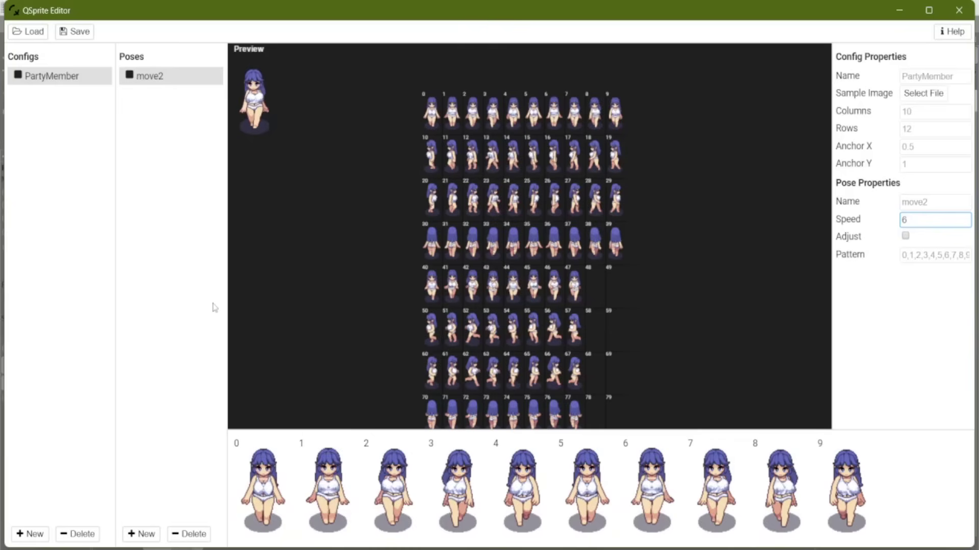
pyautogui.click(141, 534)
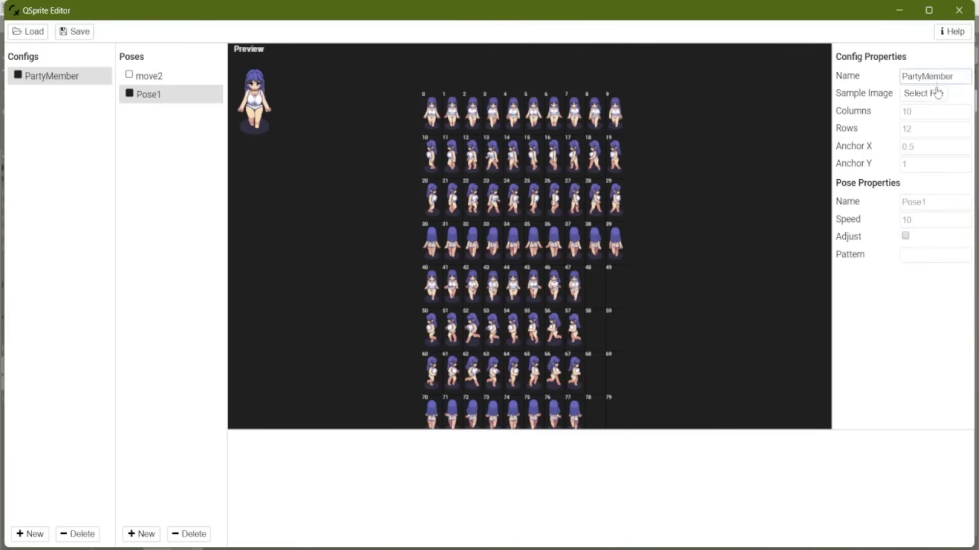
# - Name the second pose move4 and set its speed to 6
pyautogui.doubleClick(934, 200)
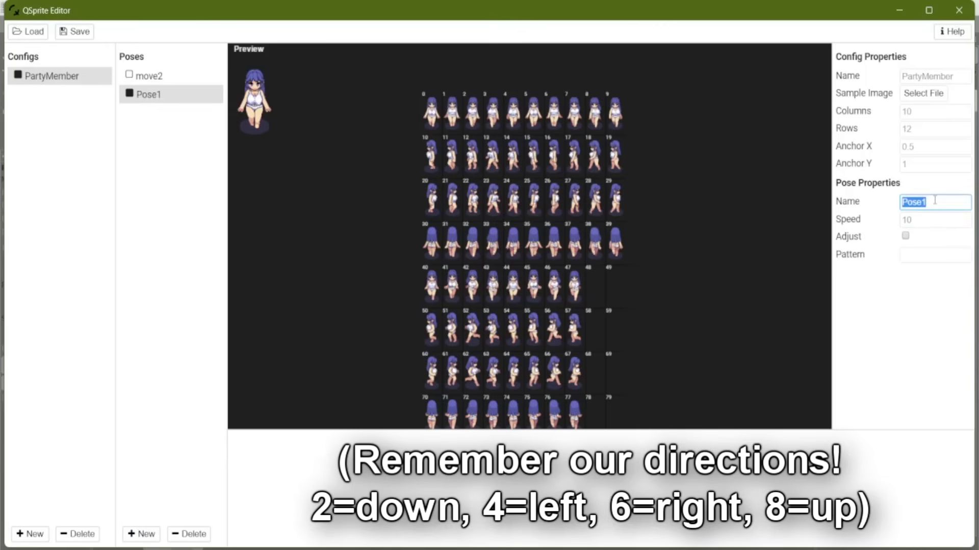
pyautogui.write('move4')
pyautogui.click(915, 220)
pyautogui.click(915, 221)
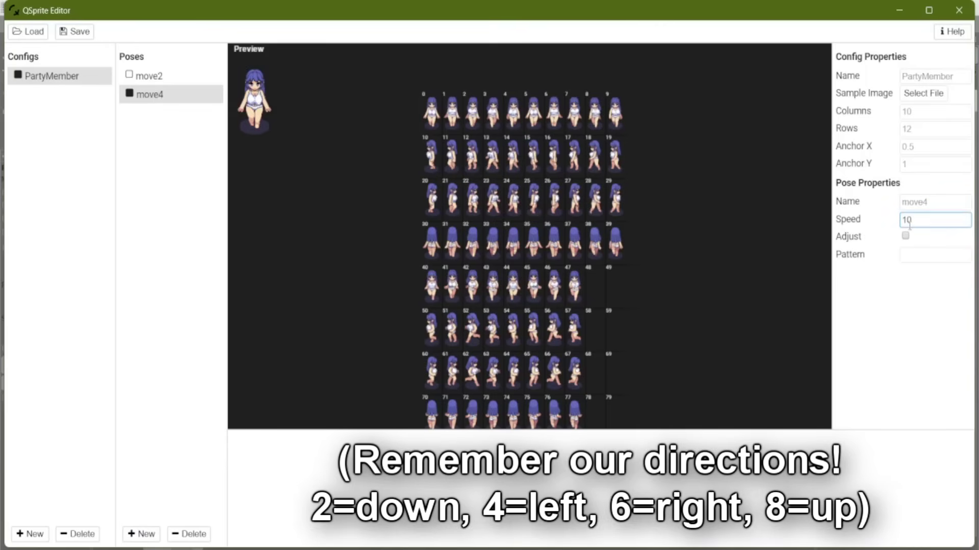
pyautogui.press('BackSpace')
pyautogui.press('BackSpace')
pyautogui.write('6')
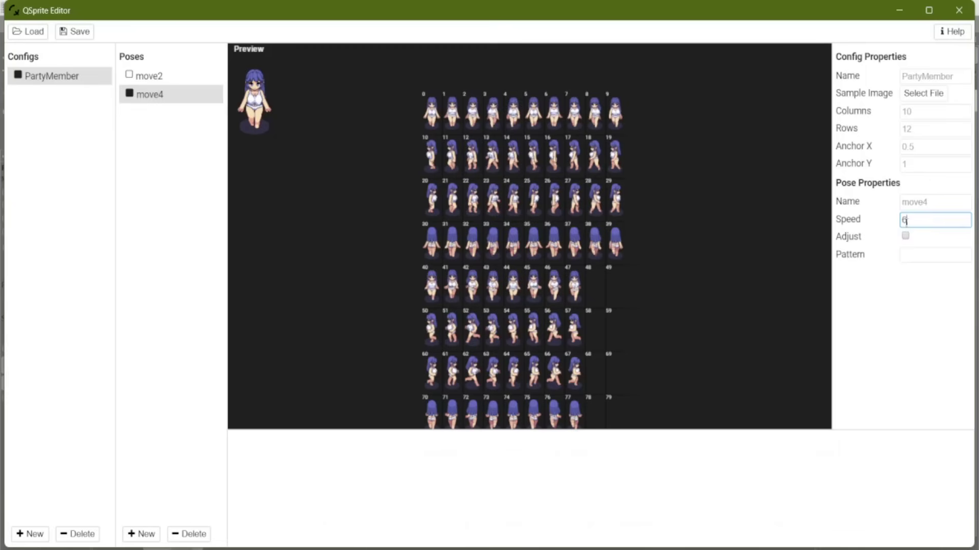
# - Add frames 10 through 19 to move4's pattern
pyautogui.click(138, 98)
pyautogui.click(440, 154)
pyautogui.click(453, 156)
pyautogui.click(473, 158)
pyautogui.click(493, 158)
pyautogui.click(513, 159)
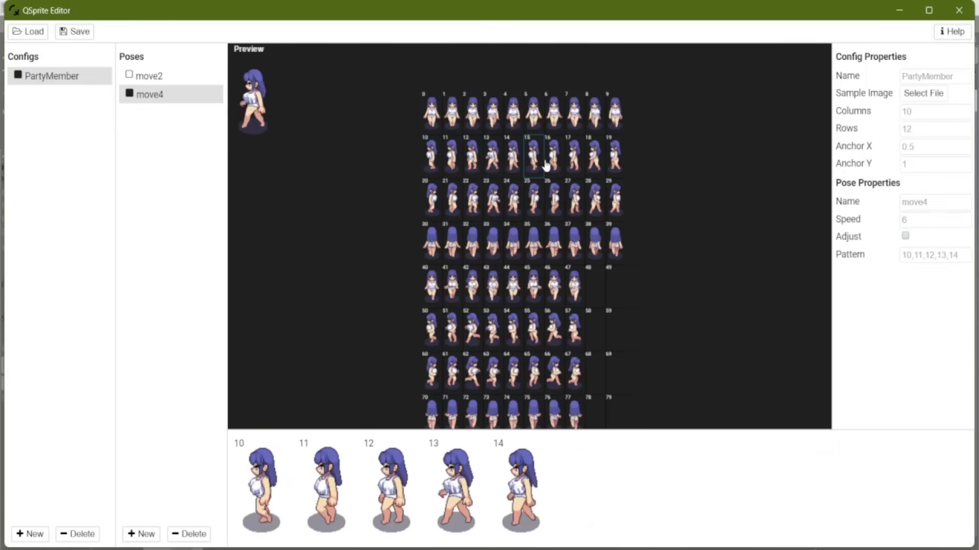
pyautogui.click(535, 157)
pyautogui.click(555, 157)
pyautogui.click(573, 157)
pyautogui.click(593, 157)
pyautogui.click(614, 157)
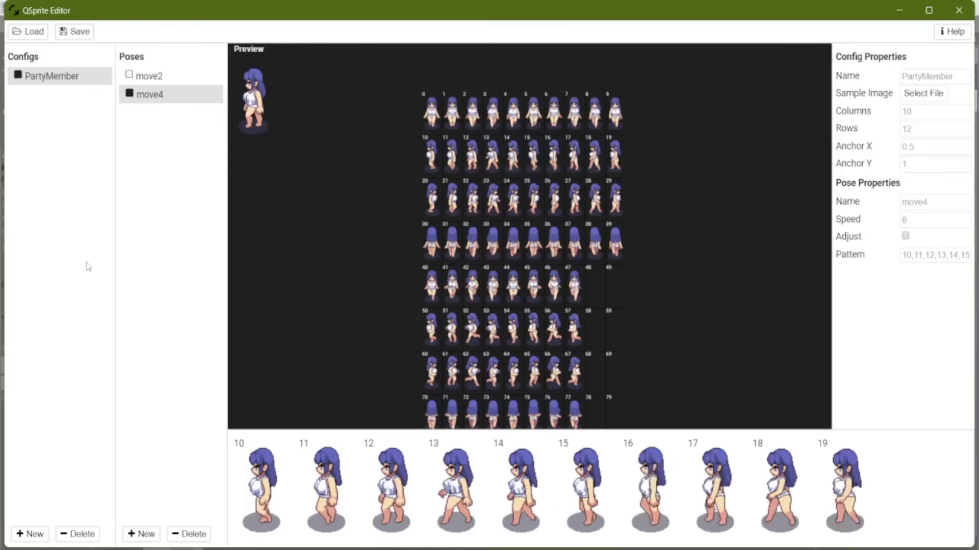
# - Add a third pose, move6, animating frames 20–29
pyautogui.click(141, 533)
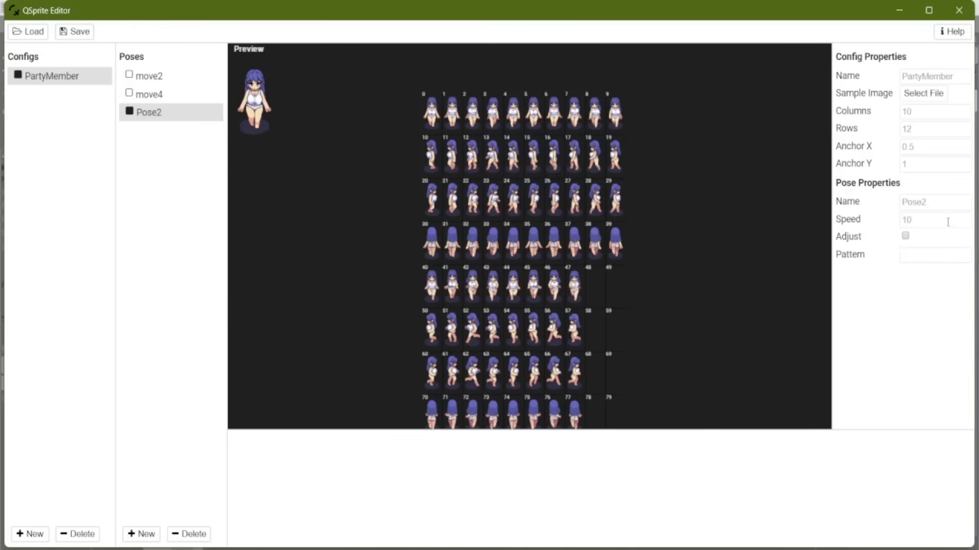
pyautogui.click(928, 100)
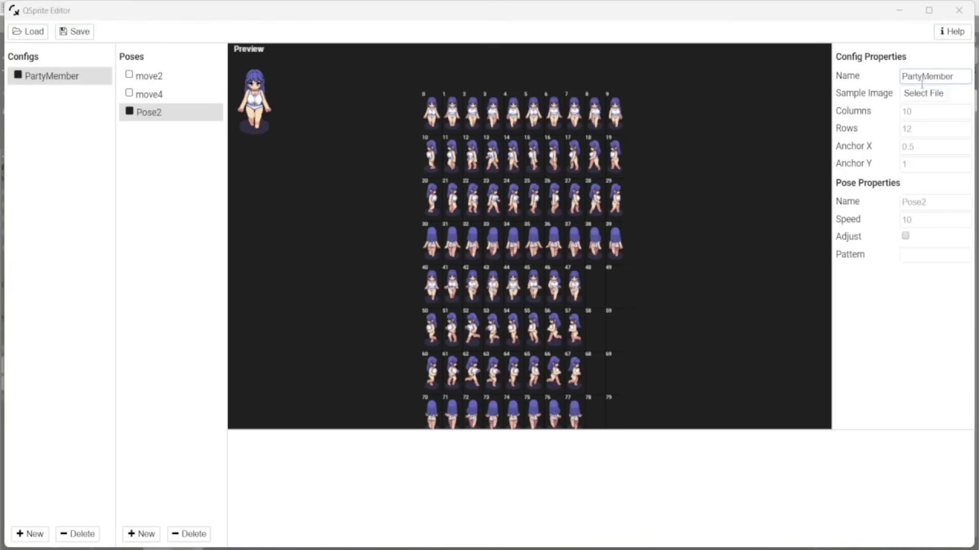
pyautogui.press('Escape')
pyautogui.doubleClick(944, 201)
pyautogui.press('BackSpace')
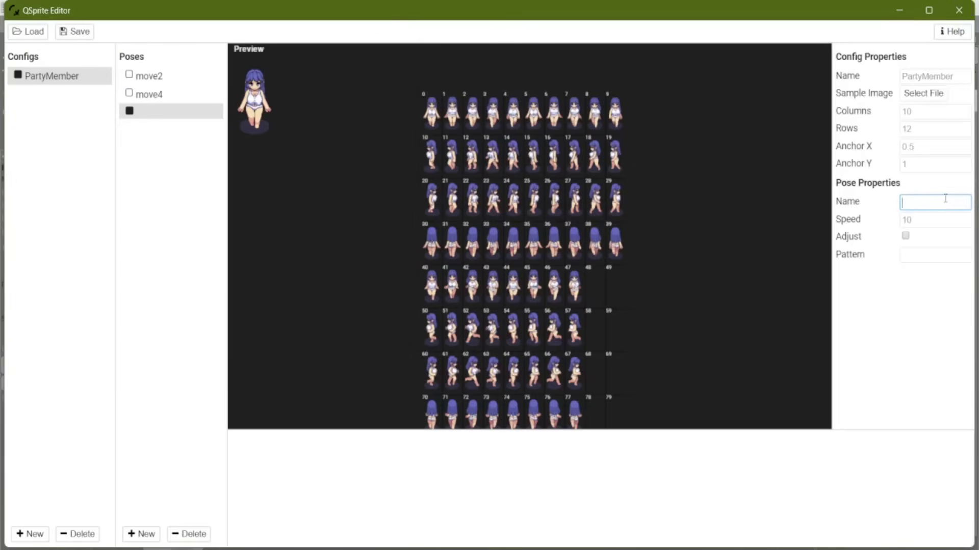
pyautogui.write('move4')
pyautogui.moveTo(431, 198); pyautogui.dragTo(615, 200)
pyautogui.click(947, 220)
# - Add a fourth pose, move8, animating frames 30–39 at speed 6
pyautogui.click(142, 534)
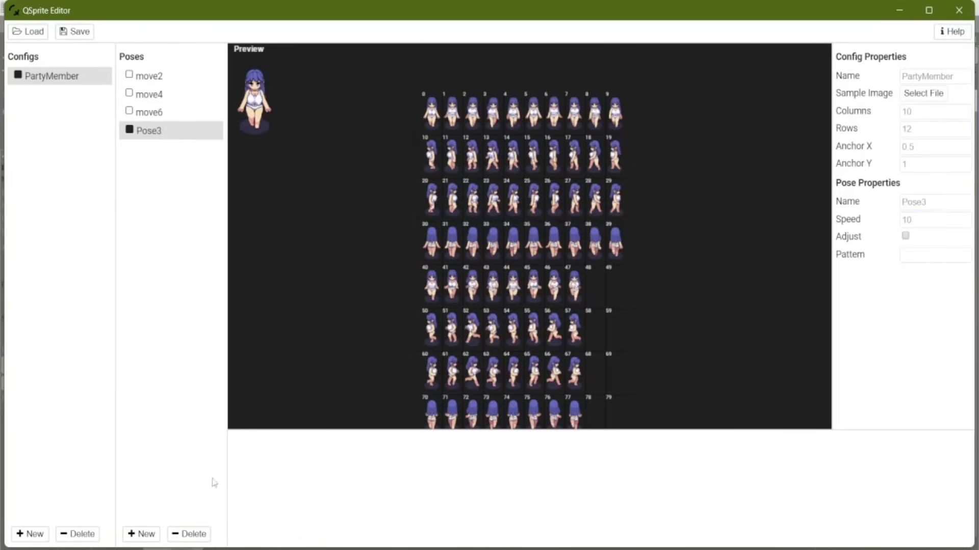
pyautogui.doubleClick(935, 202)
pyautogui.write('move8')
pyautogui.moveTo(431, 243); pyautogui.dragTo(615, 242)
pyautogui.doubleClick(935, 220)
pyautogui.write('6')
# - Review the move2, move4, move6 and move8 poses, then add blank Pose4
pyautogui.click(153, 76)
pyautogui.click(164, 95)
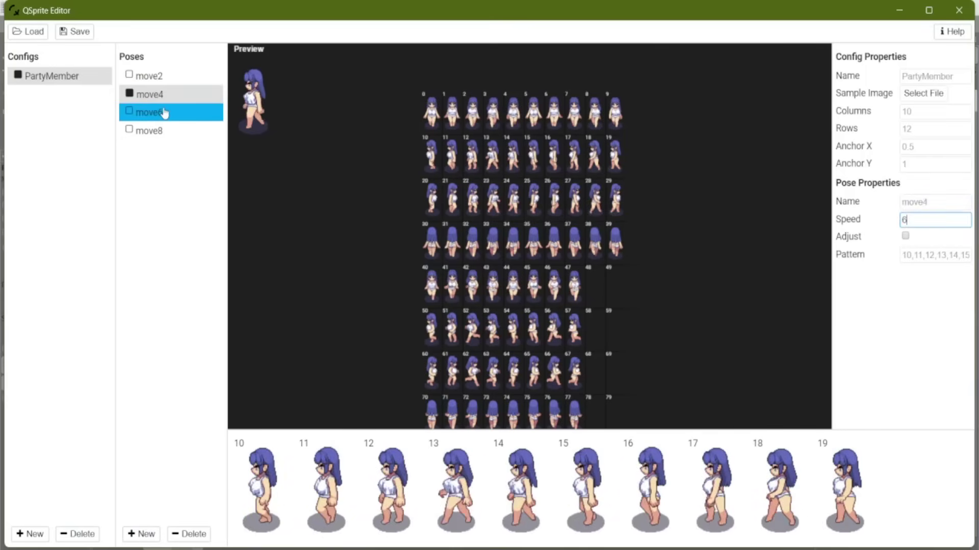
pyautogui.click(164, 112)
pyautogui.click(163, 131)
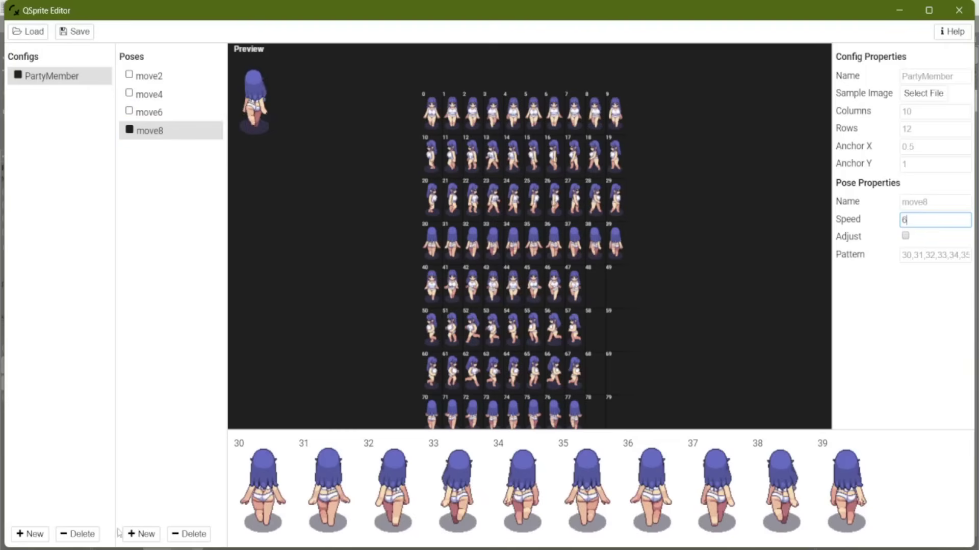
pyautogui.click(141, 534)
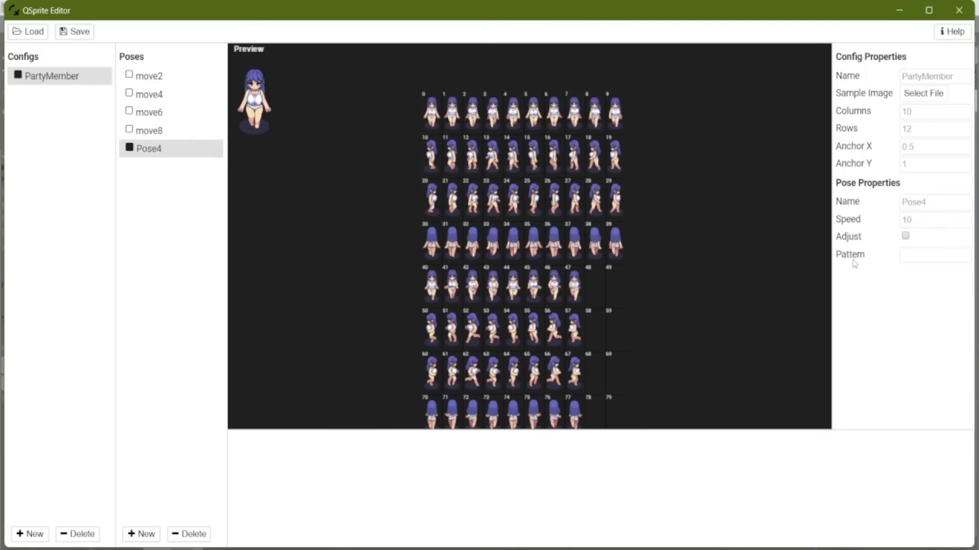
# - Rename Pose4 to dash2 and build its pattern from frames 40–47
pyautogui.click(924, 205)
pyautogui.doubleClick(936, 201)
pyautogui.write('dash2')
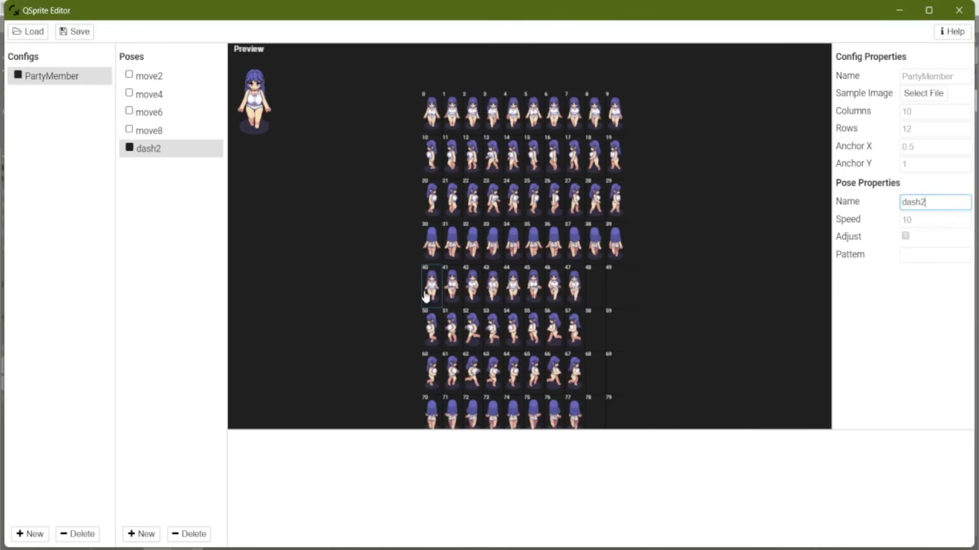
pyautogui.click(430, 286)
pyautogui.click(459, 299)
pyautogui.click(473, 298)
pyautogui.click(494, 298)
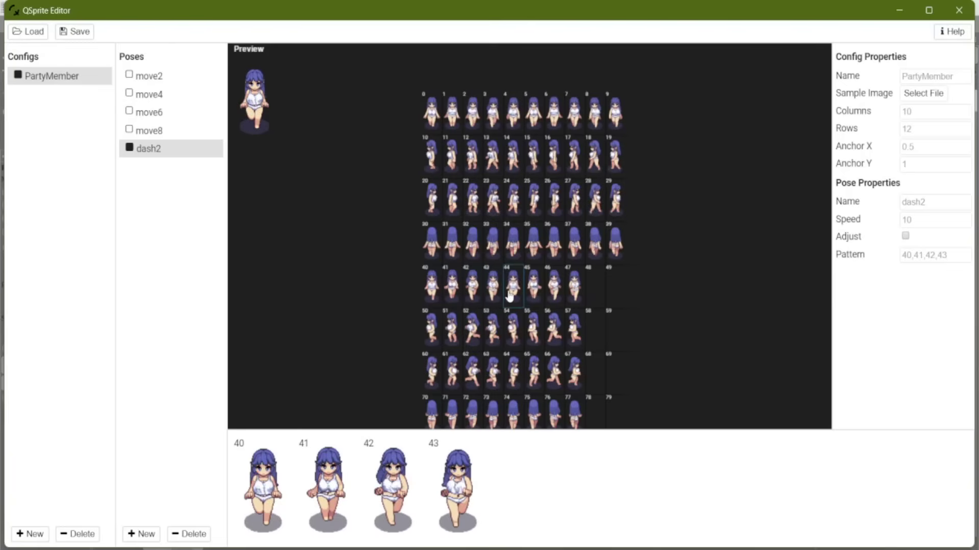
pyautogui.click(512, 297)
pyautogui.click(535, 295)
pyautogui.click(555, 295)
pyautogui.click(575, 294)
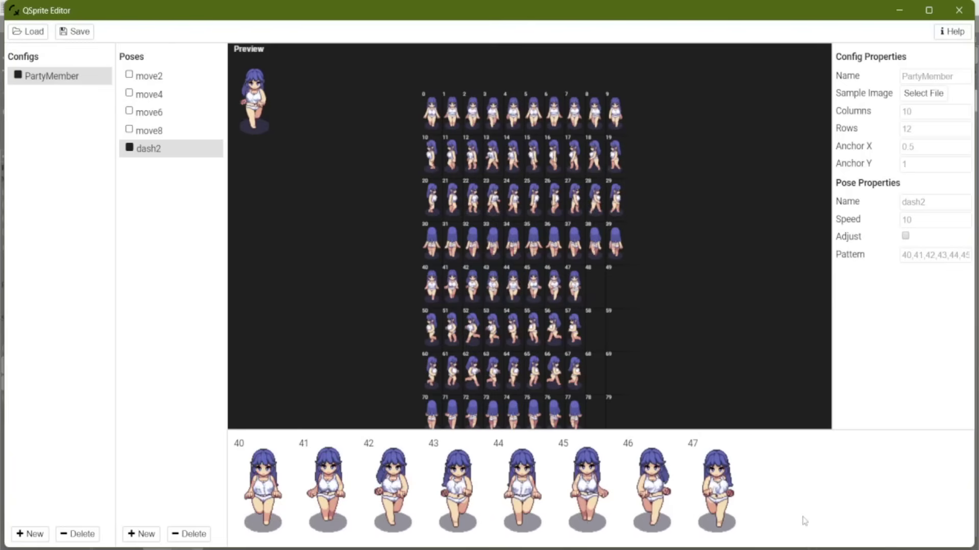
# - Set dash2's speed to 5 and add a blank Pose5
pyautogui.click(926, 218)
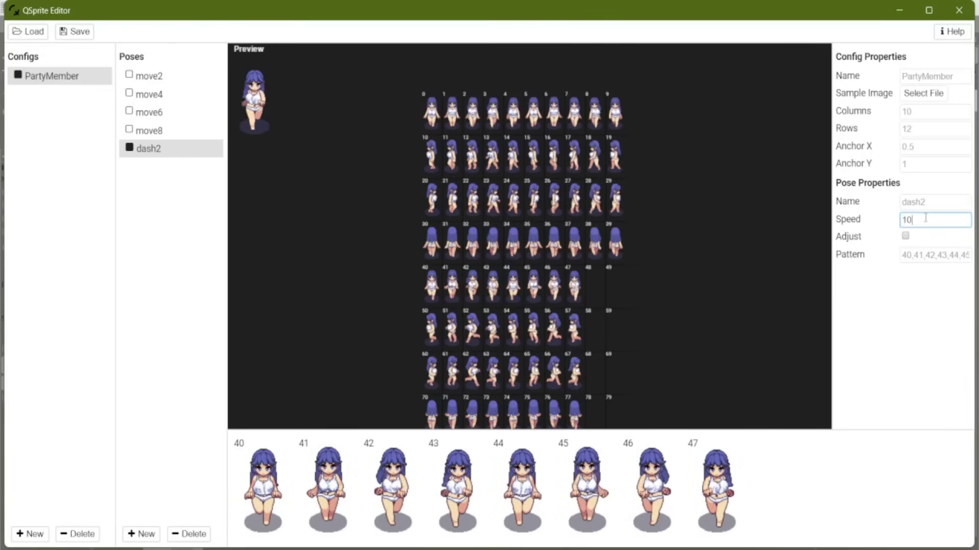
pyautogui.press('BackSpace')
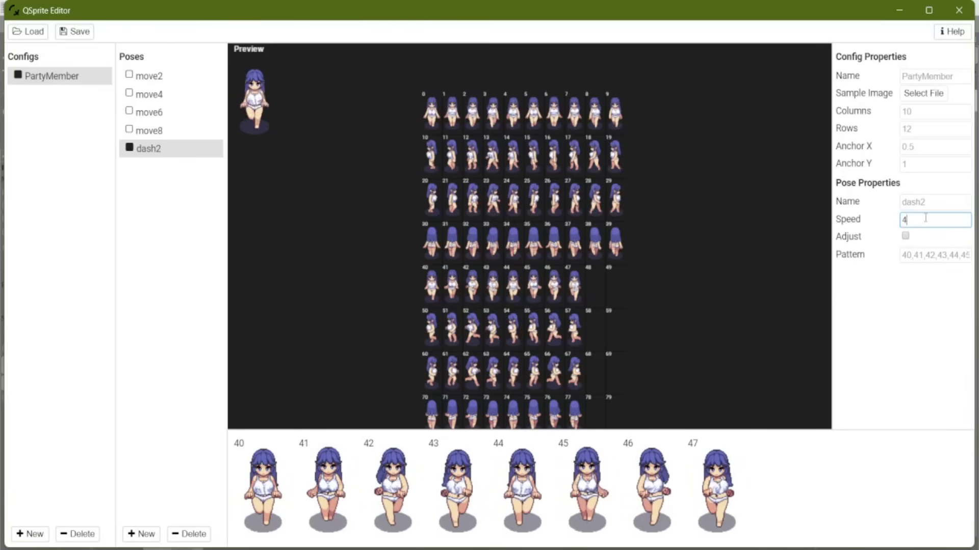
pyautogui.press('BackSpace')
pyautogui.write('5')
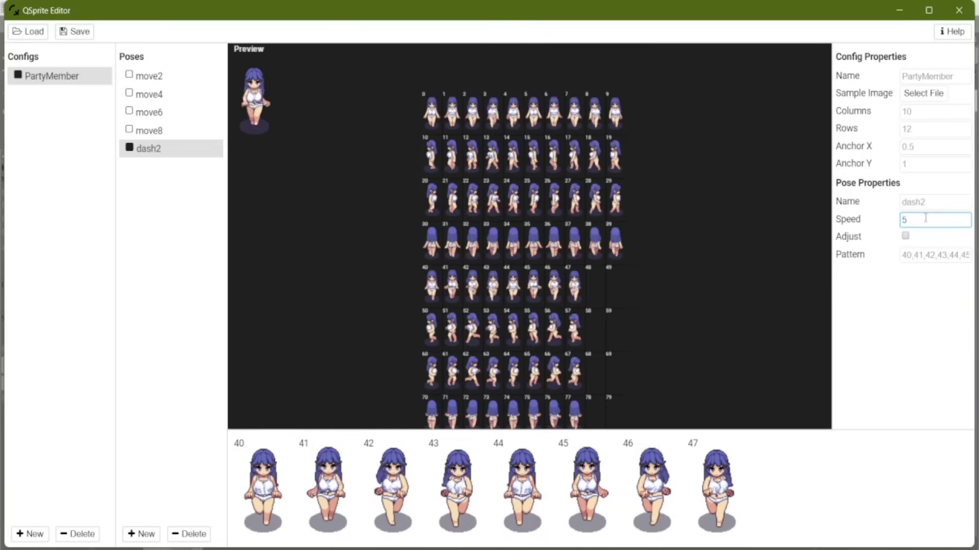
pyautogui.hotkey('ctrl', 'n')
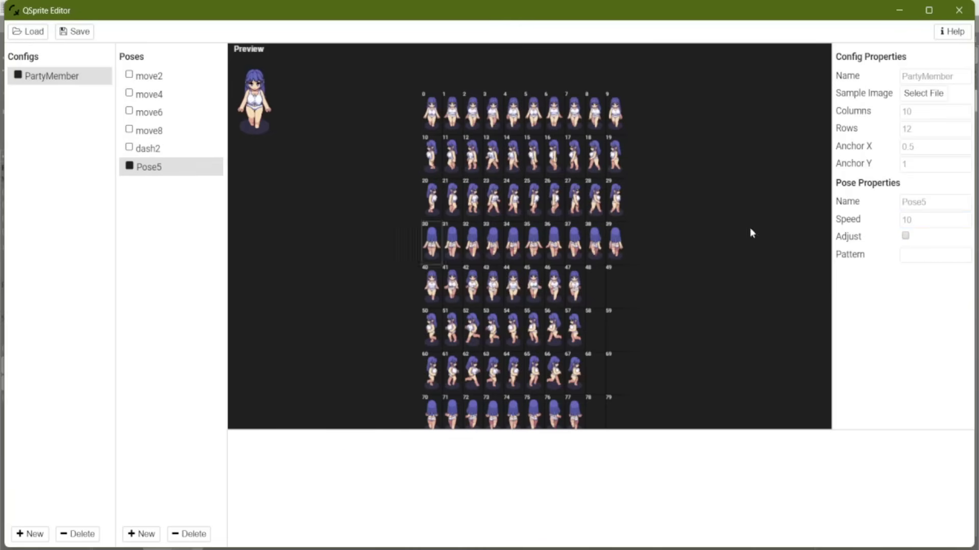
# - Rename the new pose to dash4 and build its pattern from frames 50–57
pyautogui.doubleClick(905, 200)
pyautogui.write('dash4')
pyautogui.click(431, 329)
pyautogui.moveTo(453, 341); pyautogui.dragTo(574, 334)
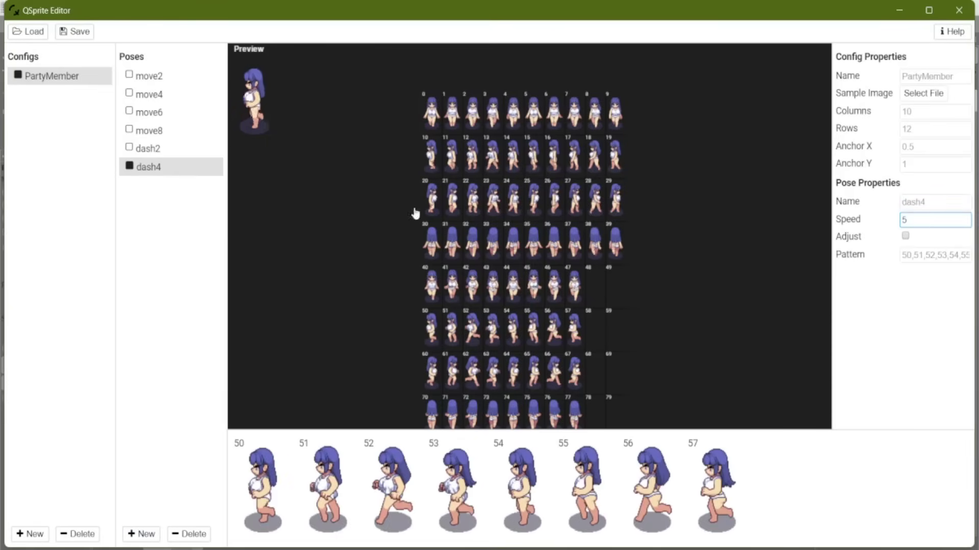
# - Add a dash6 pose at speed 5 using frames 60–67
pyautogui.hotkey('ctrl', 'n')
pyautogui.doubleClick(913, 202)
pyautogui.write('dash6')
pyautogui.press('Tab')
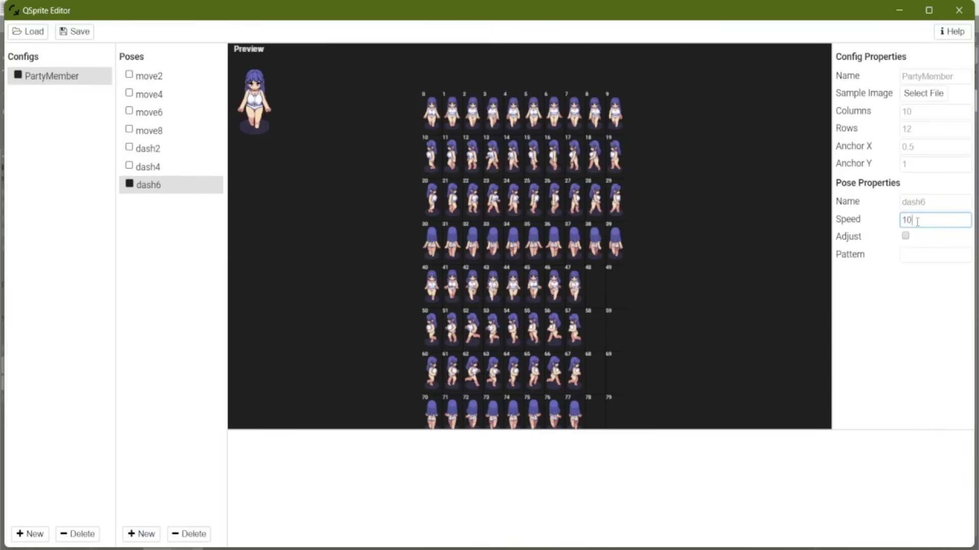
pyautogui.write('5')
pyautogui.moveTo(431, 373); pyautogui.dragTo(706, 368)
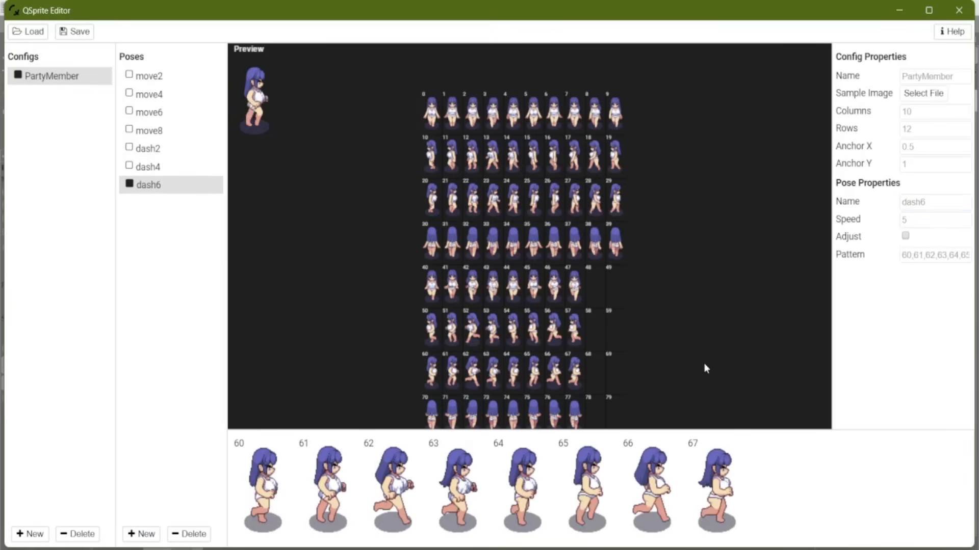
# - Add a dash8 pose at speed 5 using frames 70–77
pyautogui.click(146, 533)
pyautogui.write('dash8')
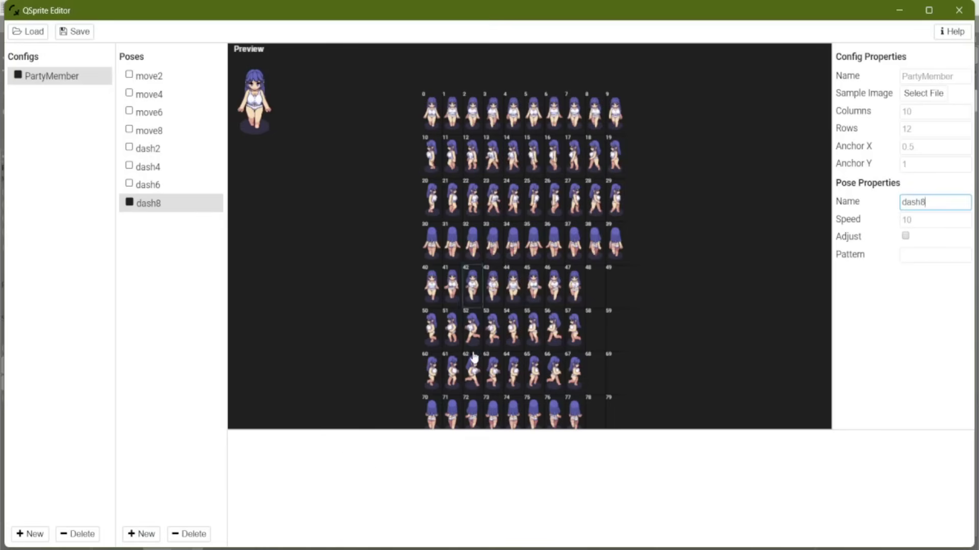
pyautogui.moveTo(431, 410); pyautogui.dragTo(614, 407)
pyautogui.press('Tab')
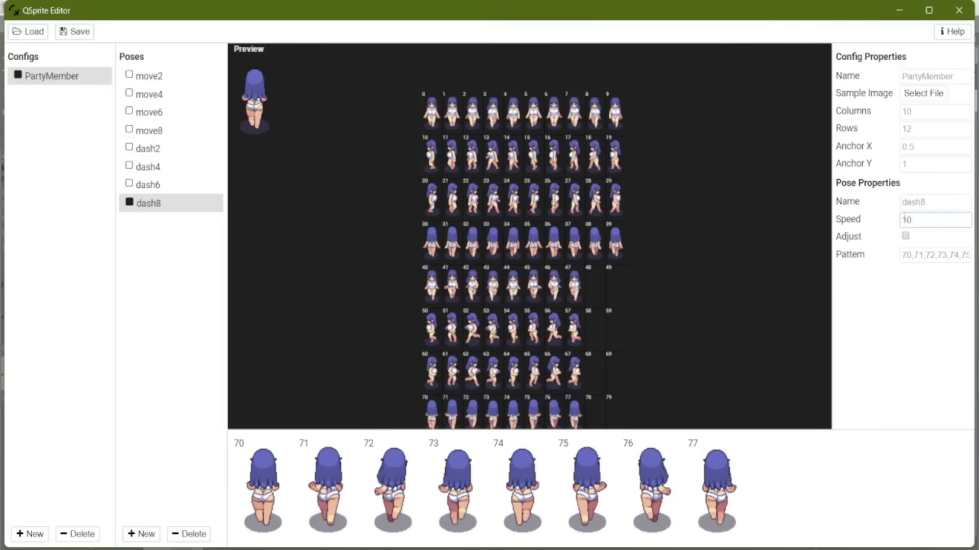
pyautogui.write('5')
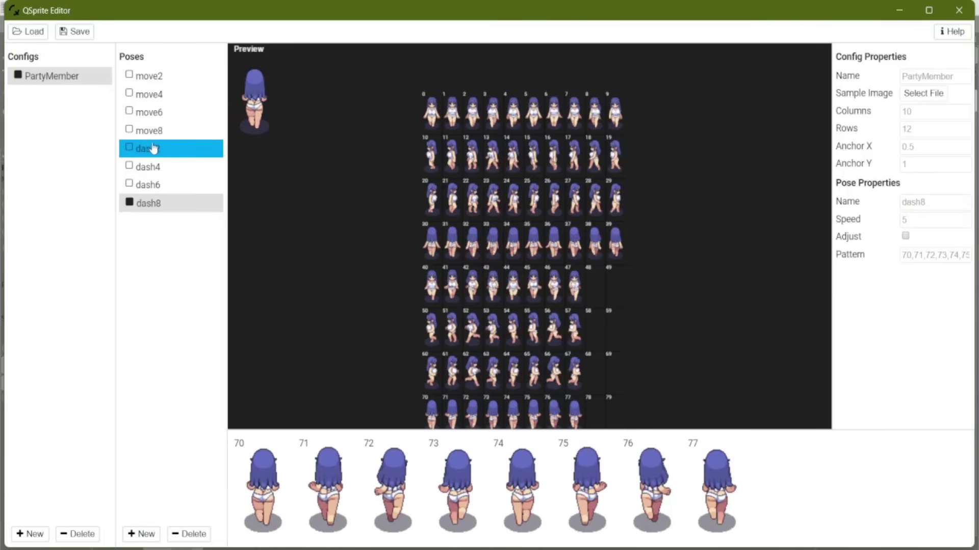
# - Check the frames of the dash2, dash4, dash6 and dash8 poses in turn
pyautogui.click(153, 149)
pyautogui.click(153, 167)
pyautogui.click(157, 185)
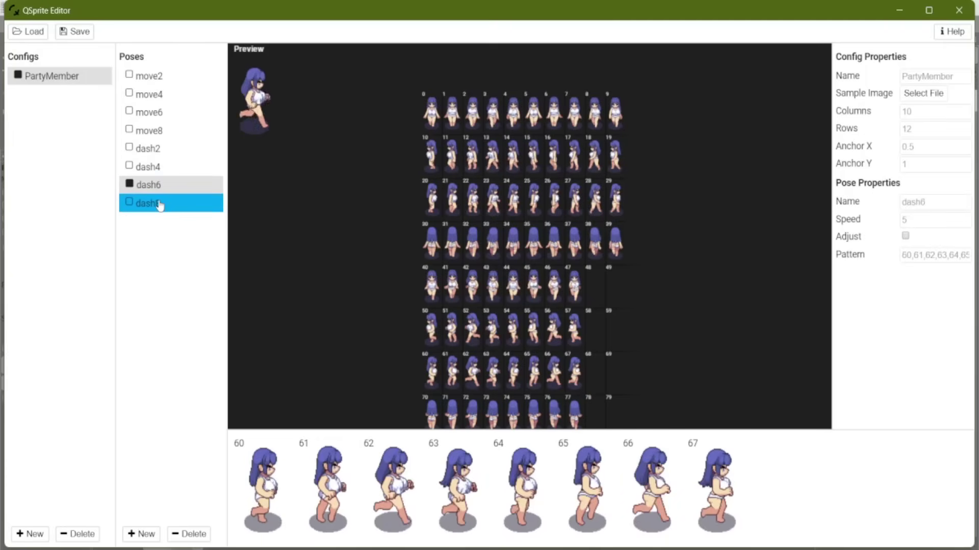
pyautogui.click(159, 204)
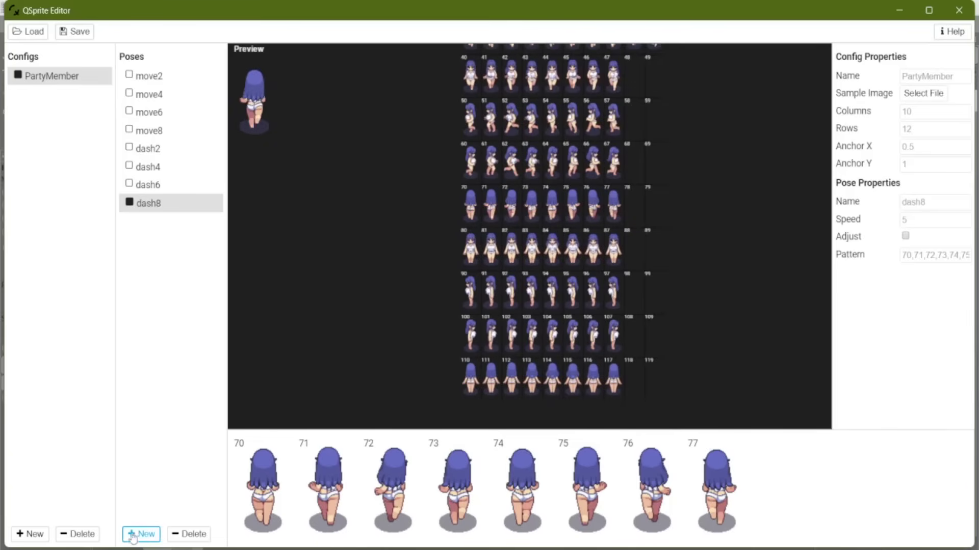
# - Add an idle pose with frames 80–87, then give idle4 the frames from row 90
pyautogui.click(135, 534)
pyautogui.doubleClick(929, 203)
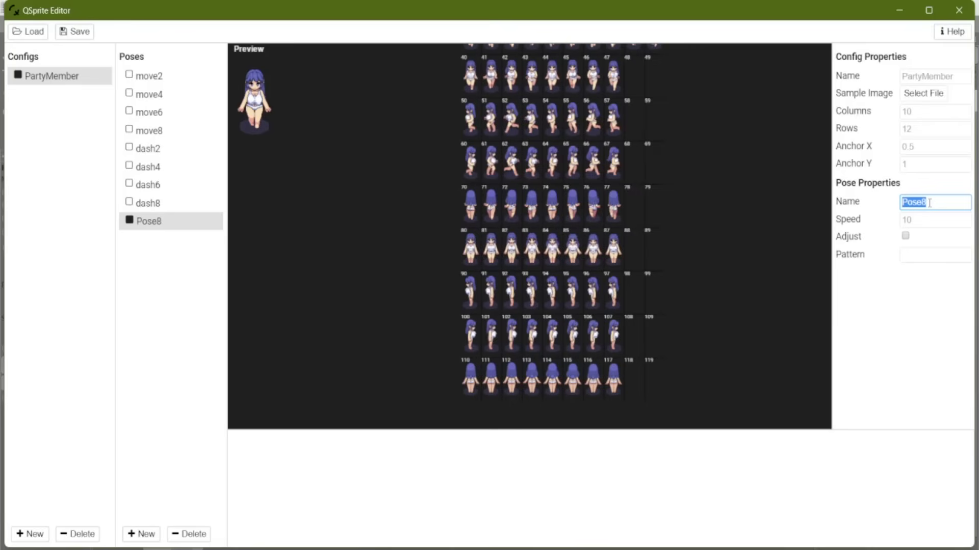
pyautogui.write('idle2')
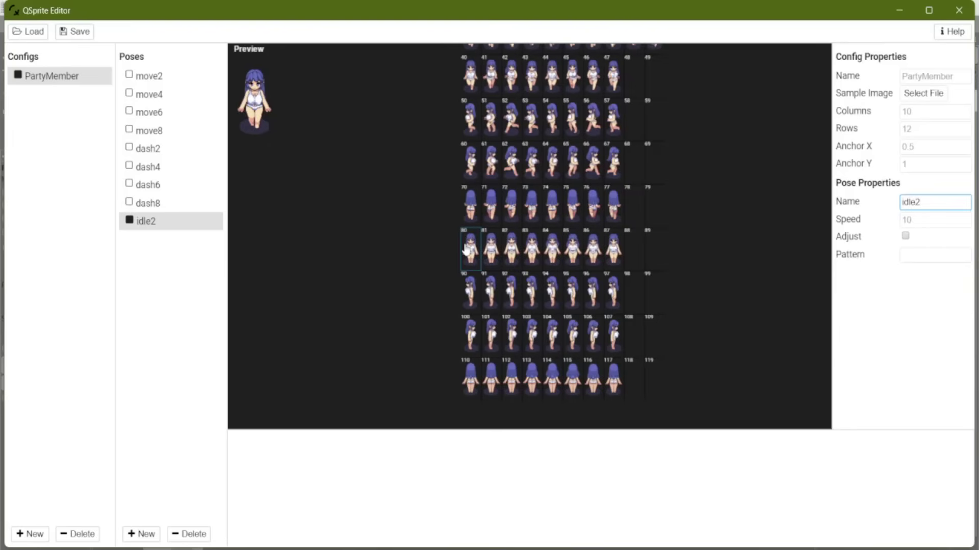
pyautogui.click(465, 251)
pyautogui.click(490, 251)
pyautogui.click(510, 255)
pyautogui.click(527, 258)
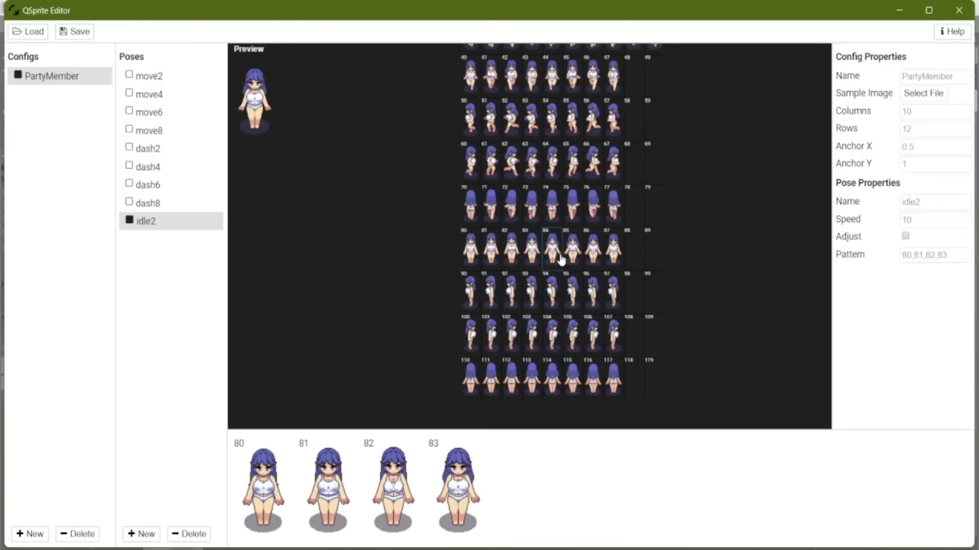
pyautogui.click(554, 253)
pyautogui.click(572, 252)
pyautogui.click(593, 253)
pyautogui.click(613, 252)
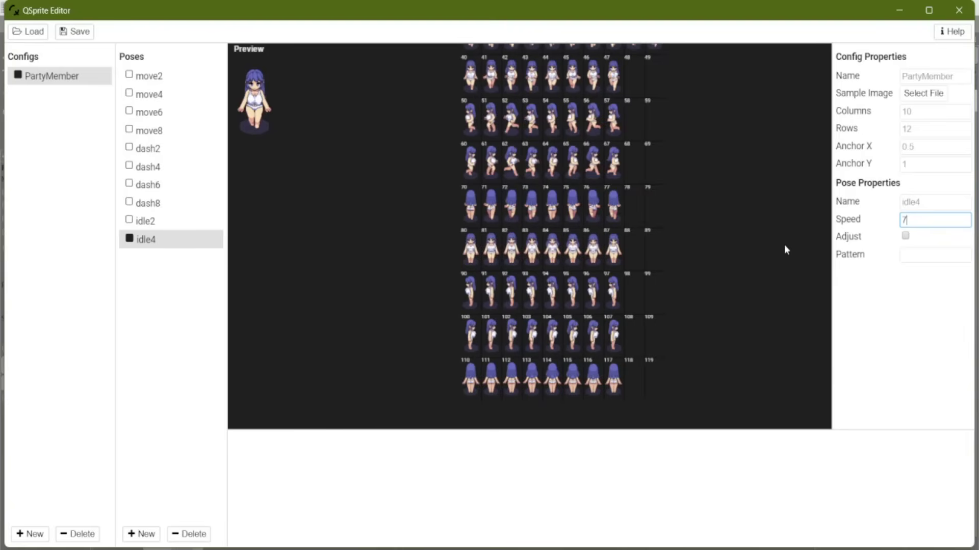
pyautogui.moveTo(470, 291); pyautogui.dragTo(612, 292)
# - Add an idle6 pose at speed 7 with frames from row 100
pyautogui.click(140, 534)
pyautogui.write('idle6')
pyautogui.press('Tab')
pyautogui.write('7')
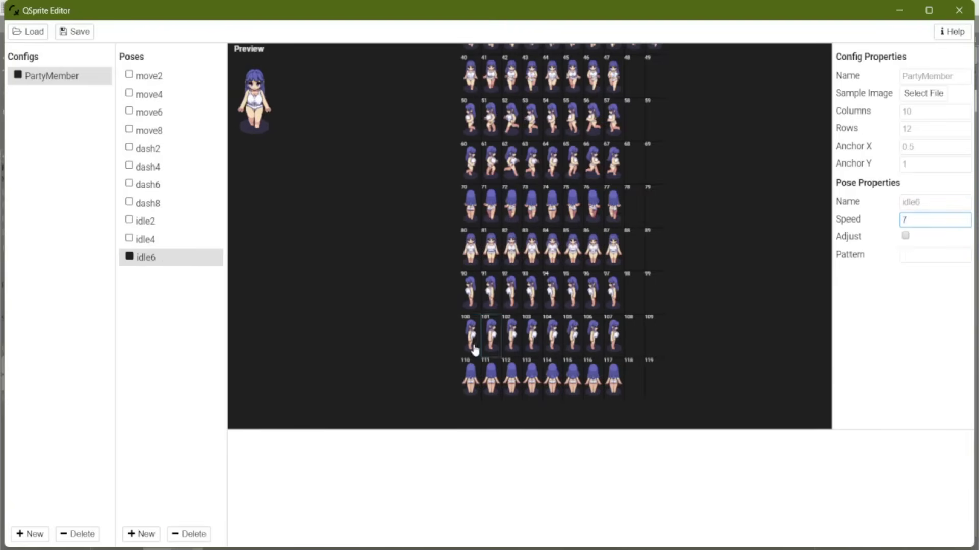
pyautogui.moveTo(470, 337); pyautogui.dragTo(592, 333)
# - Add an idle8 pose at speed 7 from row 110, then reselect move2
pyautogui.click(141, 534)
pyautogui.write('idle8')
pyautogui.press('Tab')
pyautogui.write('7')
pyautogui.moveTo(470, 377); pyautogui.dragTo(764, 400)
pyautogui.click(148, 75)
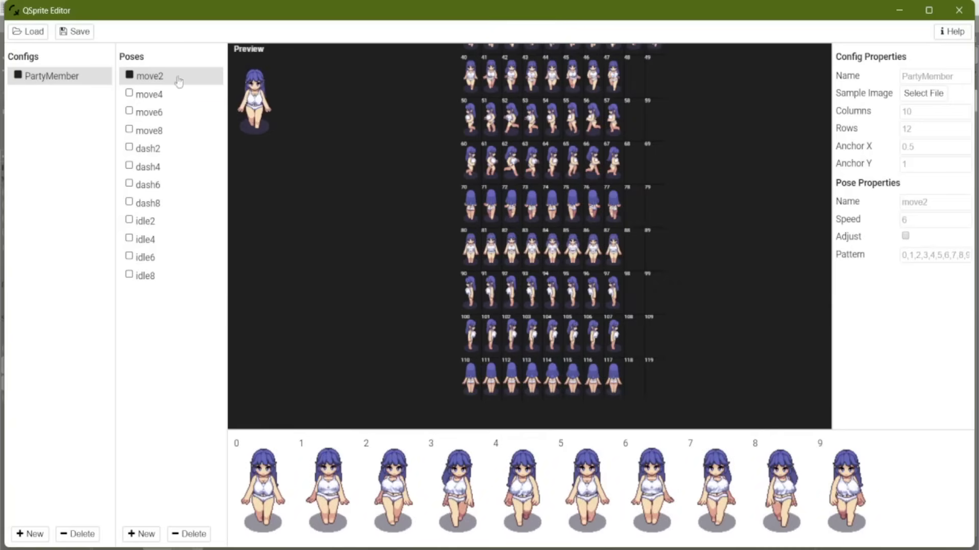
# - Save the QSprite config and scroll the actor's character images to find %PartyMember-Blue
pyautogui.click(88, 38)
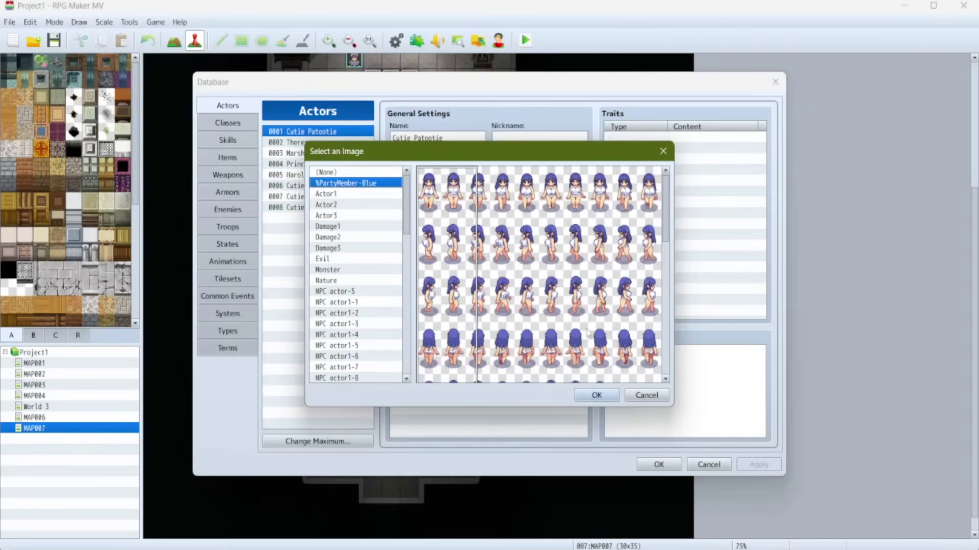
pyautogui.scroll(-3, 587, 332)
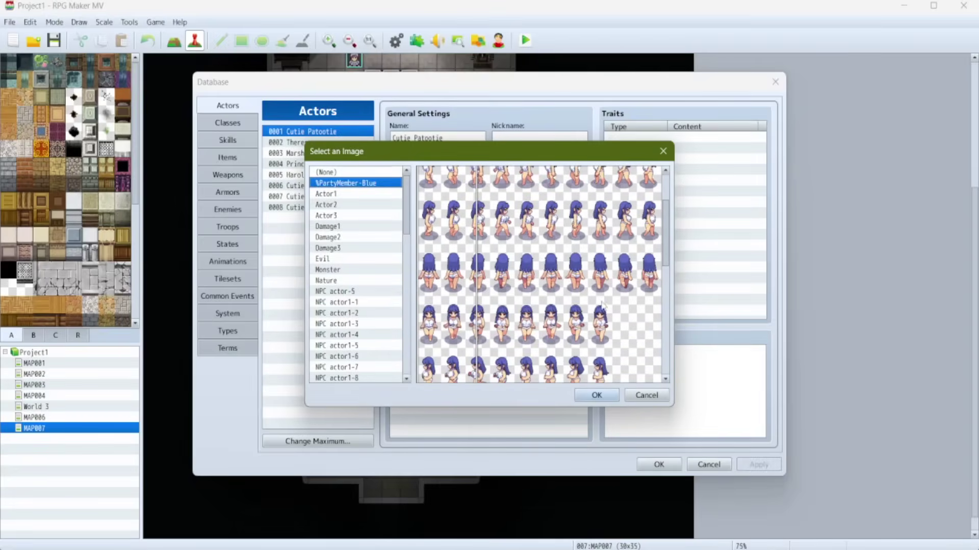
pyautogui.scroll(-3, 589, 306)
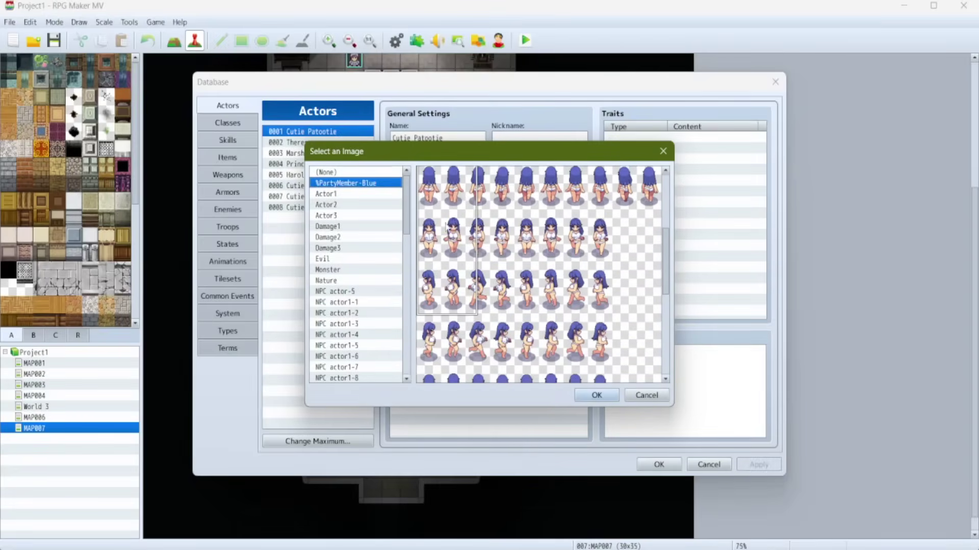
pyautogui.scroll(6, 437, 199)
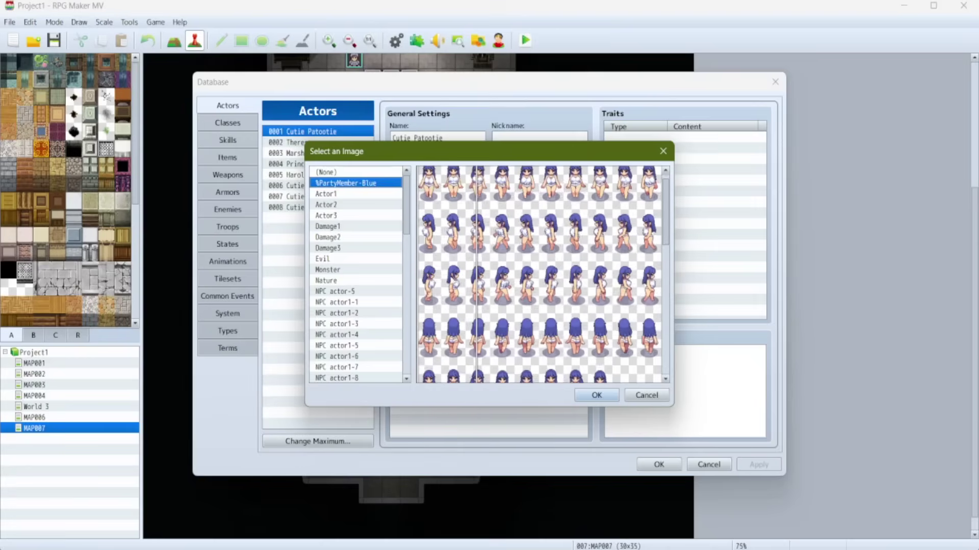
pyautogui.scroll(-3, 542, 275)
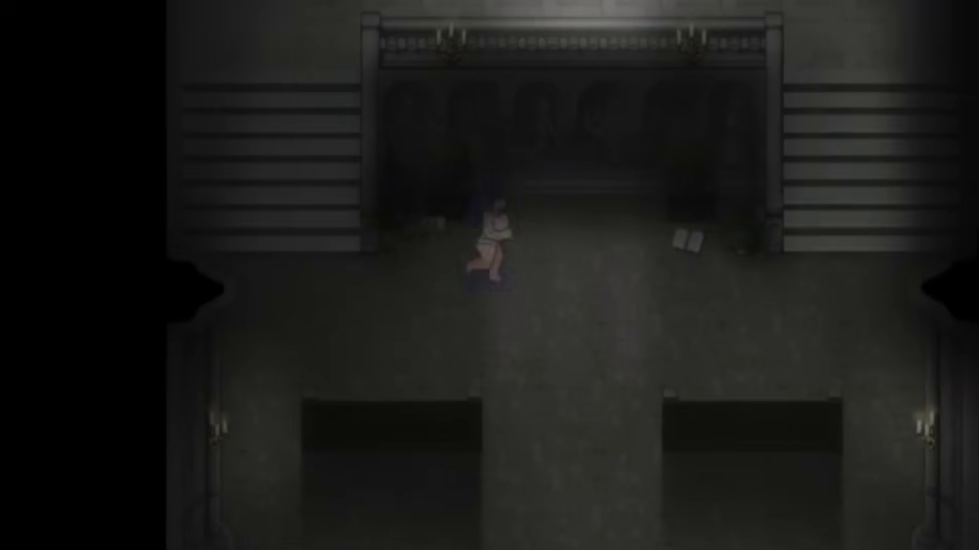
pyautogui.press('Down')
# - Walk the character down the church aisle past the pews and back up
pyautogui.press('Left')
pyautogui.press('Down')
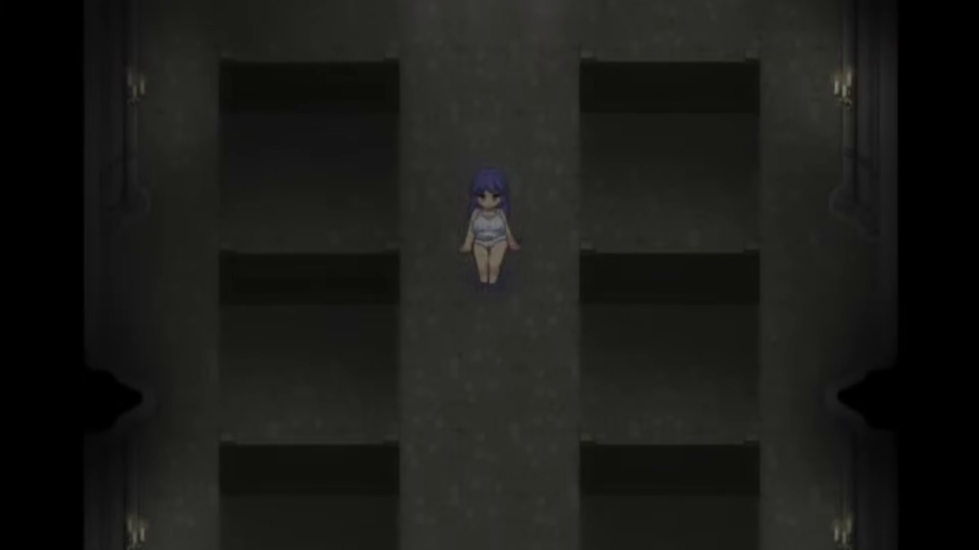
pyautogui.press('Down')
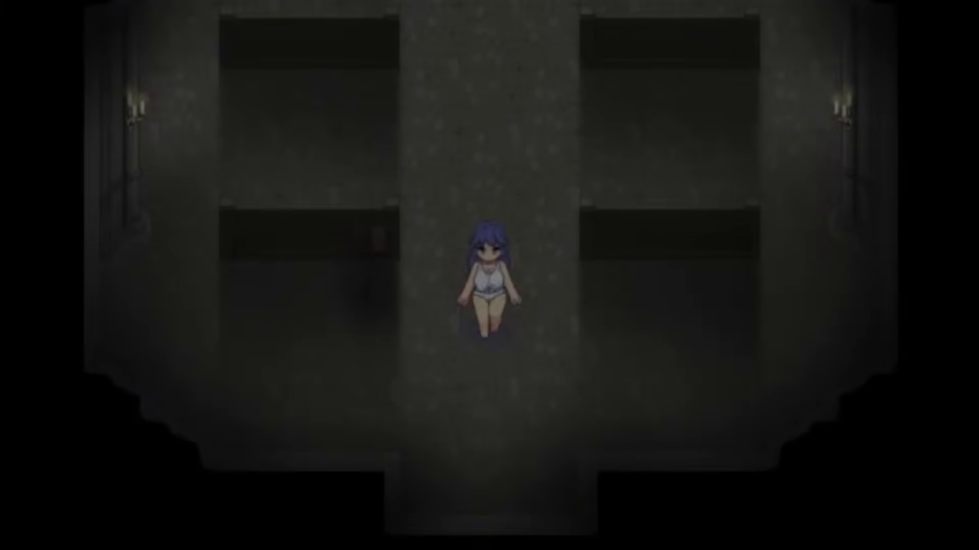
pyautogui.press('Up')
pyautogui.press('Up')
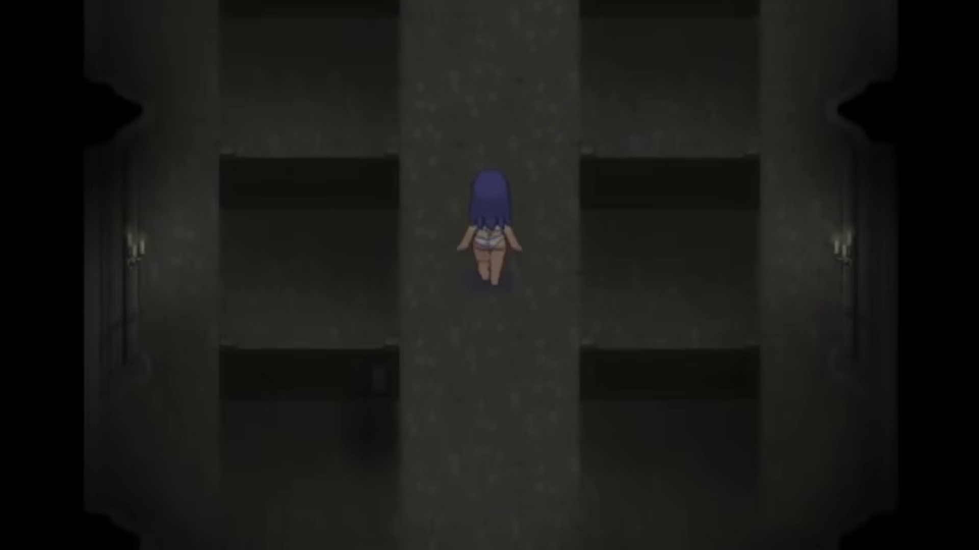
pyautogui.press('Up')
pyautogui.press('Down')
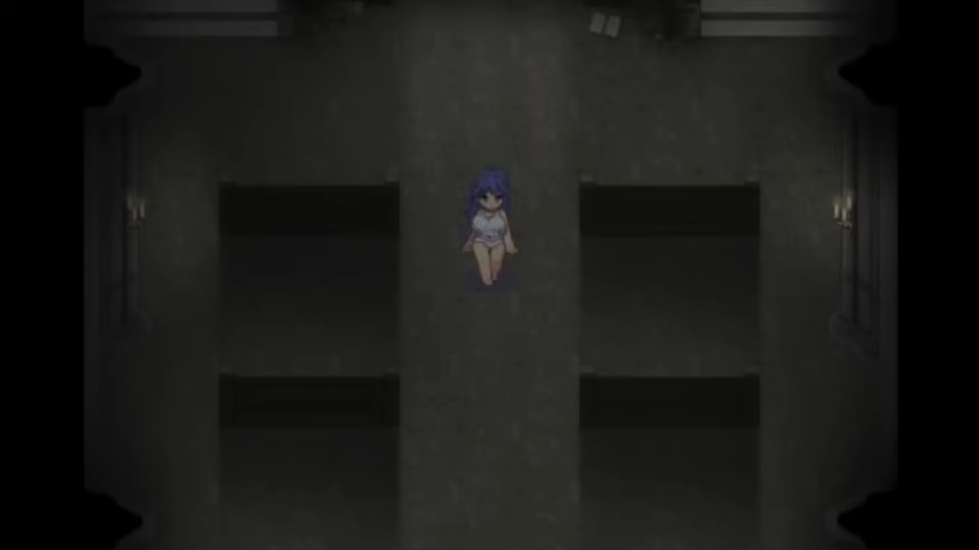
pyautogui.press('Down')
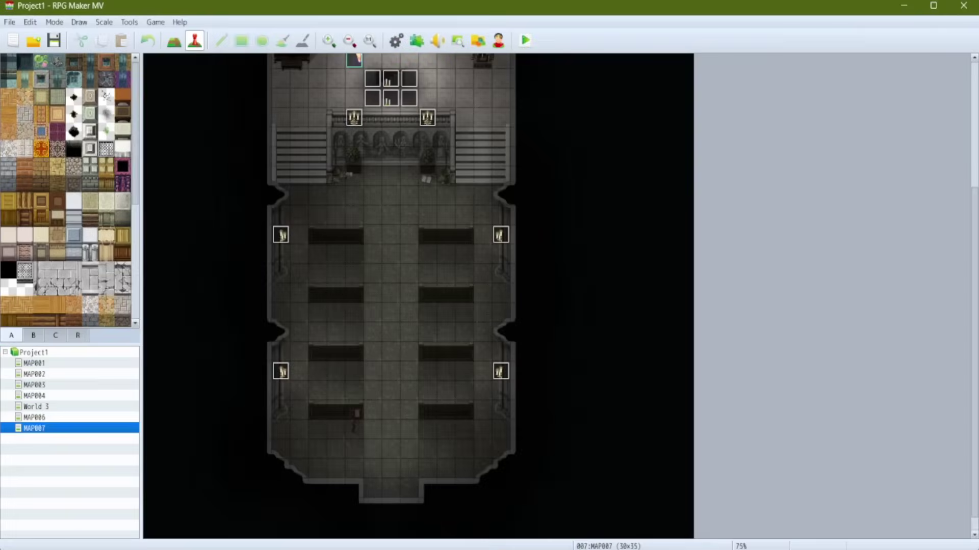
# - Change move2's speed to 8 and idle2's to 9, then save QSprite.json
pyautogui.hotkey('alt', 'Tab')
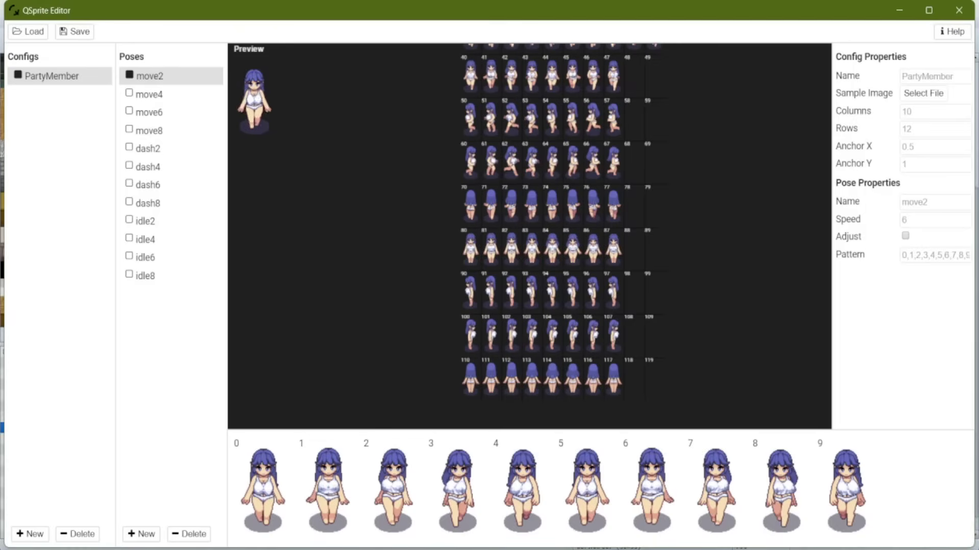
pyautogui.click(921, 223)
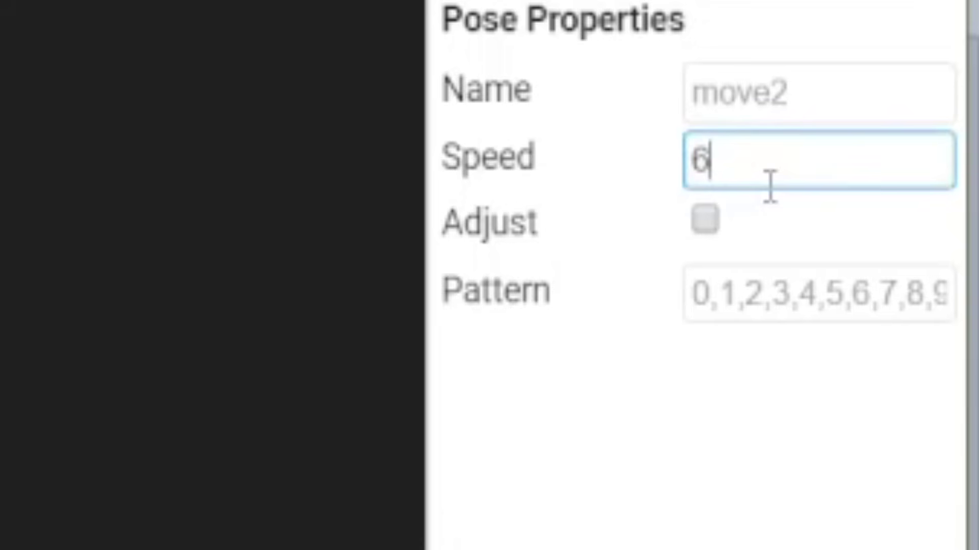
pyautogui.press('BackSpace')
pyautogui.write('8')
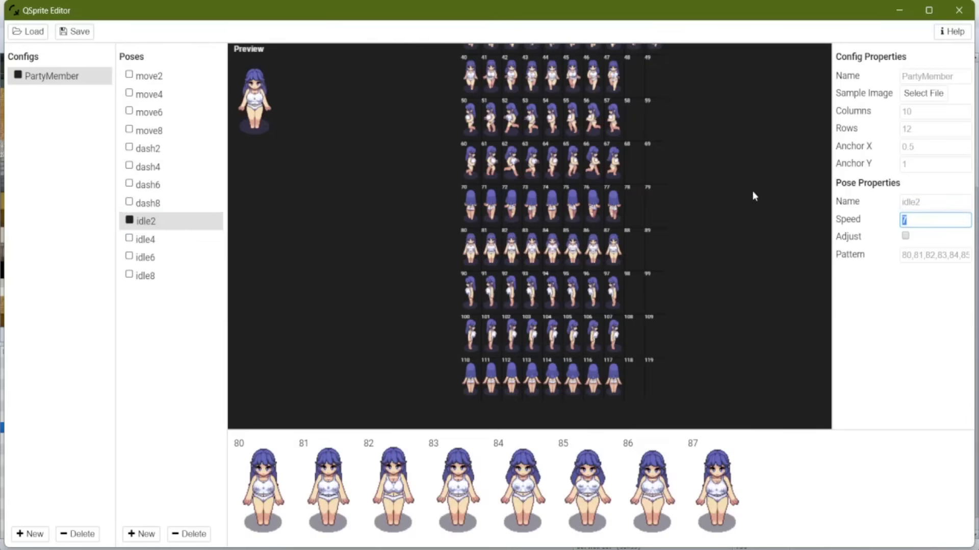
pyautogui.press('BackSpace')
pyautogui.write('9')
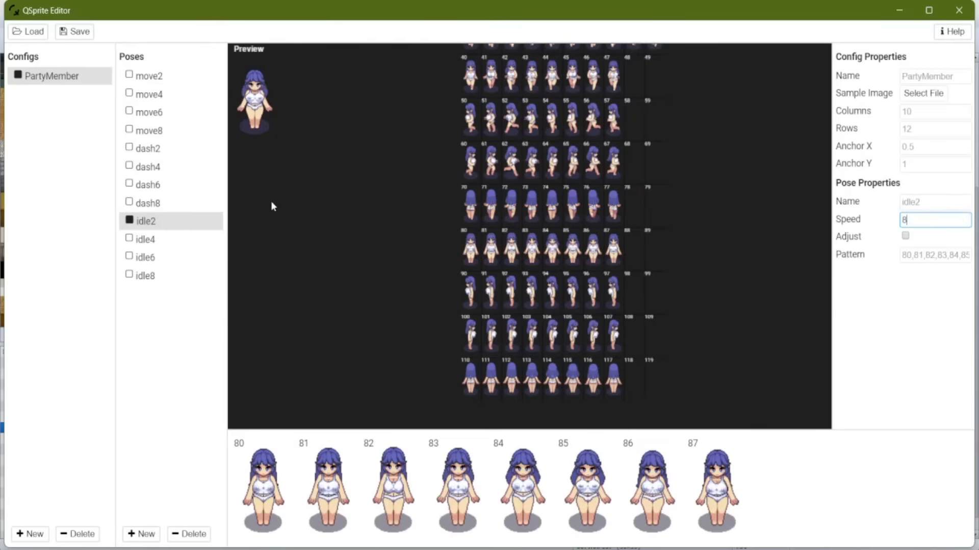
pyautogui.press('Down')
pyautogui.press('Down')
pyautogui.press('Down')
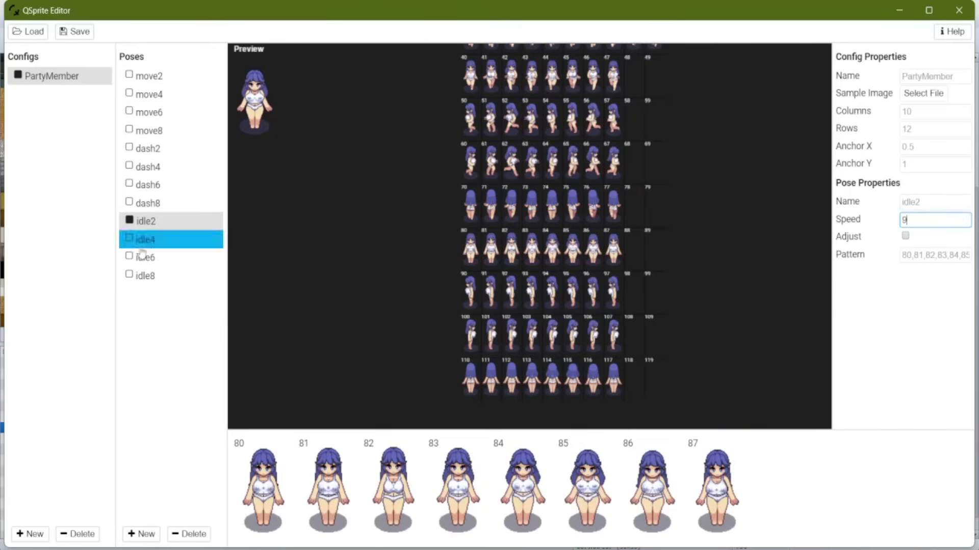
pyautogui.click(66, 32)
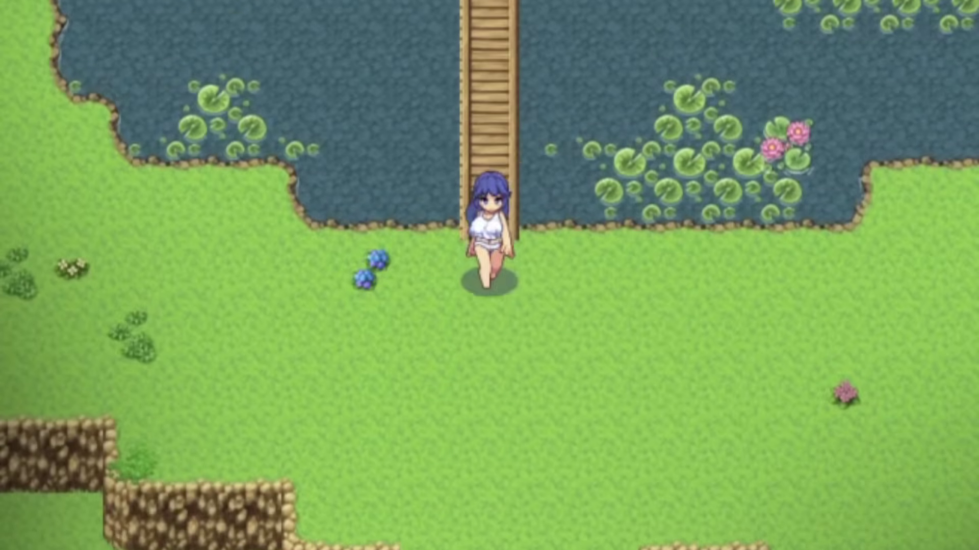
# - Walk the character past the lily pond, down and up the stone stairs, onto the bridge
pyautogui.press('Down')
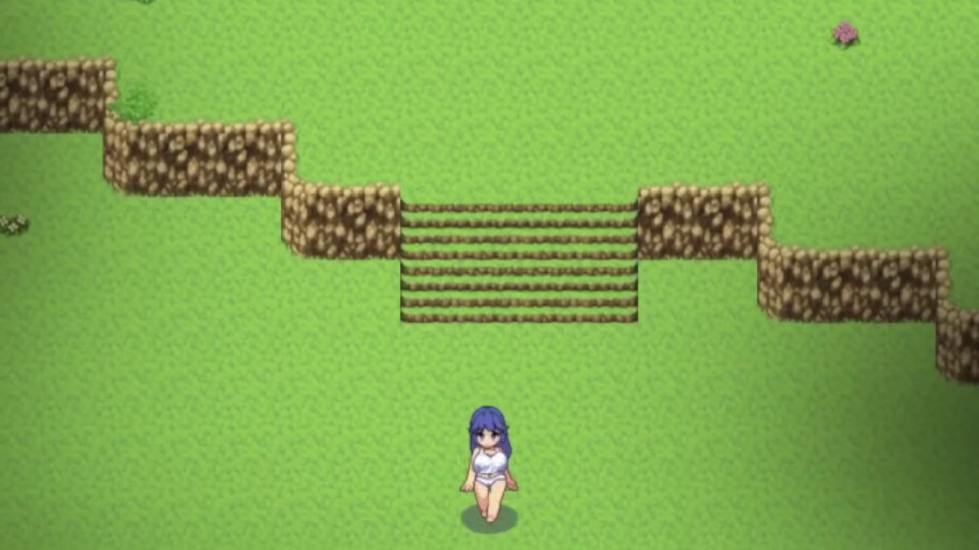
pyautogui.press('Up')
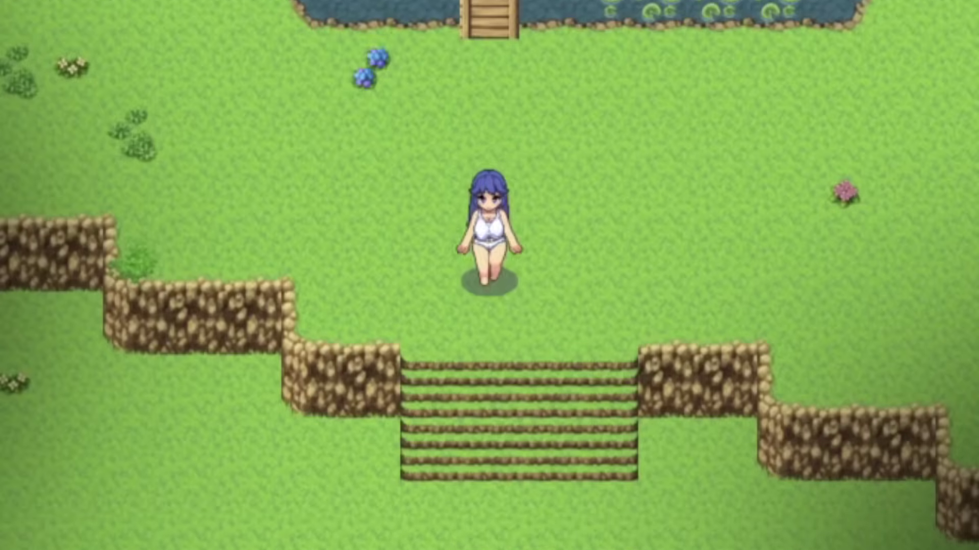
pyautogui.press('Down')
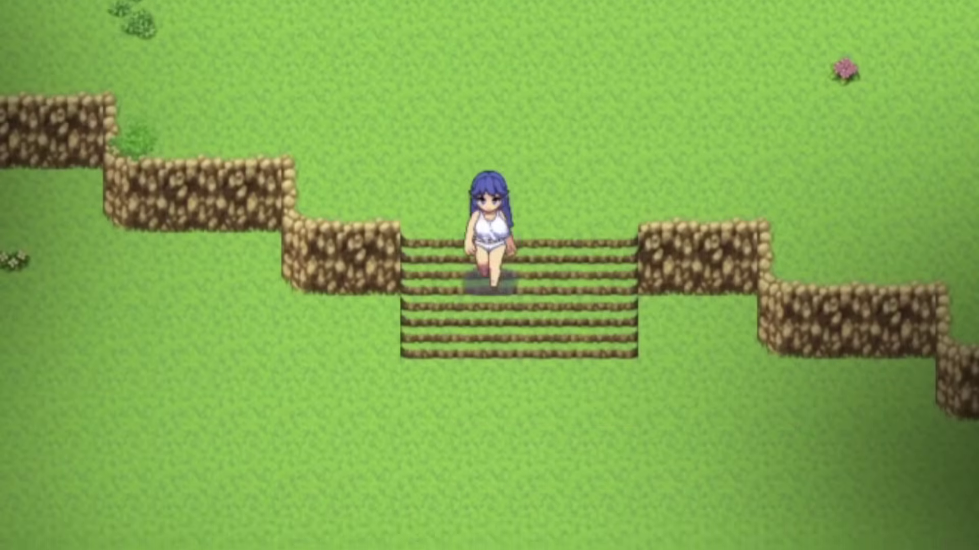
pyautogui.press('Up')
pyautogui.press('Up')
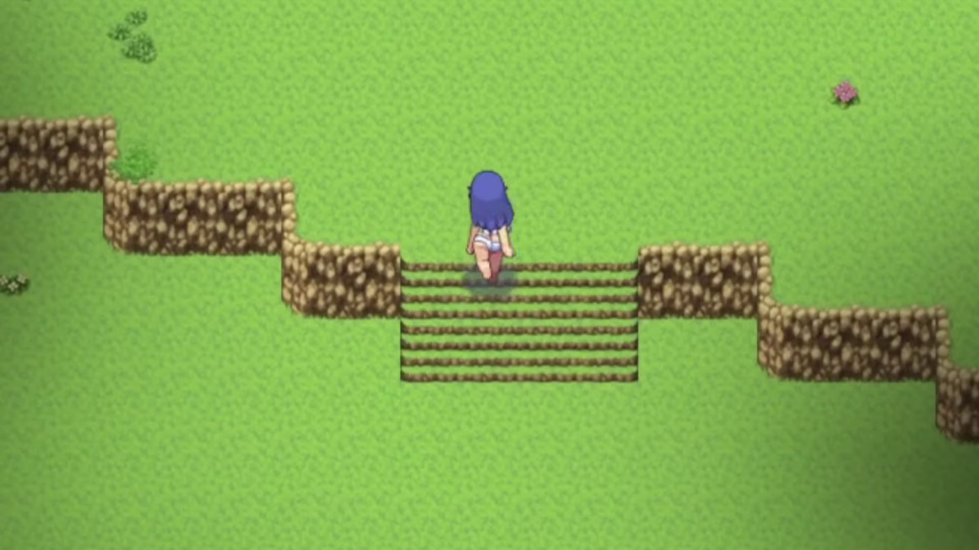
pyautogui.press('Up')
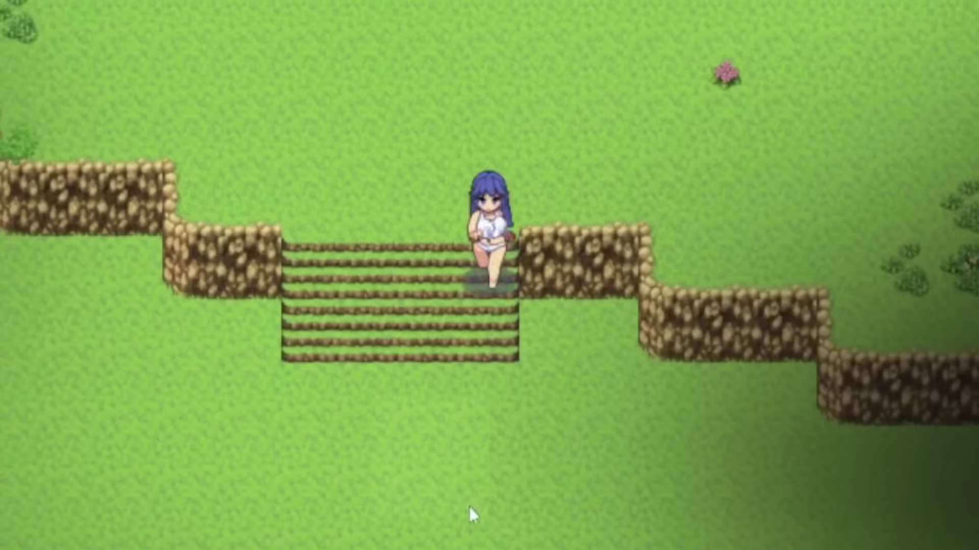
pyautogui.press('Down')
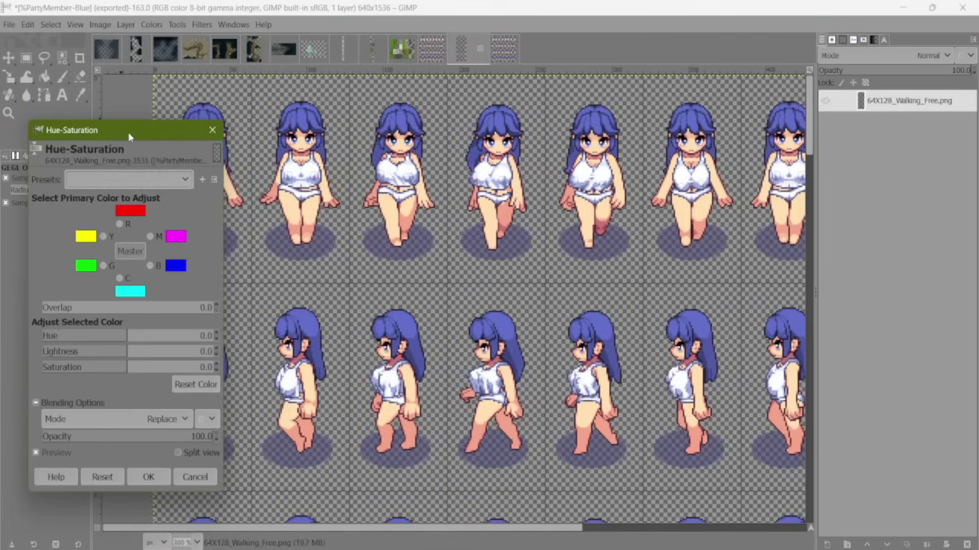
# - Shift the sprite sheet's hue to green and start naming the export %PartyMember-Green.png
pyautogui.moveTo(127, 133); pyautogui.dragTo(733, 80)
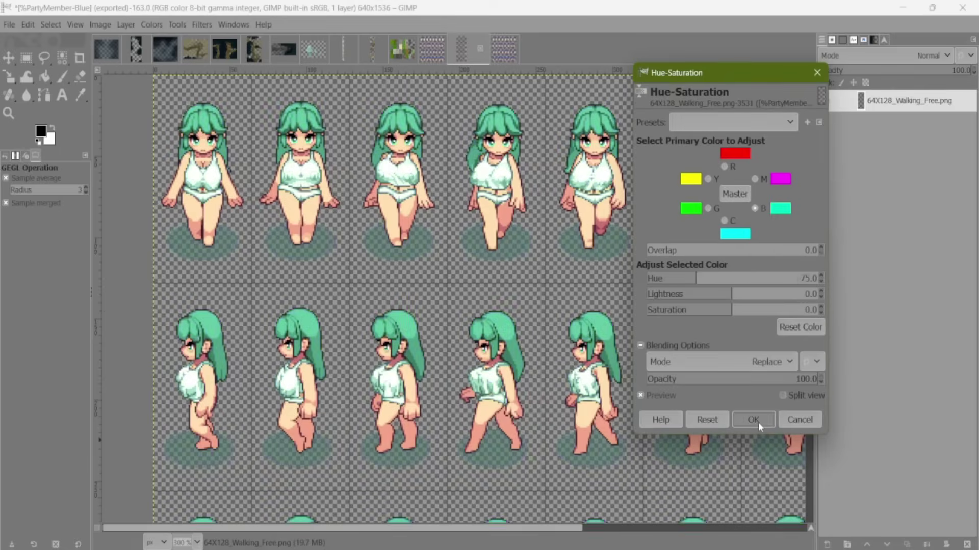
pyautogui.click(753, 419)
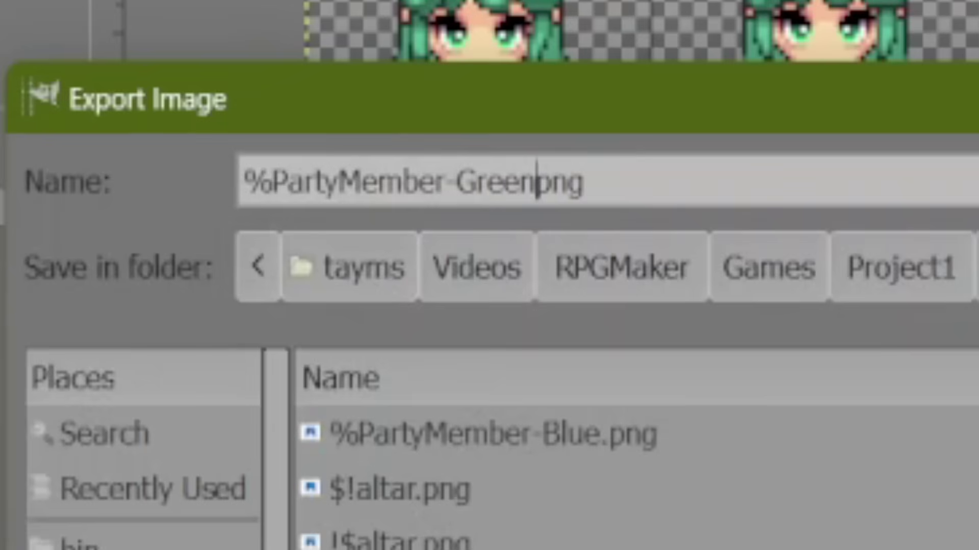
pyautogui.write('.png')
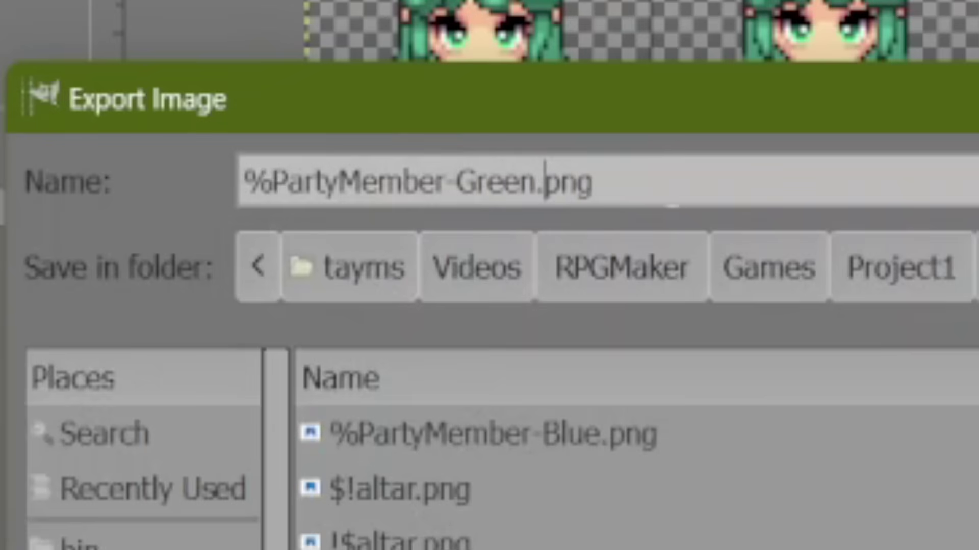
pyautogui.moveTo(673, 206); pyautogui.dragTo(159, 201)
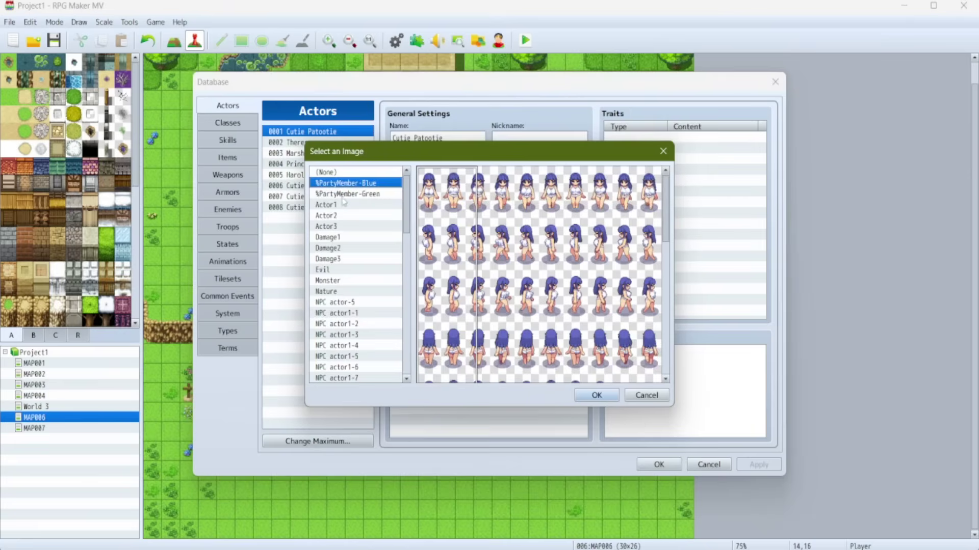
# - Assign %PartyMember-Green to the actor, close the database and start a saved playtest
pyautogui.press('Down')
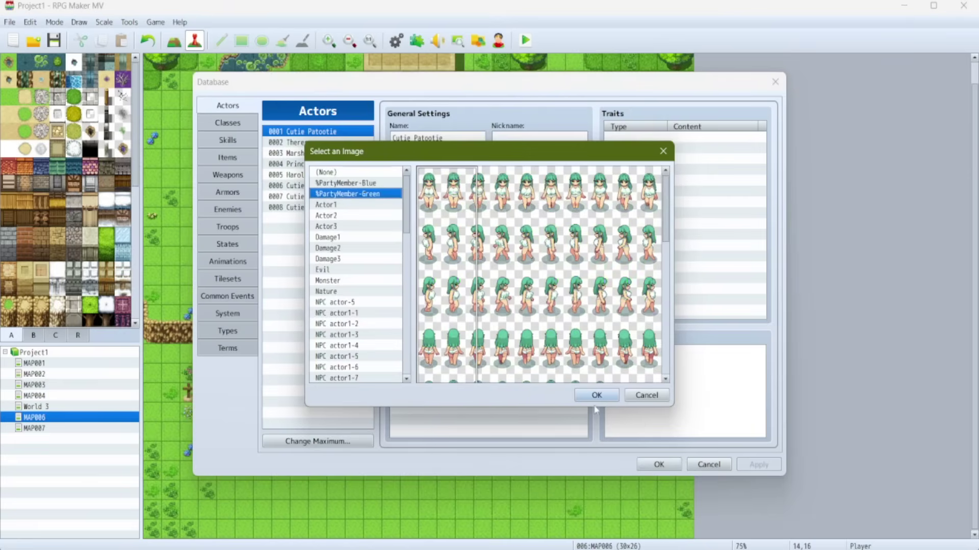
pyautogui.click(597, 396)
pyautogui.click(658, 464)
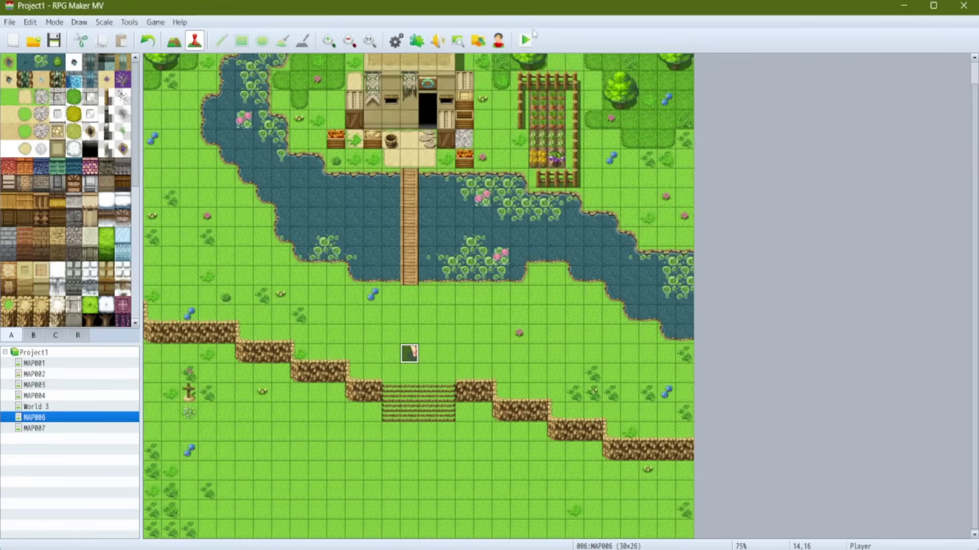
pyautogui.click(526, 40)
pyautogui.press('Return')
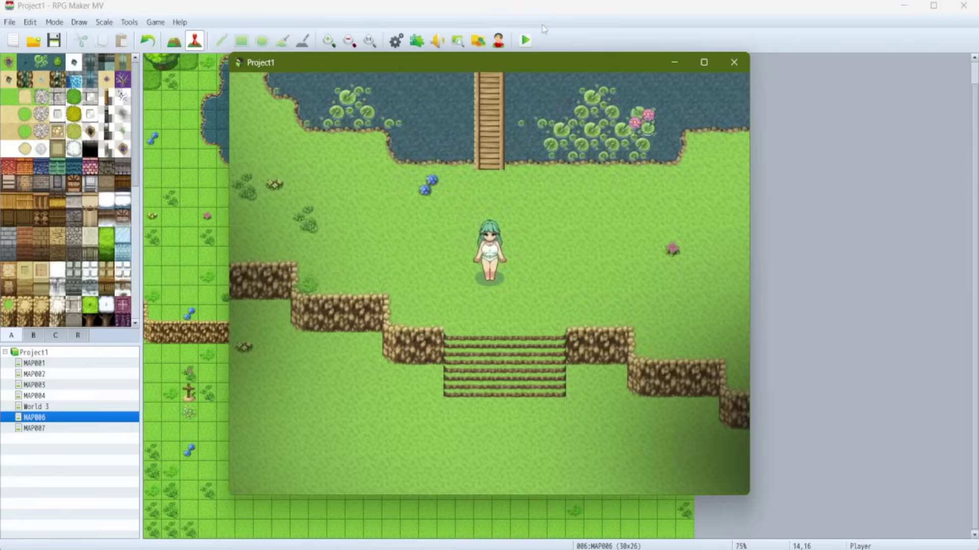
# - Walk the character in fullscreen down to the stairs and up toward the pond bridge
pyautogui.press('F4')
pyautogui.press('Down')
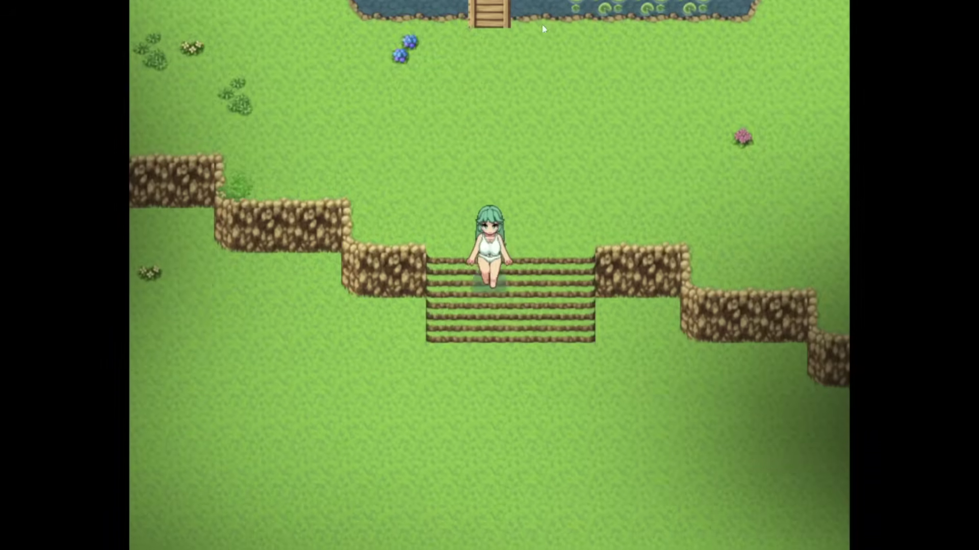
pyautogui.press('Up')
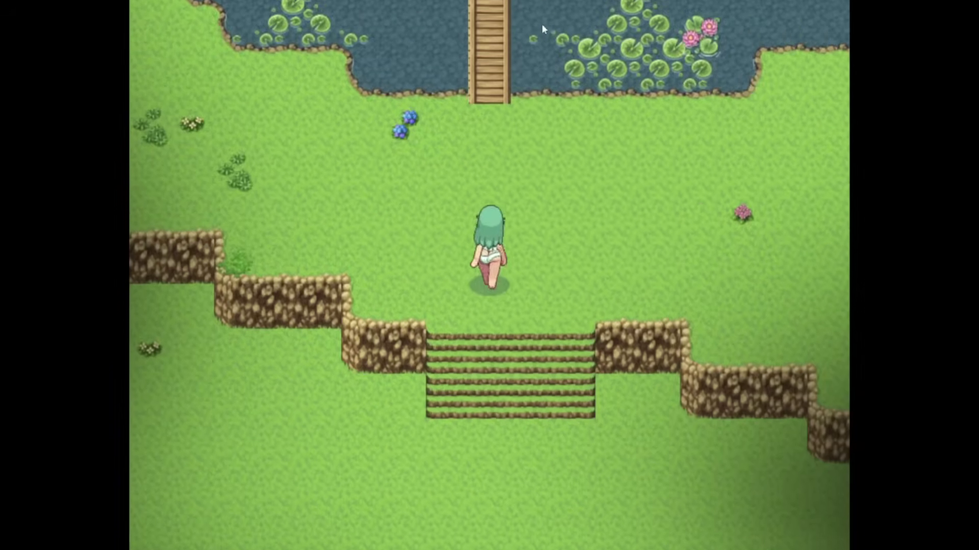
pyautogui.press('Down')
pyautogui.press('Down')
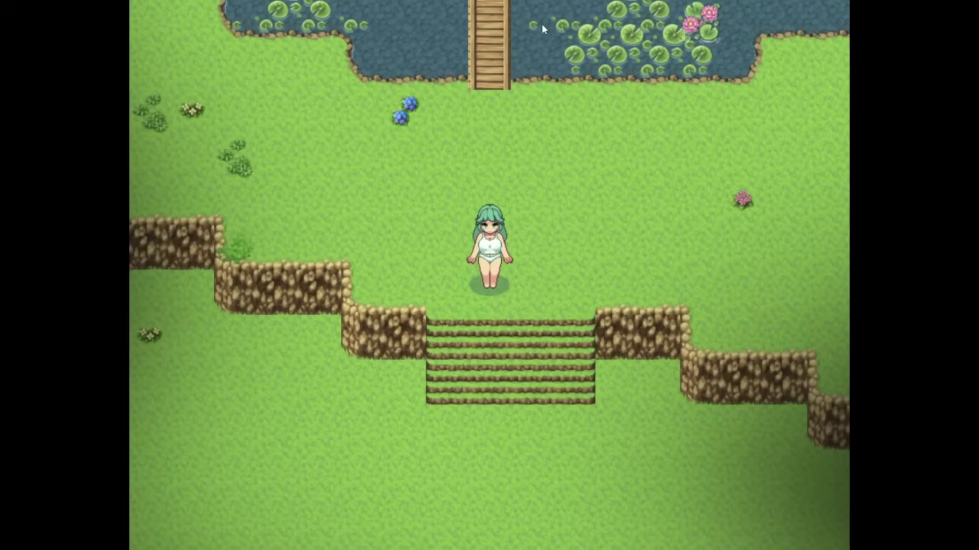
pyautogui.press('Up')
pyautogui.press('F4')
pyautogui.press('Right')
# - Walk the character around the meadow near the bridge and toward the cliffs
pyautogui.press('Left')
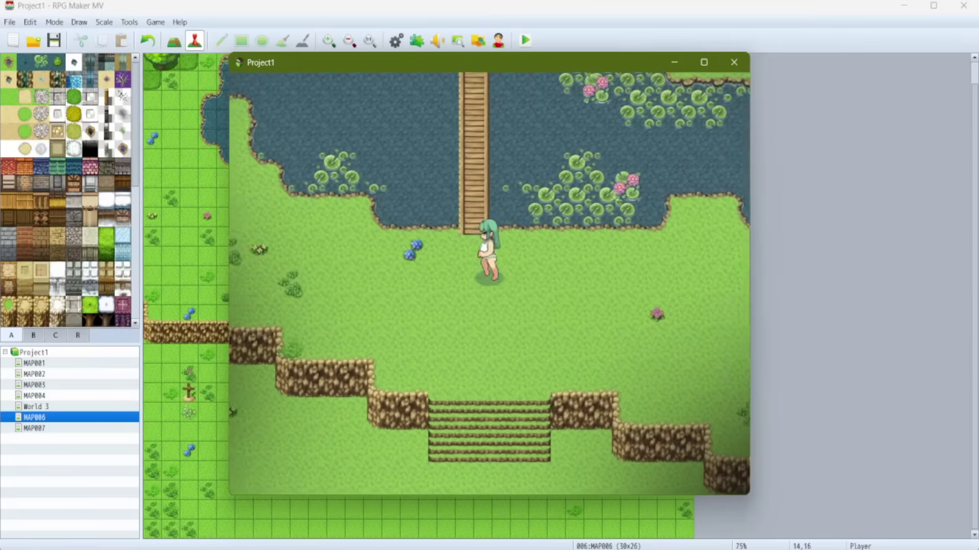
pyautogui.press('Right')
pyautogui.press('Down')
pyautogui.press('Left')
pyautogui.press('Up')
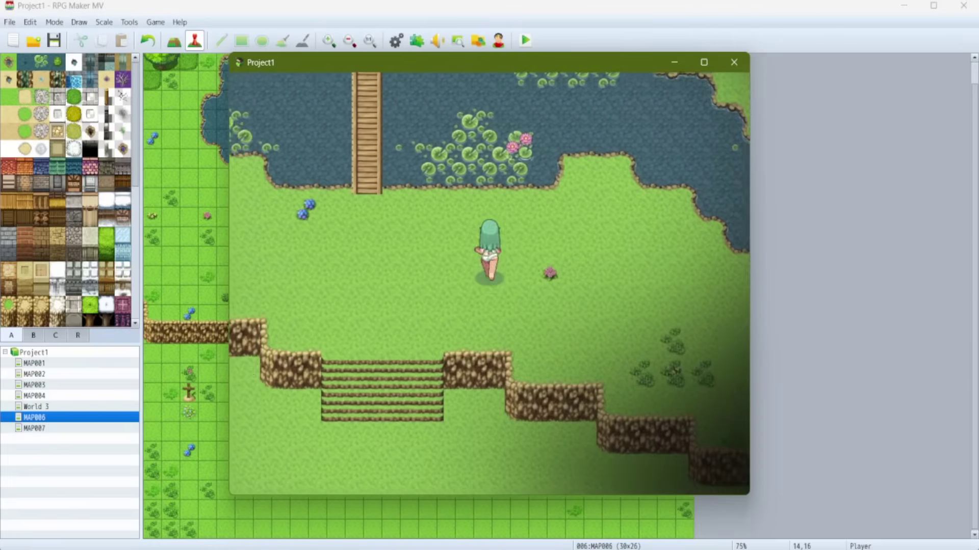
pyautogui.press('Right')
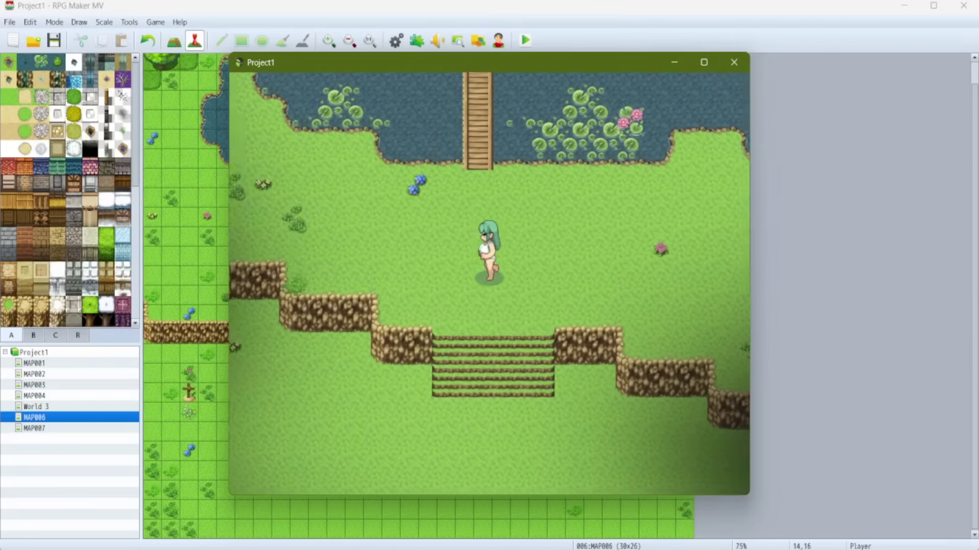
pyautogui.press('Left')
pyautogui.press('Up')
pyautogui.press('Left')
pyautogui.press('Right')
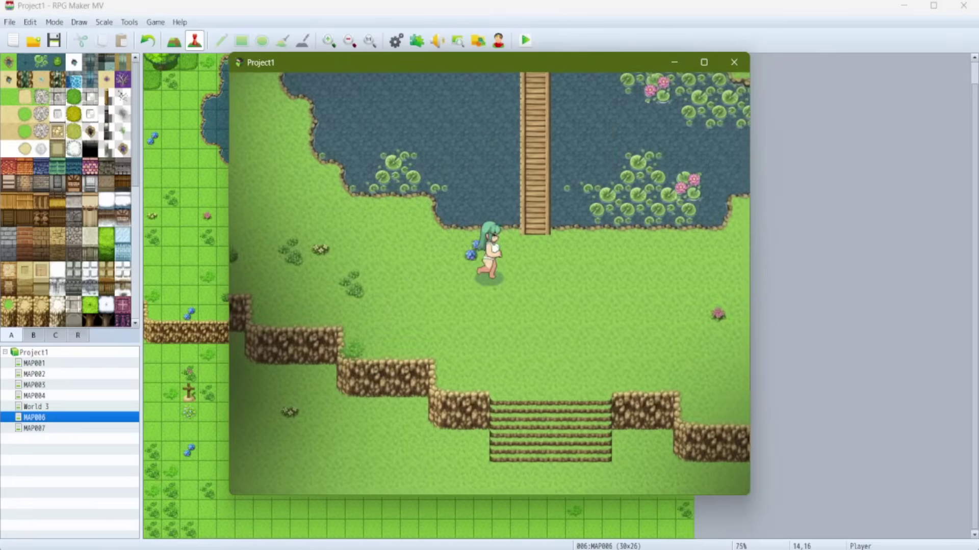
pyautogui.press('Right')
pyautogui.press('Down')
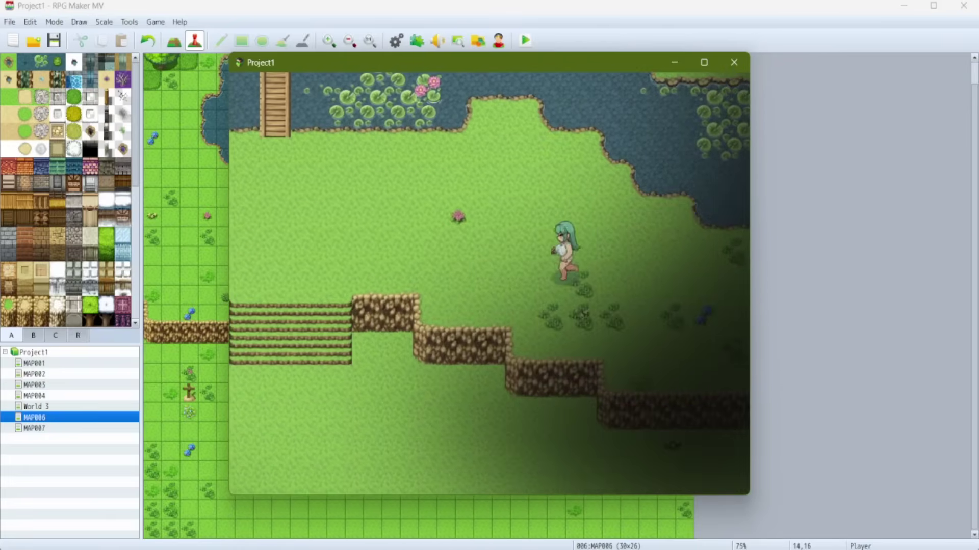
pyautogui.press('Left')
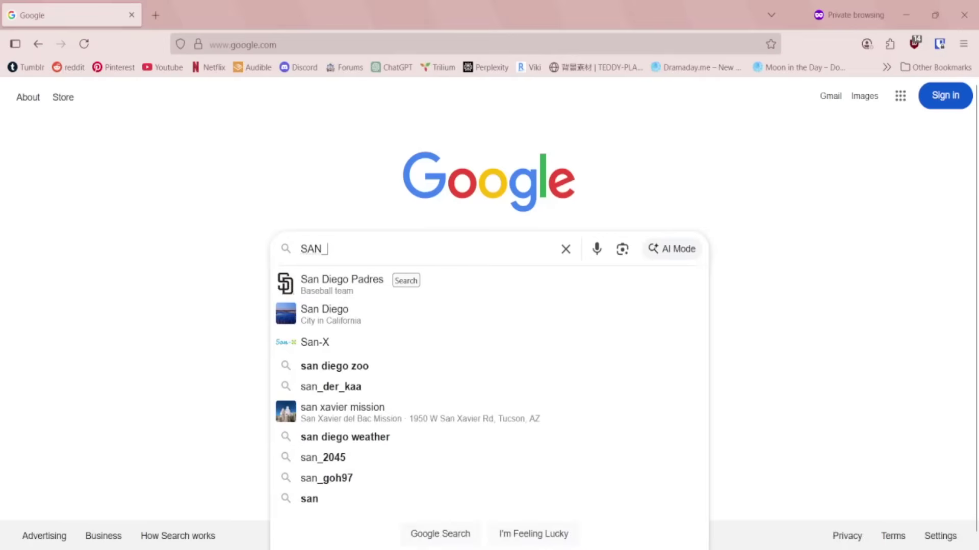
# - Search the web for 'SAN_analogmove'
pyautogui.write('movem')
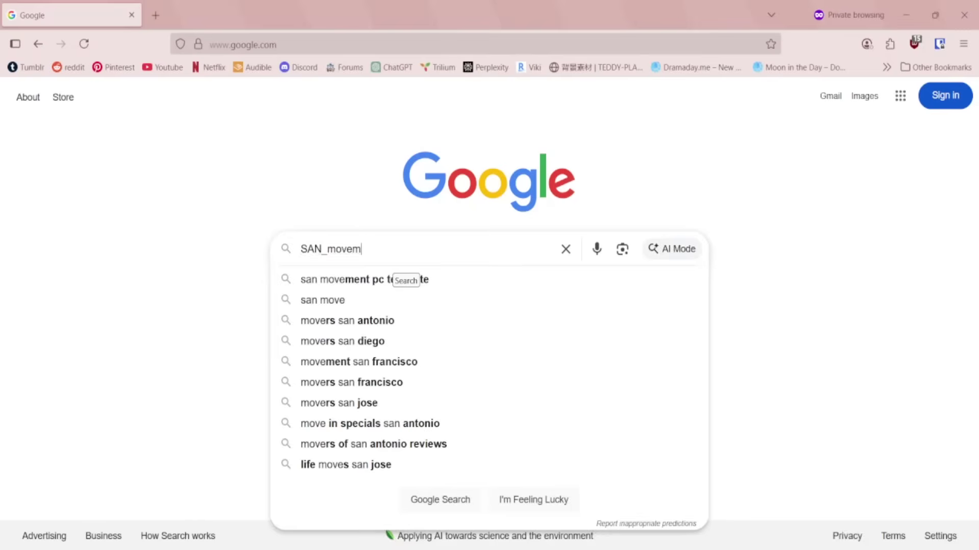
pyautogui.press('BackSpace')
pyautogui.press('BackSpace')
pyautogui.press('BackSpace')
pyautogui.press('BackSpace')
pyautogui.press('BackSpace')
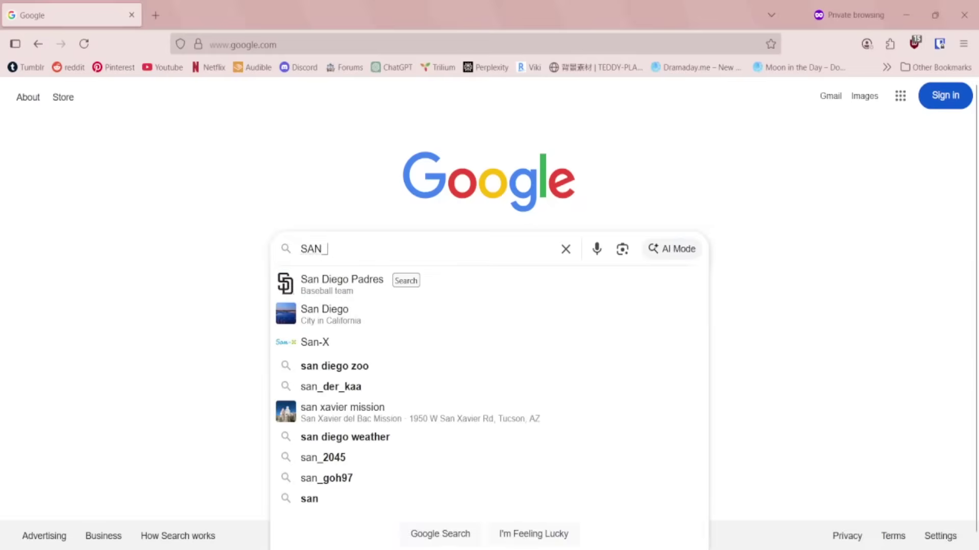
pyautogui.write('analogmo')
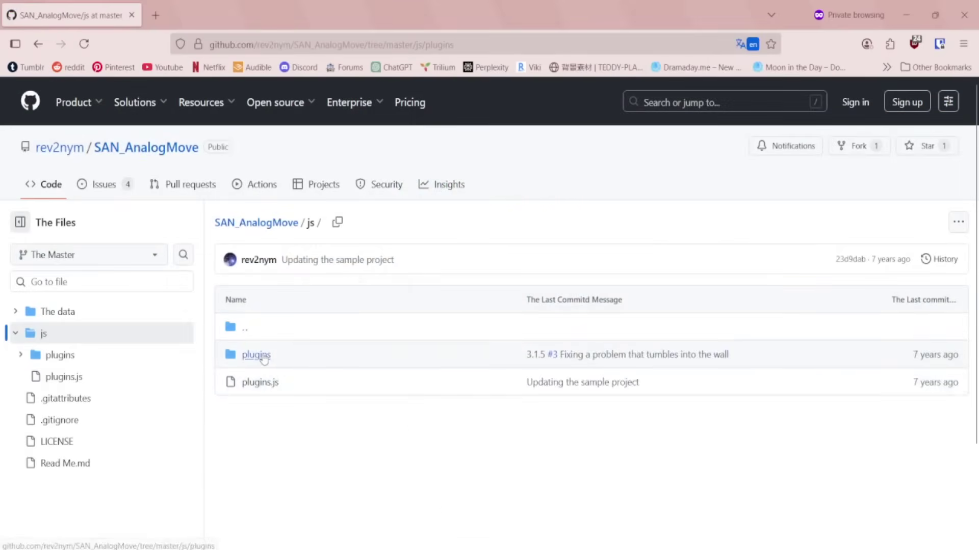
# - Open SAN_AnalogMove.js in the repository's js/plugins folder and check its raw-file save options
pyautogui.click(258, 354)
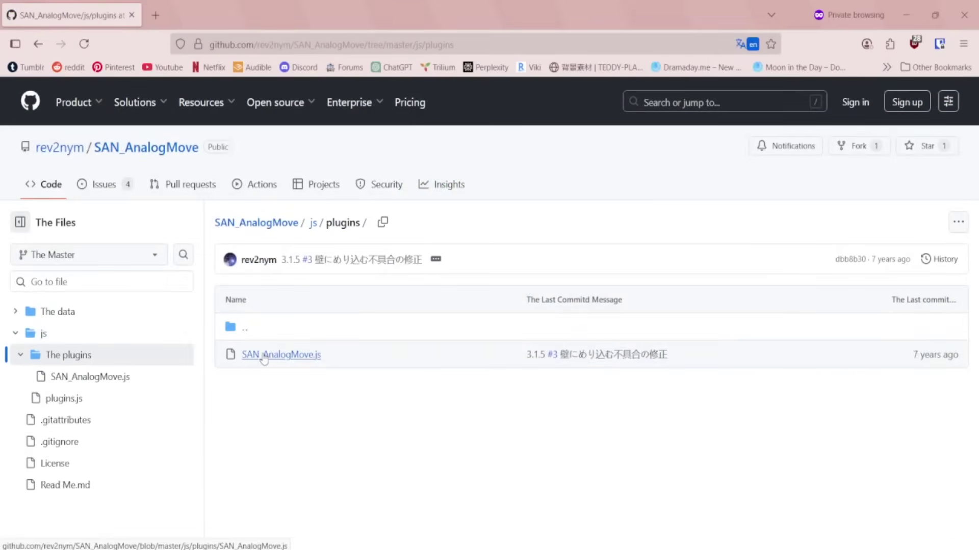
pyautogui.click(264, 355)
pyautogui.rightClick(893, 230)
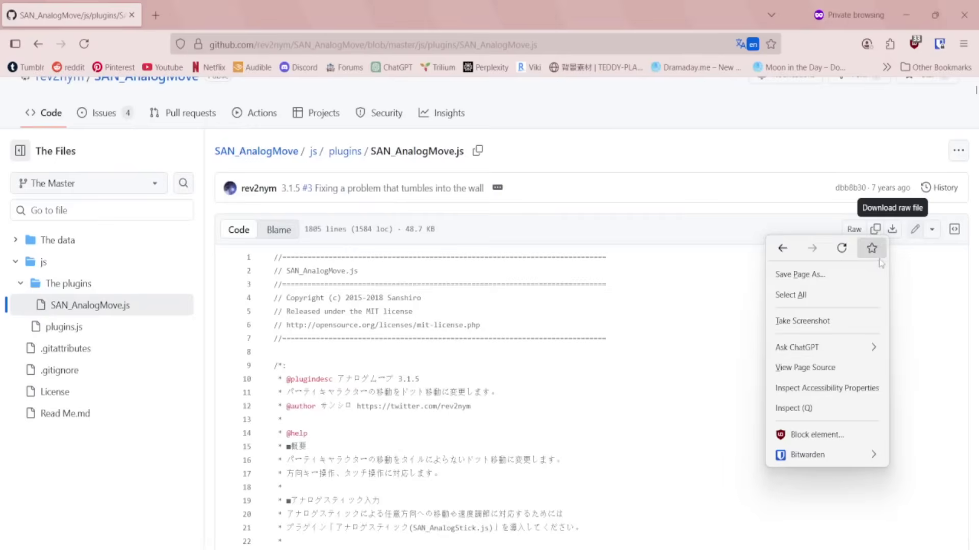
pyautogui.click(909, 266)
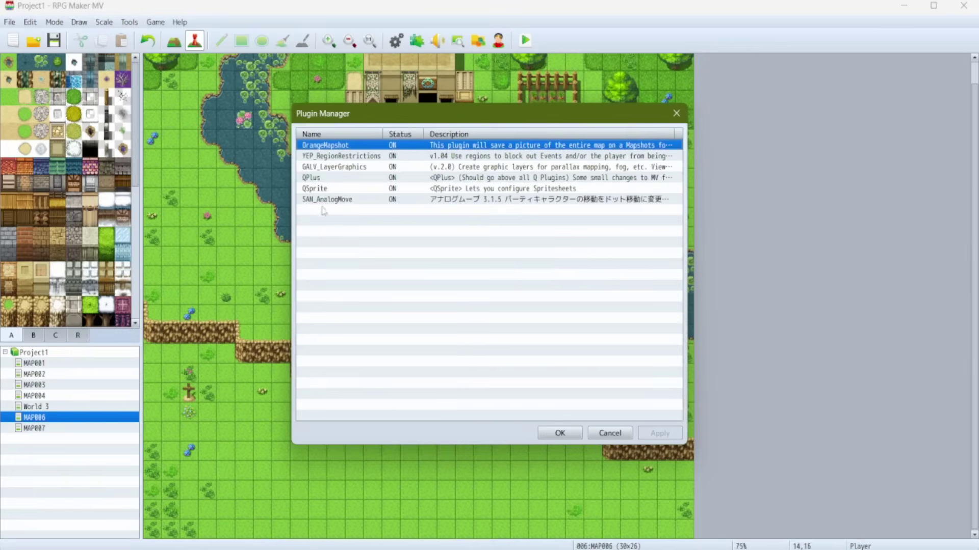
# - Move SAN_AnalogMove to third in load order, then playtest turning the character in all directions
pyautogui.click(323, 210)
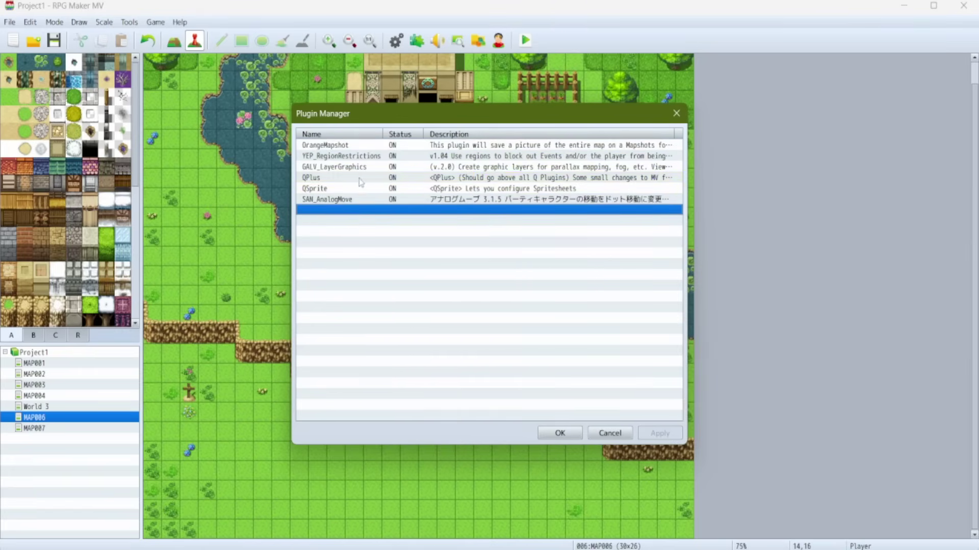
pyautogui.moveTo(326, 200); pyautogui.dragTo(351, 172)
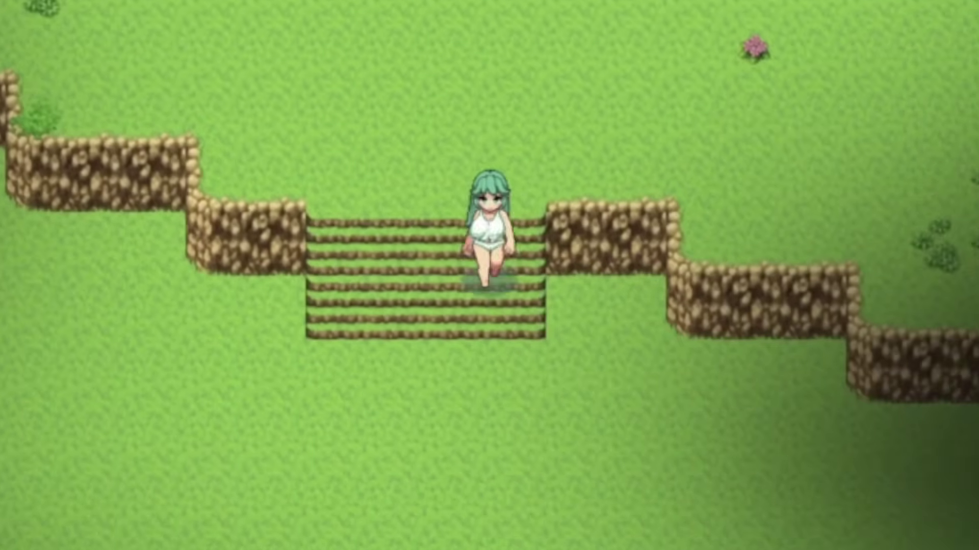
pyautogui.press('Left')
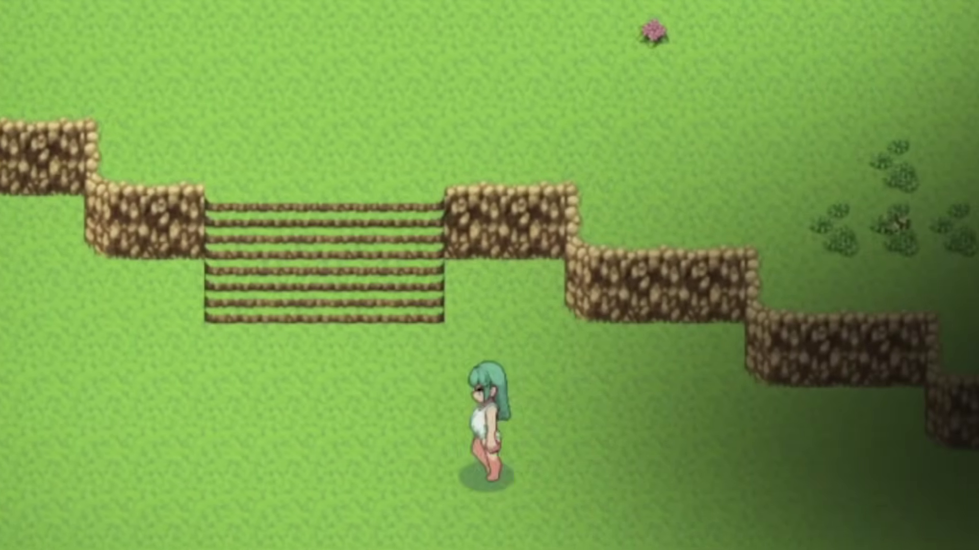
pyautogui.press('Right')
pyautogui.press('Down')
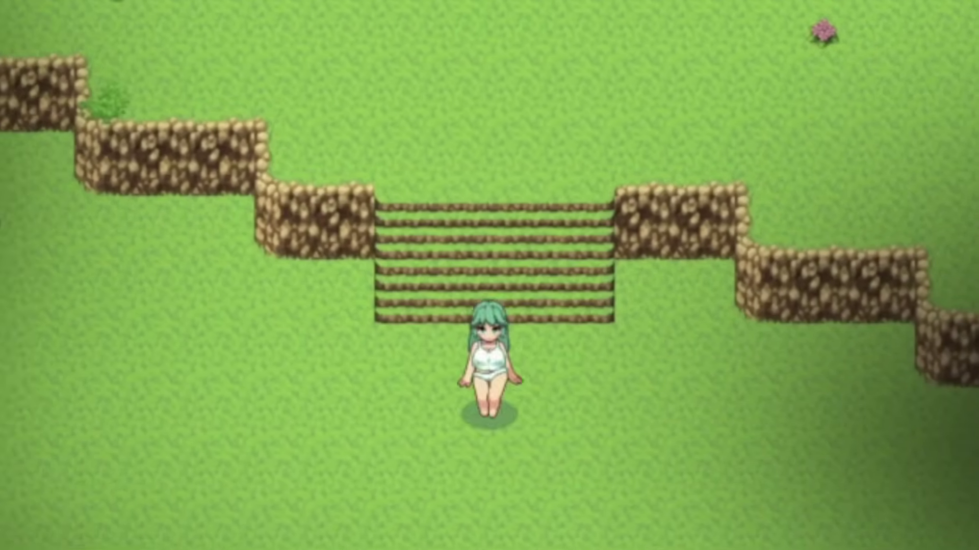
pyautogui.press('Right')
pyautogui.press('Up')
pyautogui.press('Up')
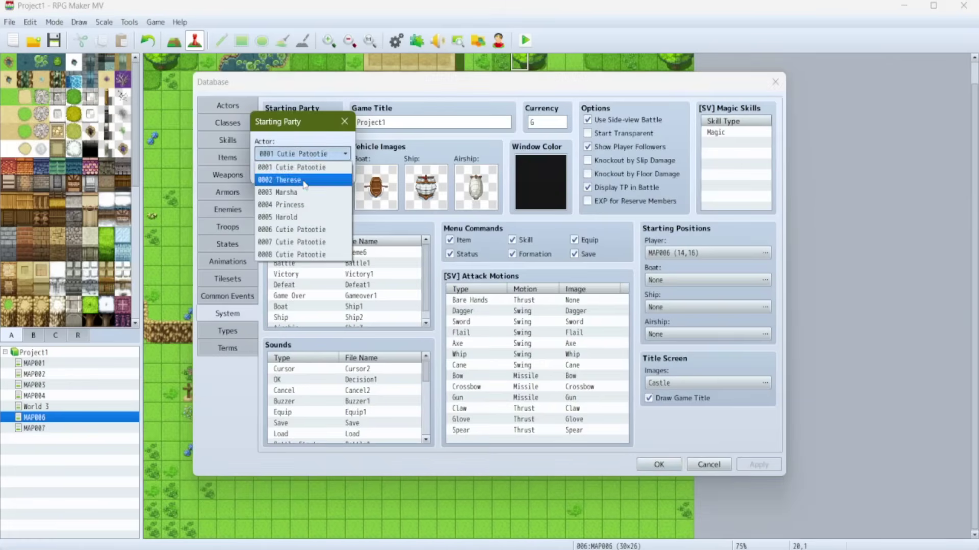
# - Add 0002 Therese to the starting party, then save and launch a playtest
pyautogui.click(305, 180)
pyautogui.click(280, 171)
pyautogui.click(659, 464)
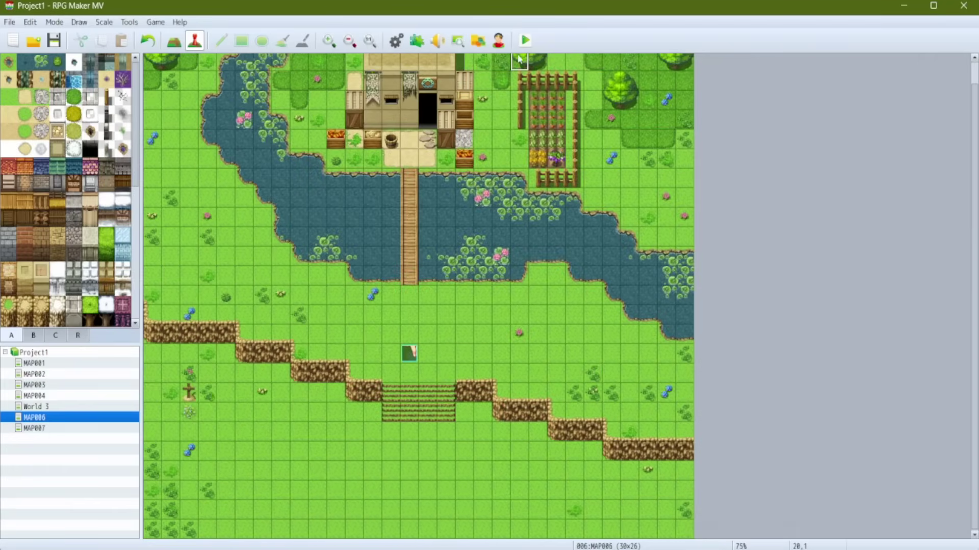
pyautogui.click(526, 40)
pyautogui.press('Return')
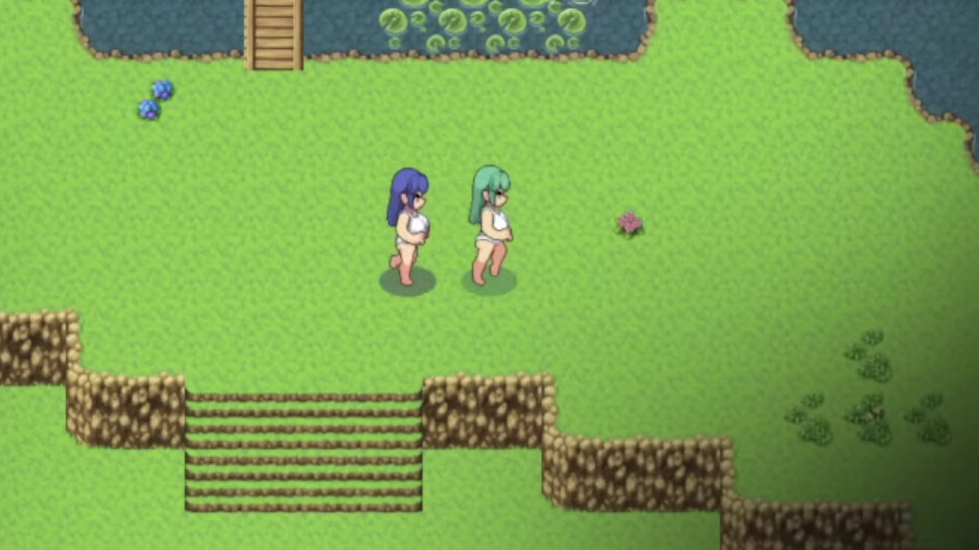
# - Walk the two-member party past the pond and bridge, then down the stone stairs
pyautogui.press('Left')
pyautogui.press('Up')
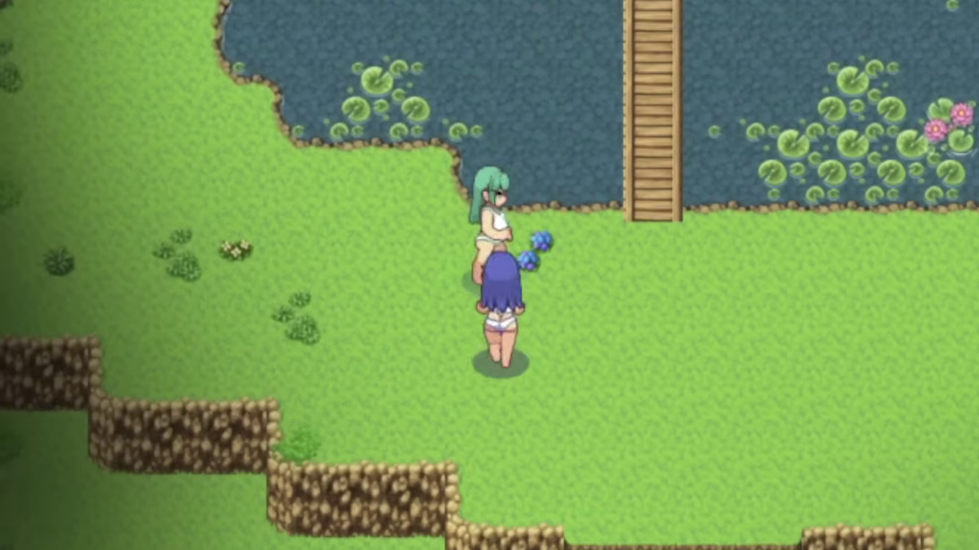
pyautogui.press('Right')
pyautogui.press('Down')
pyautogui.press('Left')
pyautogui.press('Down')
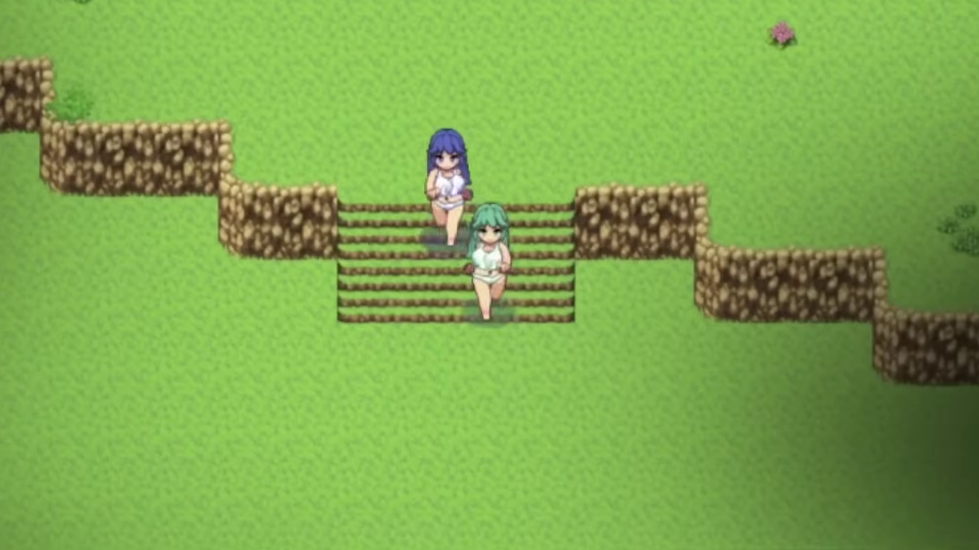
pyautogui.press('Right')
pyautogui.press('Right')
# - Walk the party along the cliff base, back up the stairs, and onto the wooden bridge
pyautogui.press('Left')
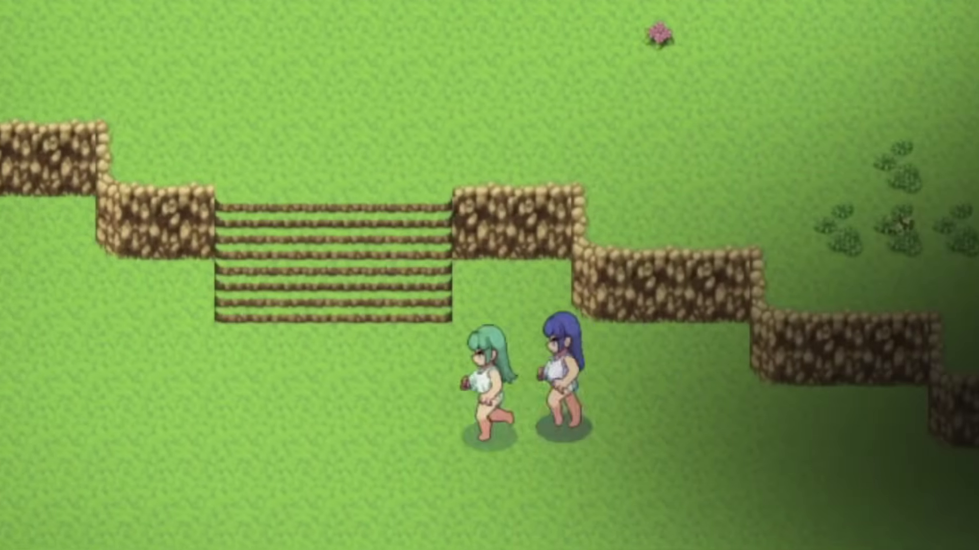
pyautogui.press('Left')
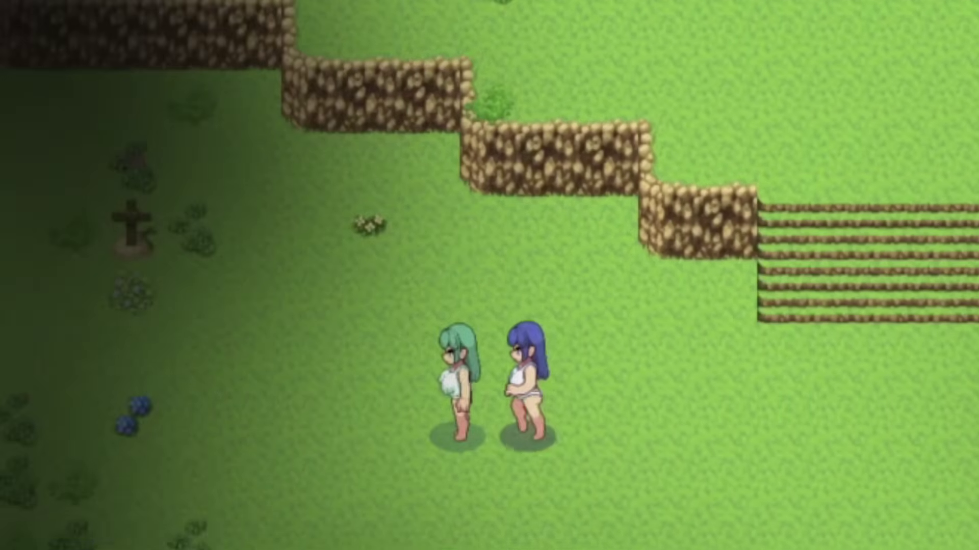
pyautogui.press('Right')
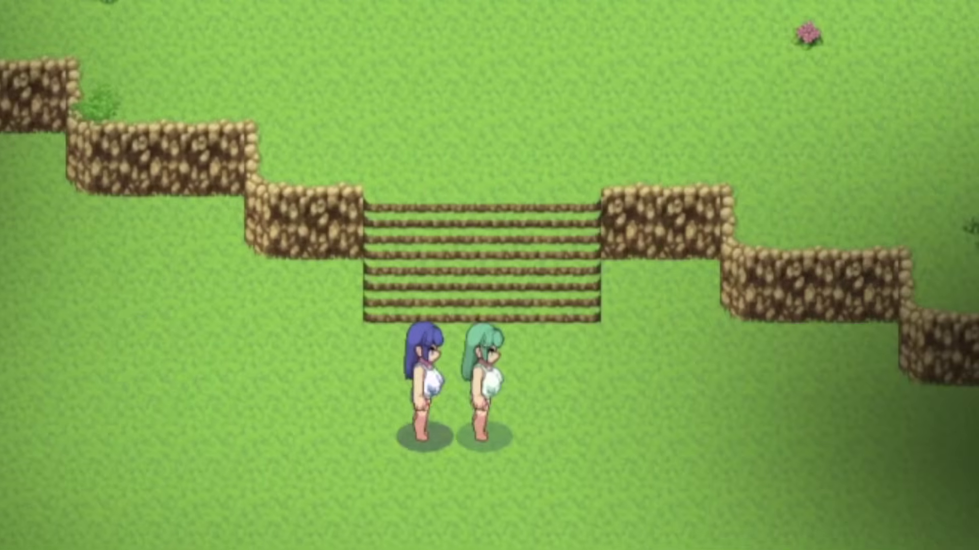
pyautogui.press('Up')
pyautogui.press('Right')
pyautogui.press('Down')
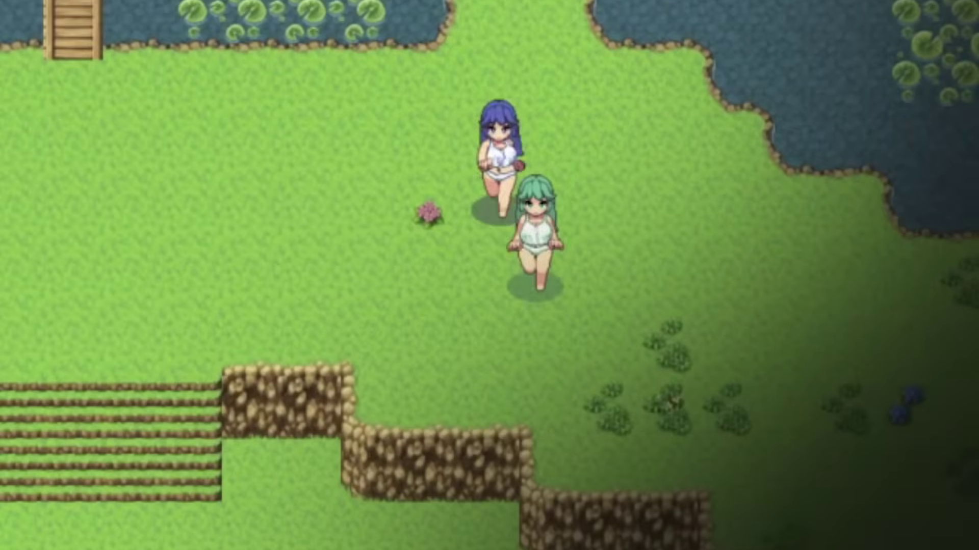
pyautogui.press('Left')
pyautogui.press('Up')
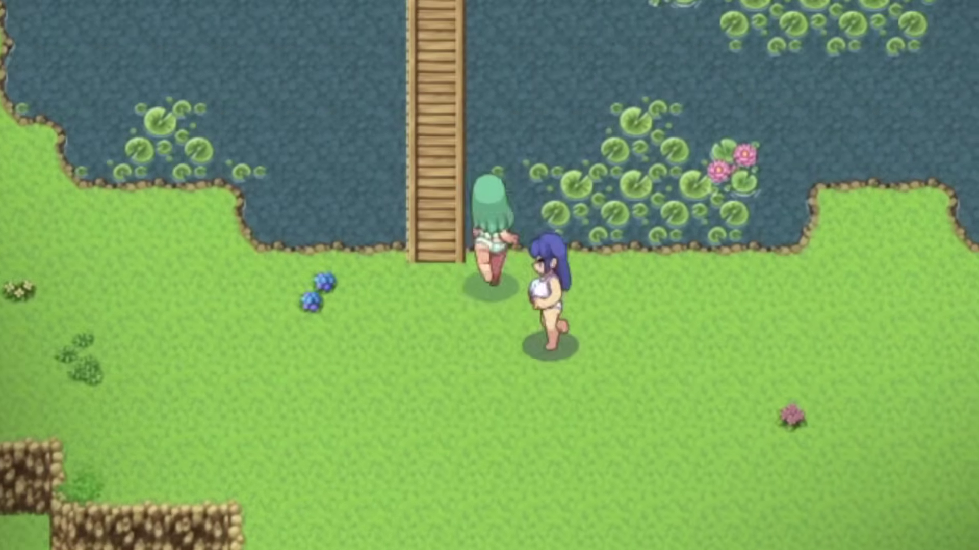
pyautogui.press('Left')
pyautogui.press('Up')
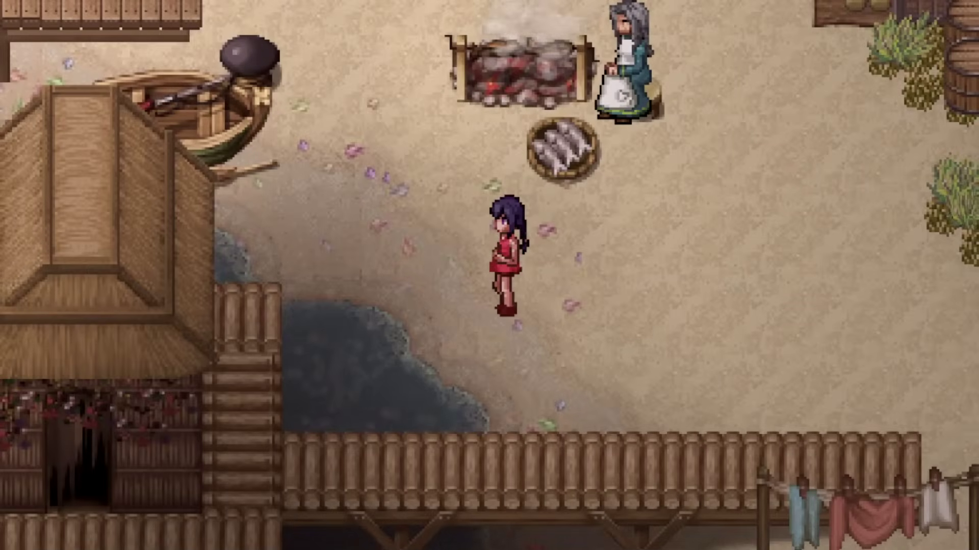
# - Move the red-dressed girl one tile down, then turn her to walk up
pyautogui.press('Down')
pyautogui.press('Up')
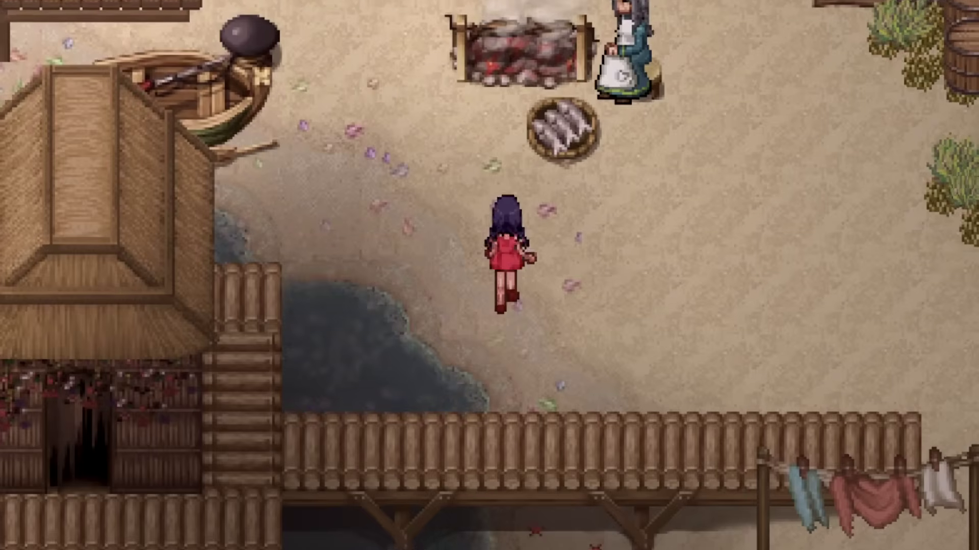